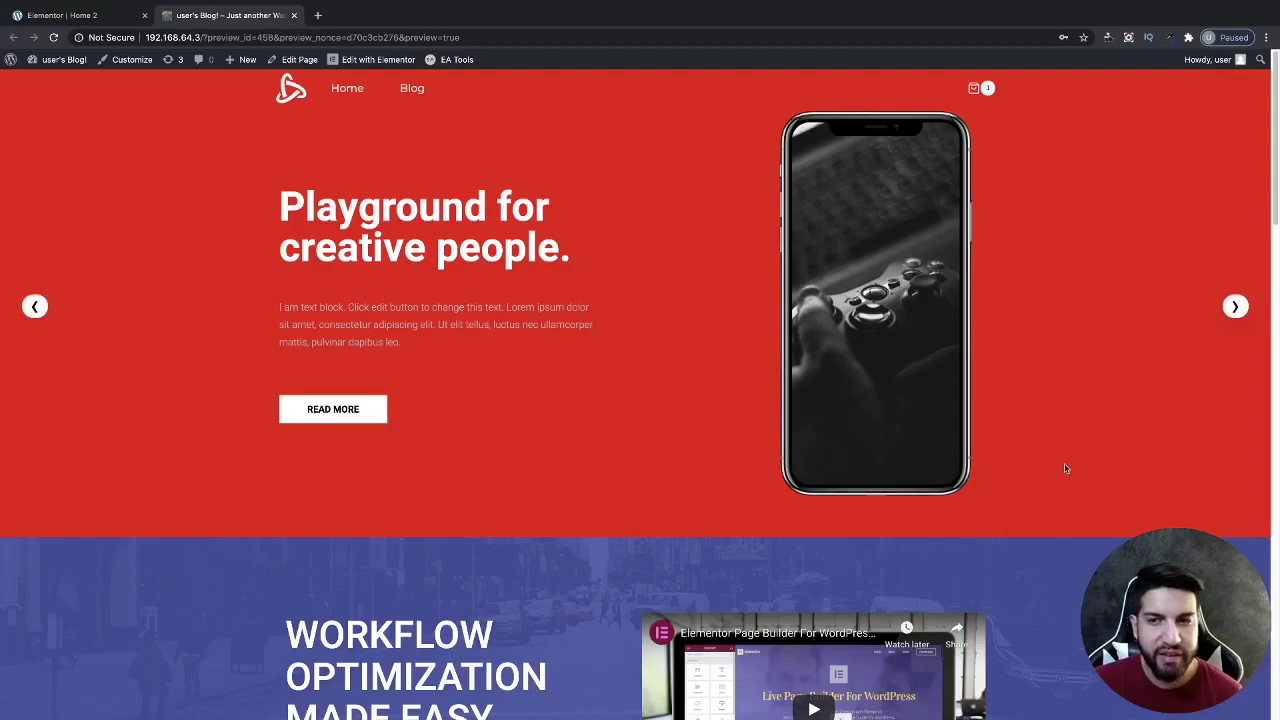
Page forward through the slides of the finished hero slider in the page preview
click(1236, 308)
click(1236, 308)
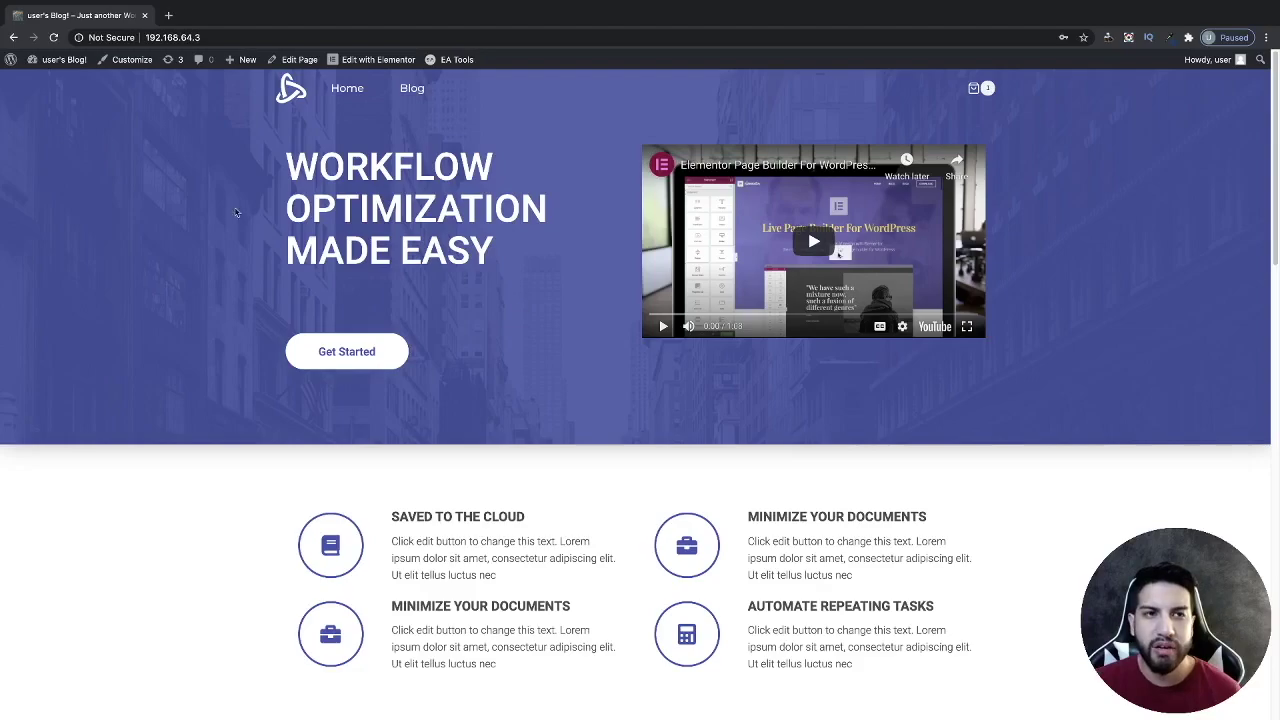
Search the WordPress plugin directory for "sina", and install and activate Sina Extension for Elementor
click(44, 80)
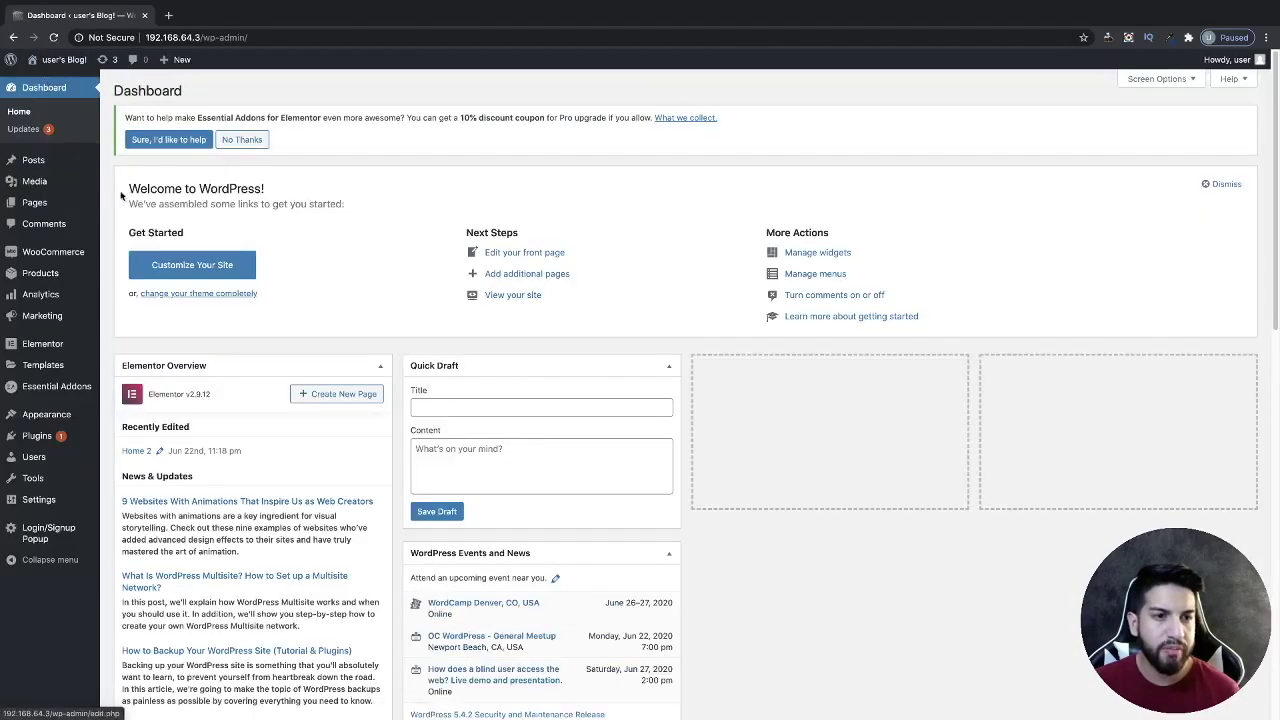
click(40, 437)
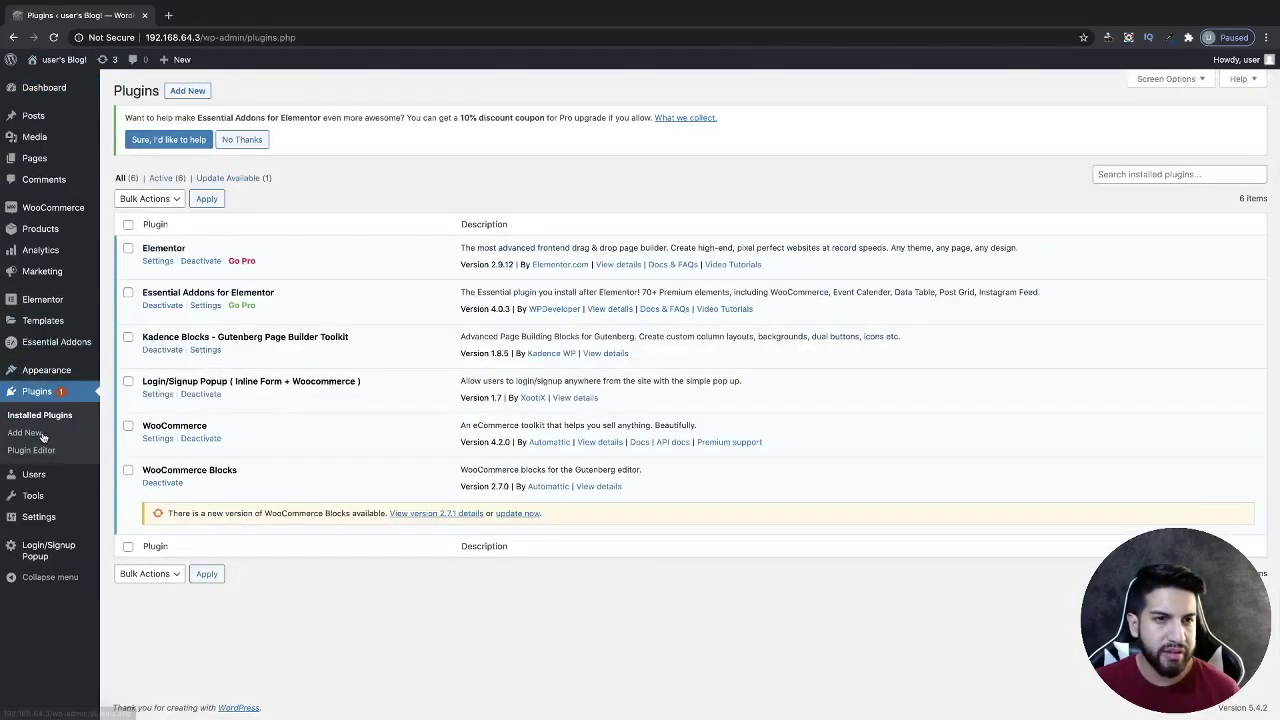
click(188, 90)
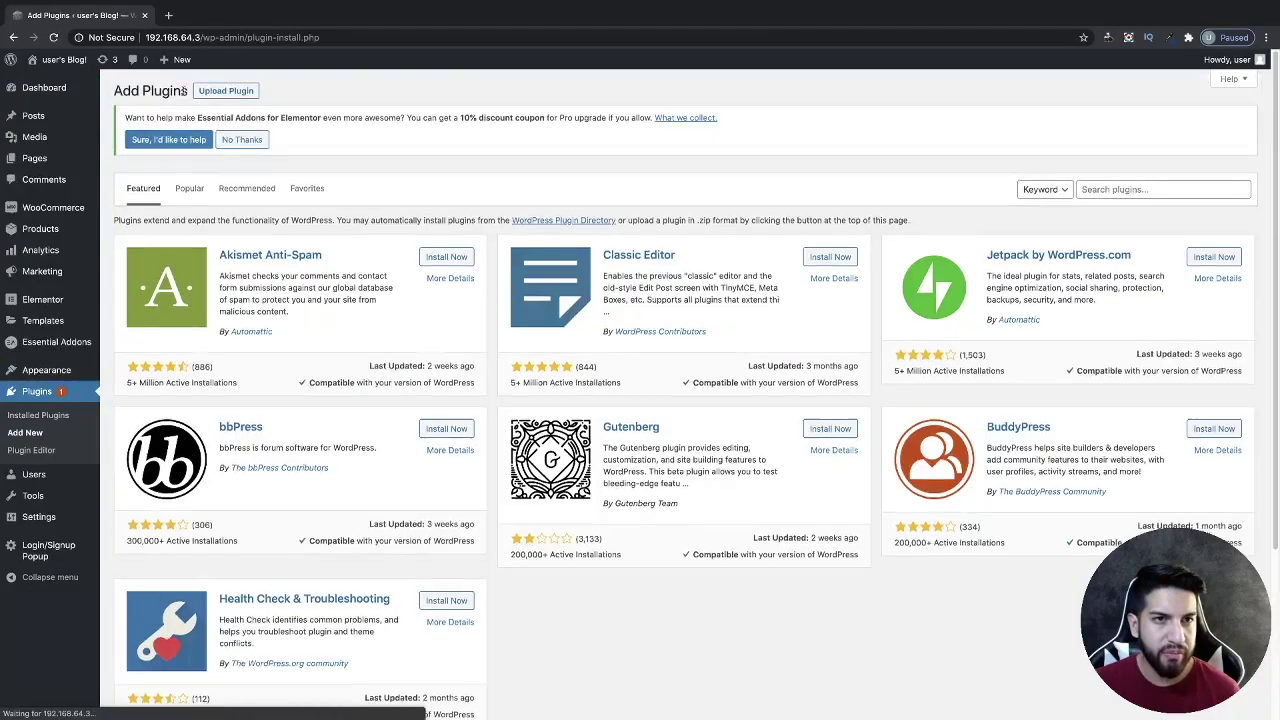
click(1160, 189)
text(sina)
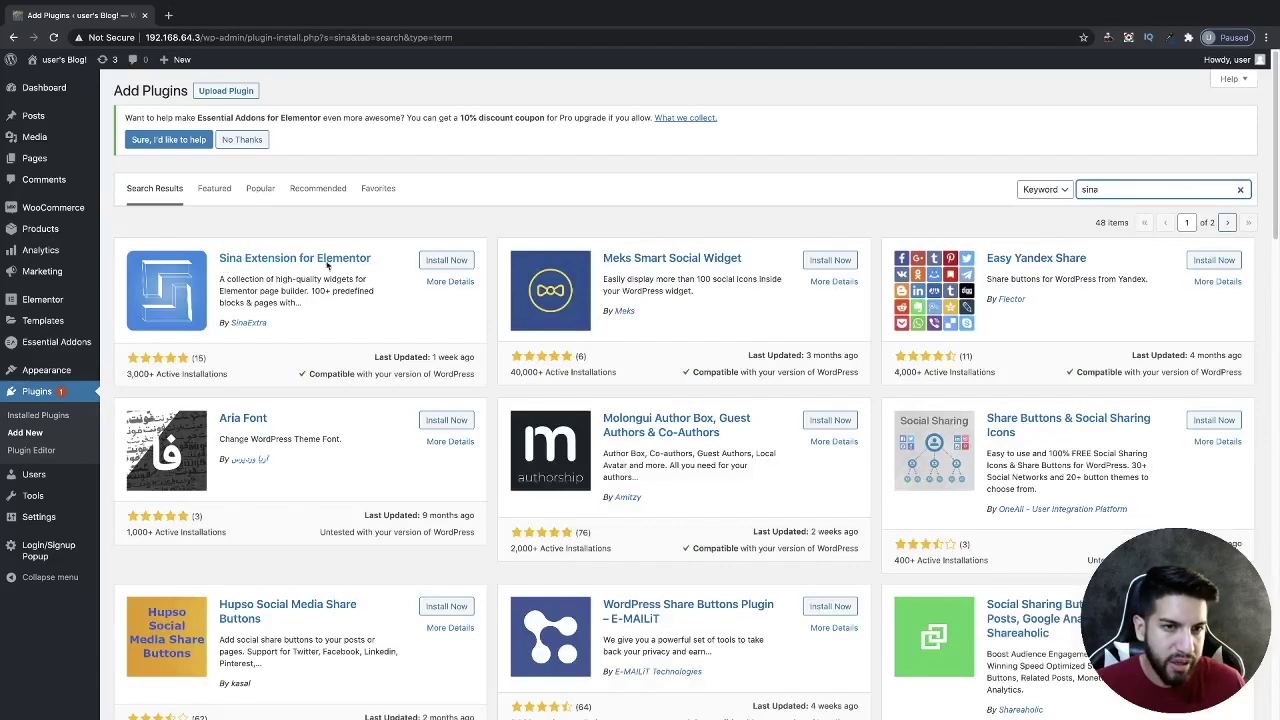
click(436, 261)
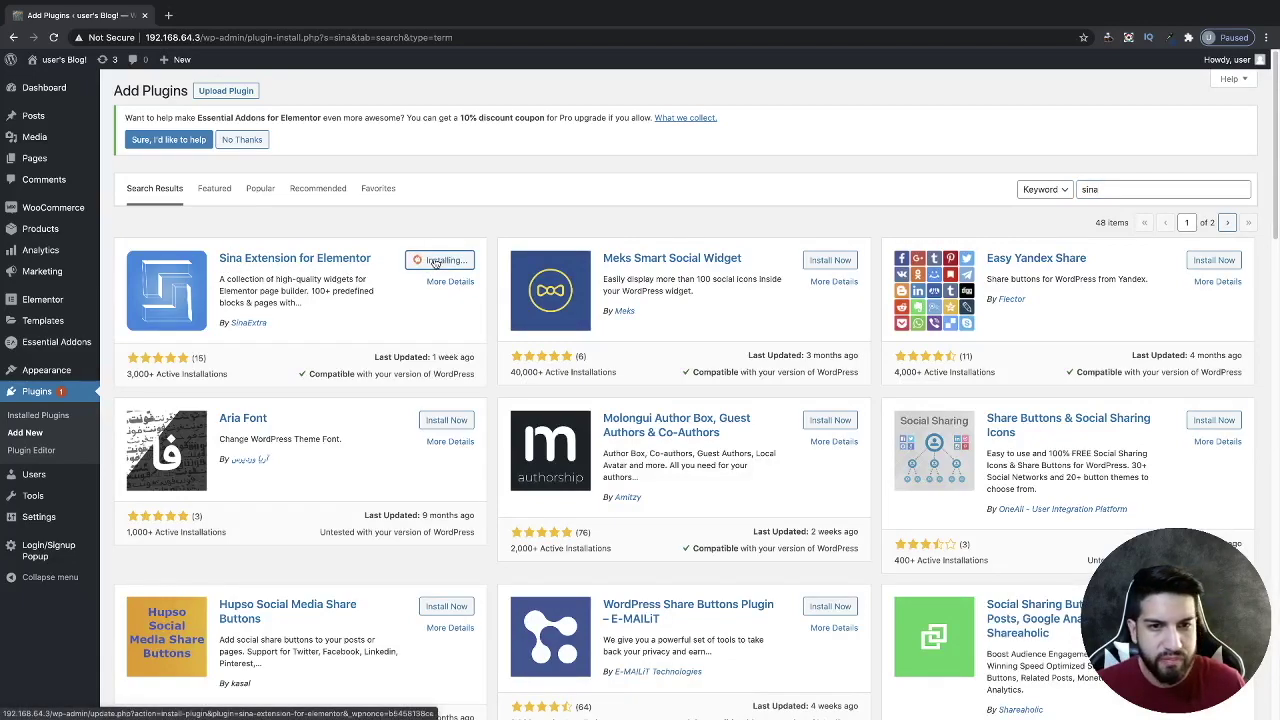
click(438, 262)
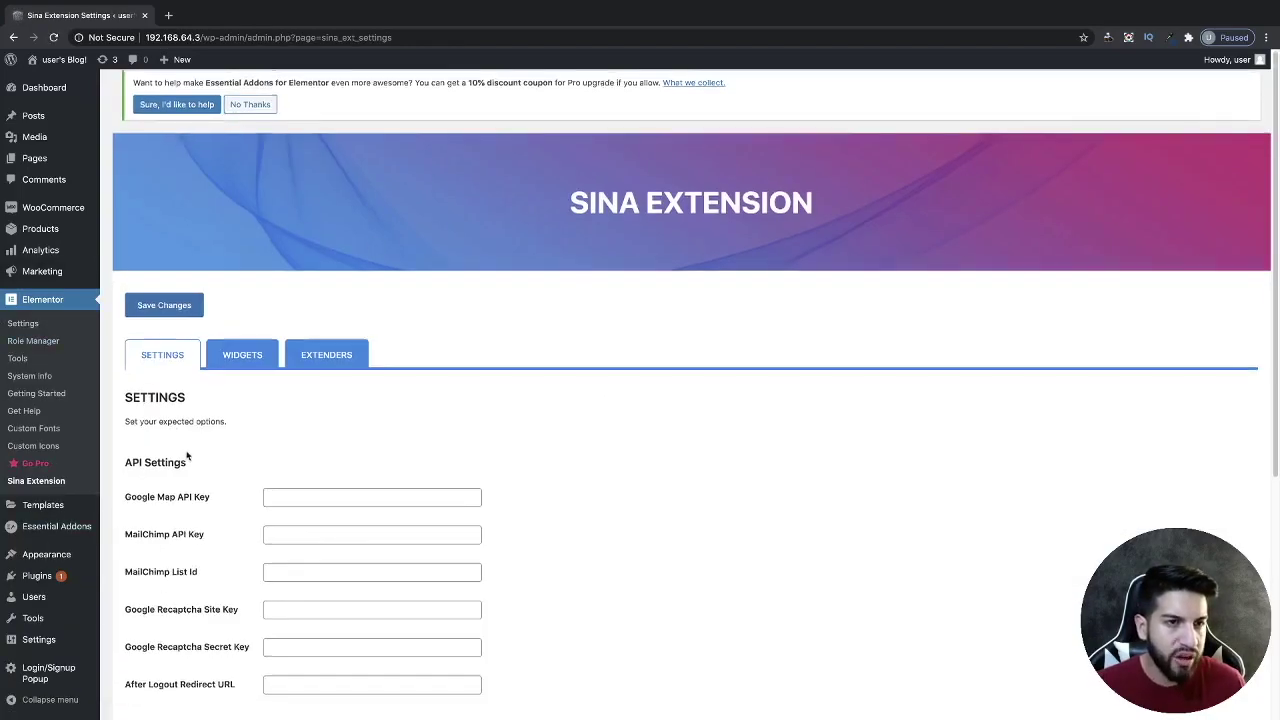
Create a new saved Elementor template of type Section named "Slide 1"
scroll(260, 497, down, 2)
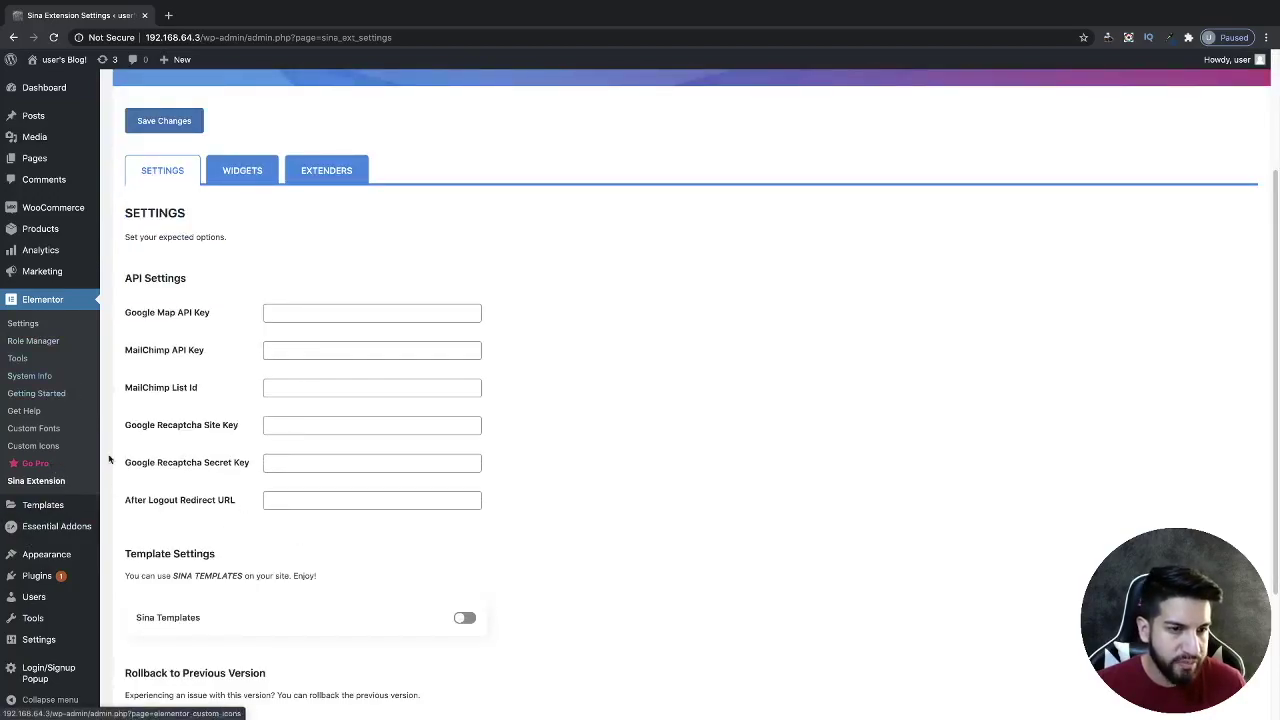
mouse_move(58, 550)
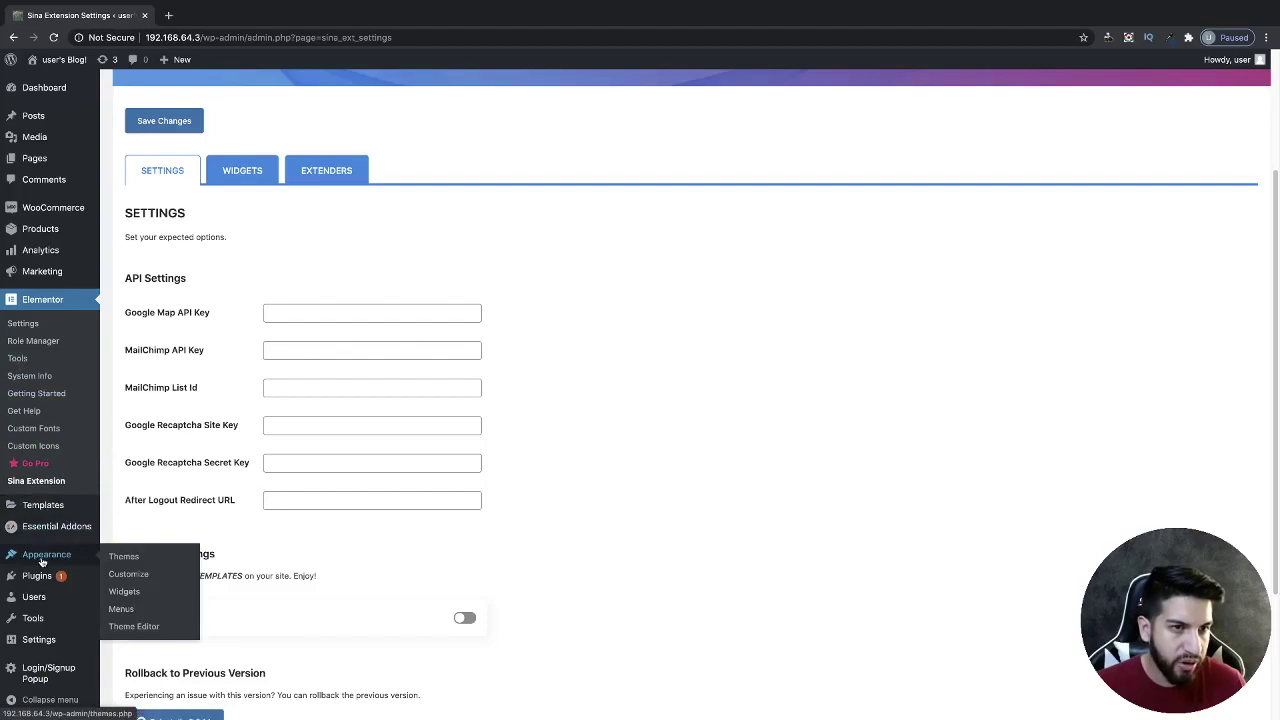
mouse_move(60, 515)
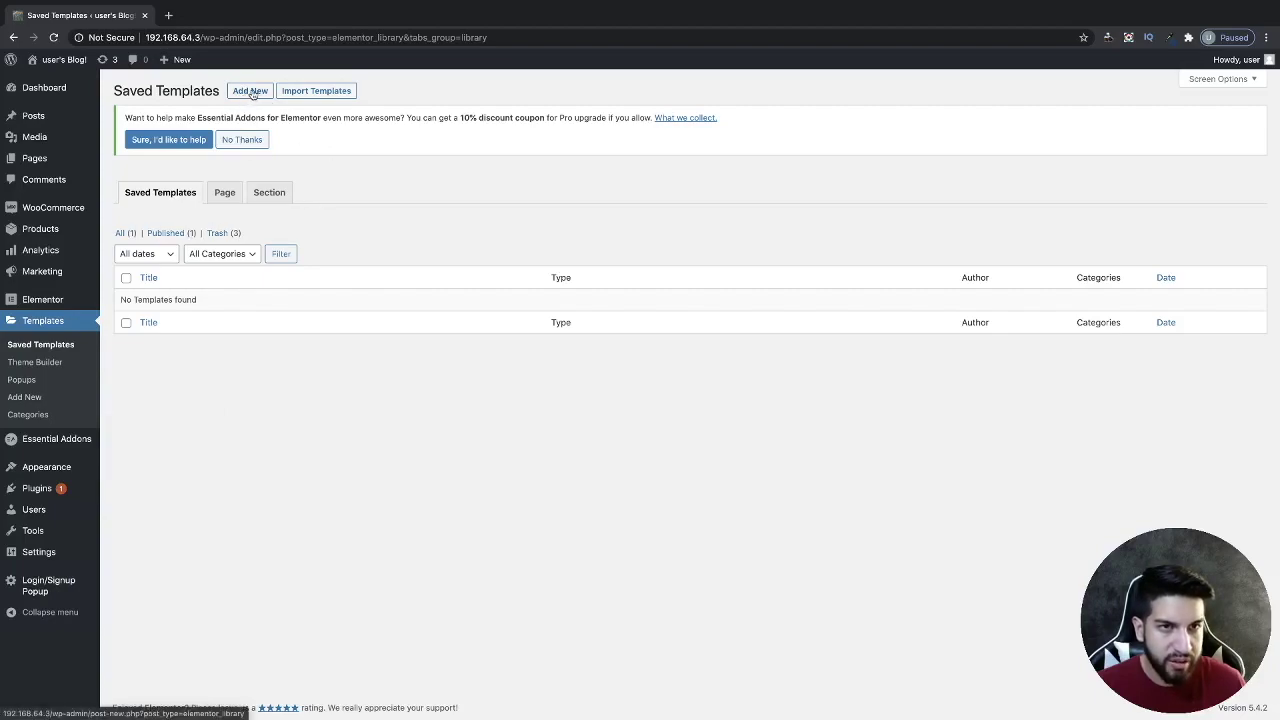
click(251, 92)
click(707, 378)
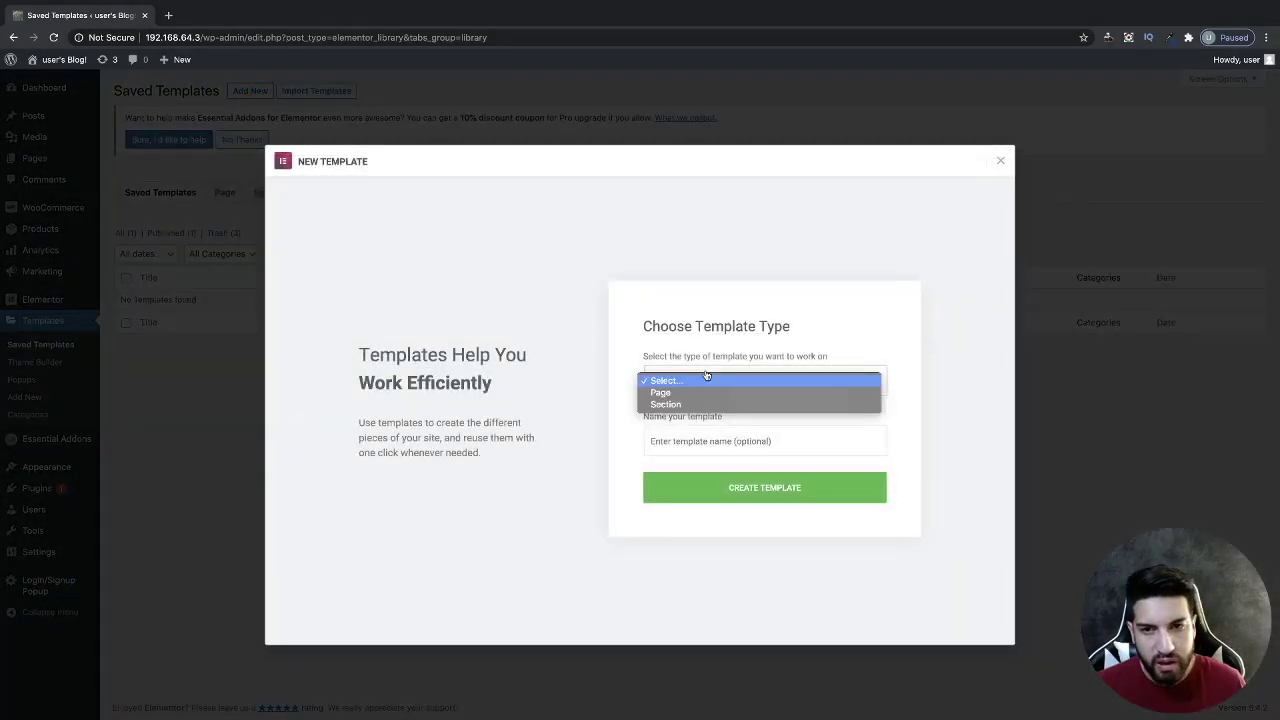
click(685, 405)
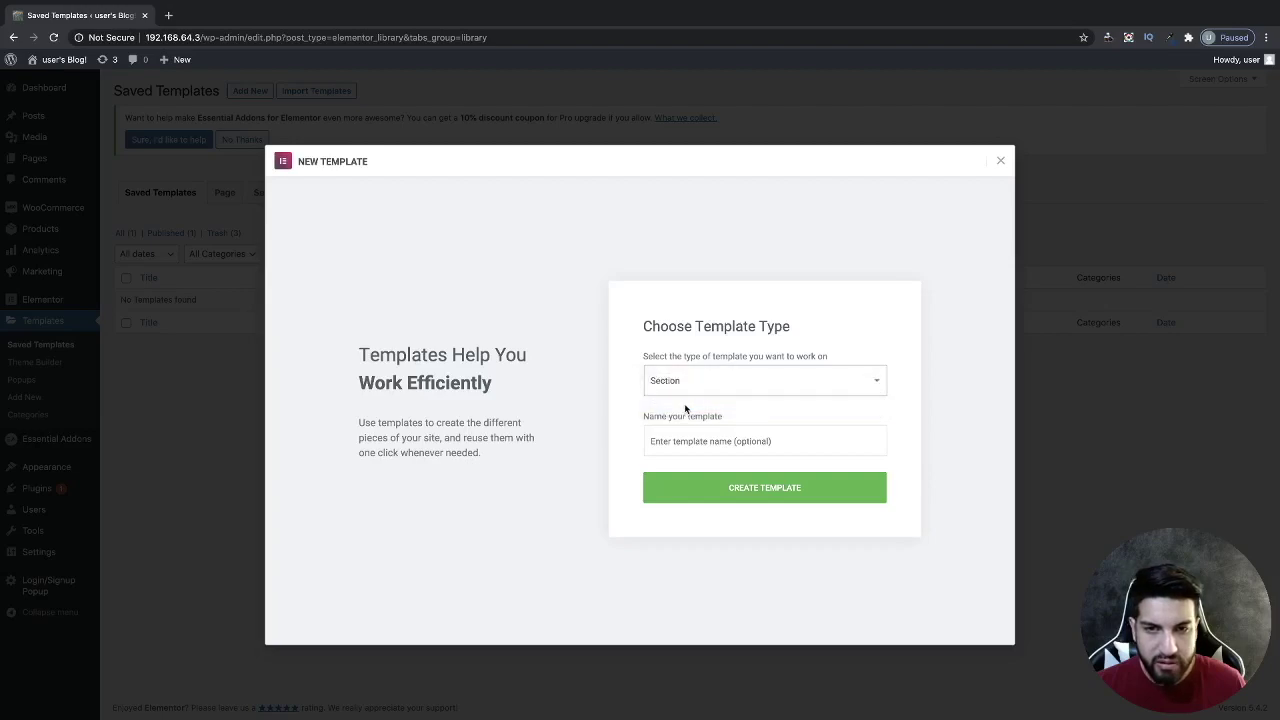
click(664, 450)
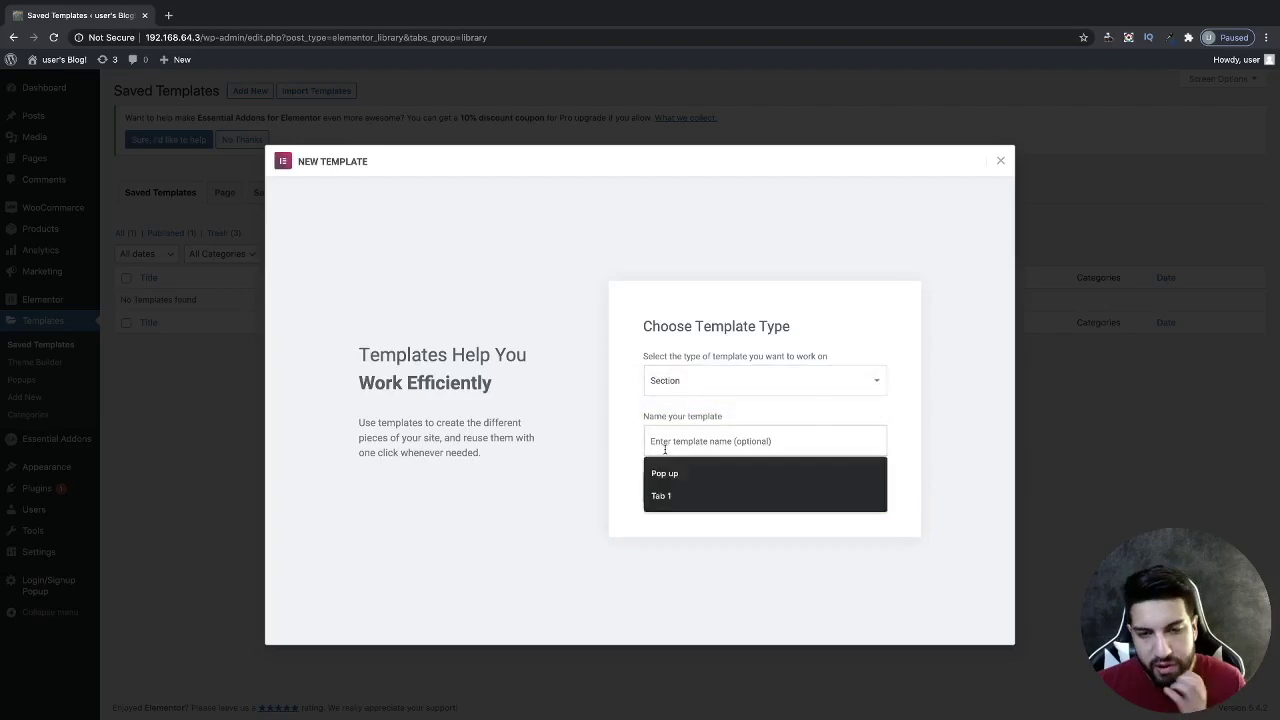
text(Slide 1)
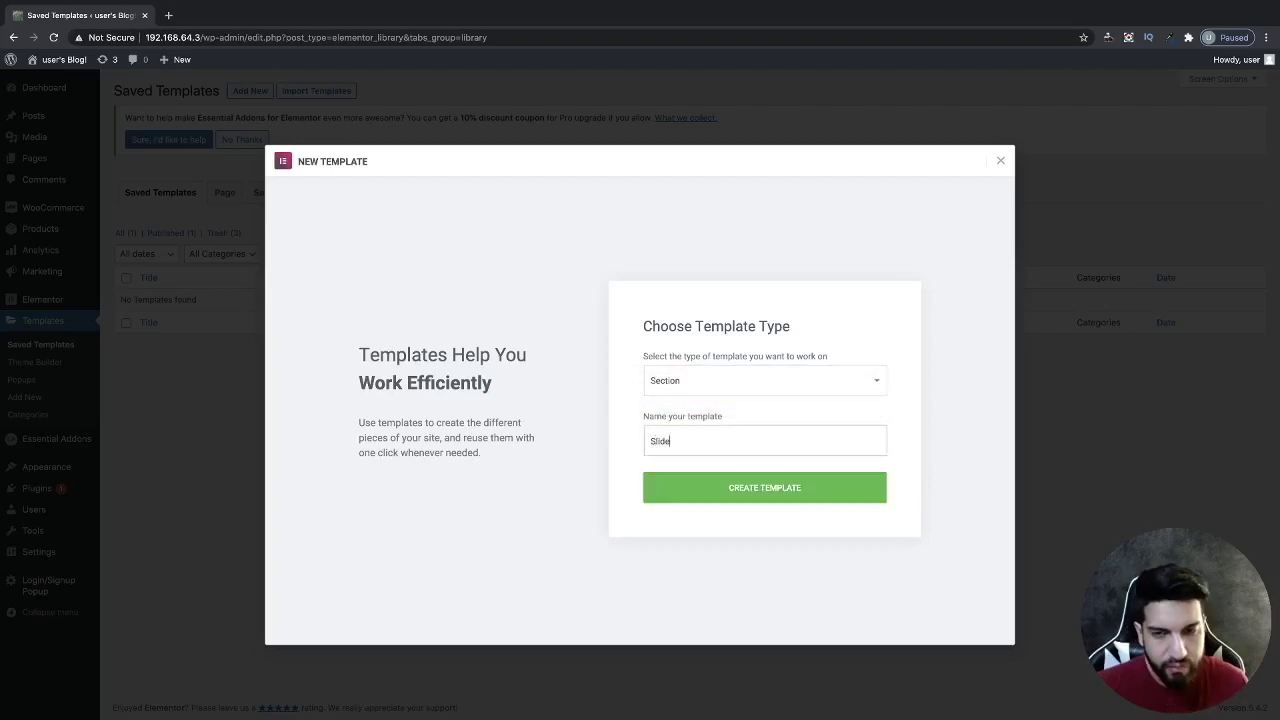
click(746, 492)
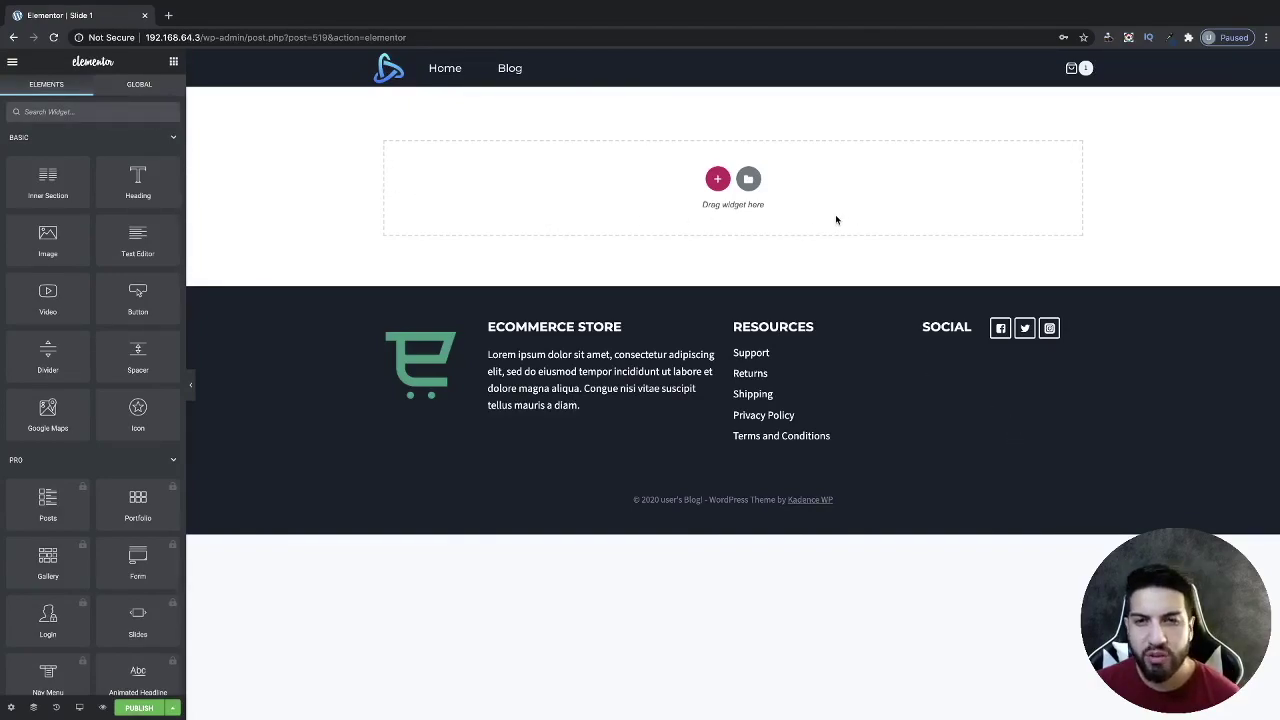
Open the template library for the empty Slide 1 section
click(749, 179)
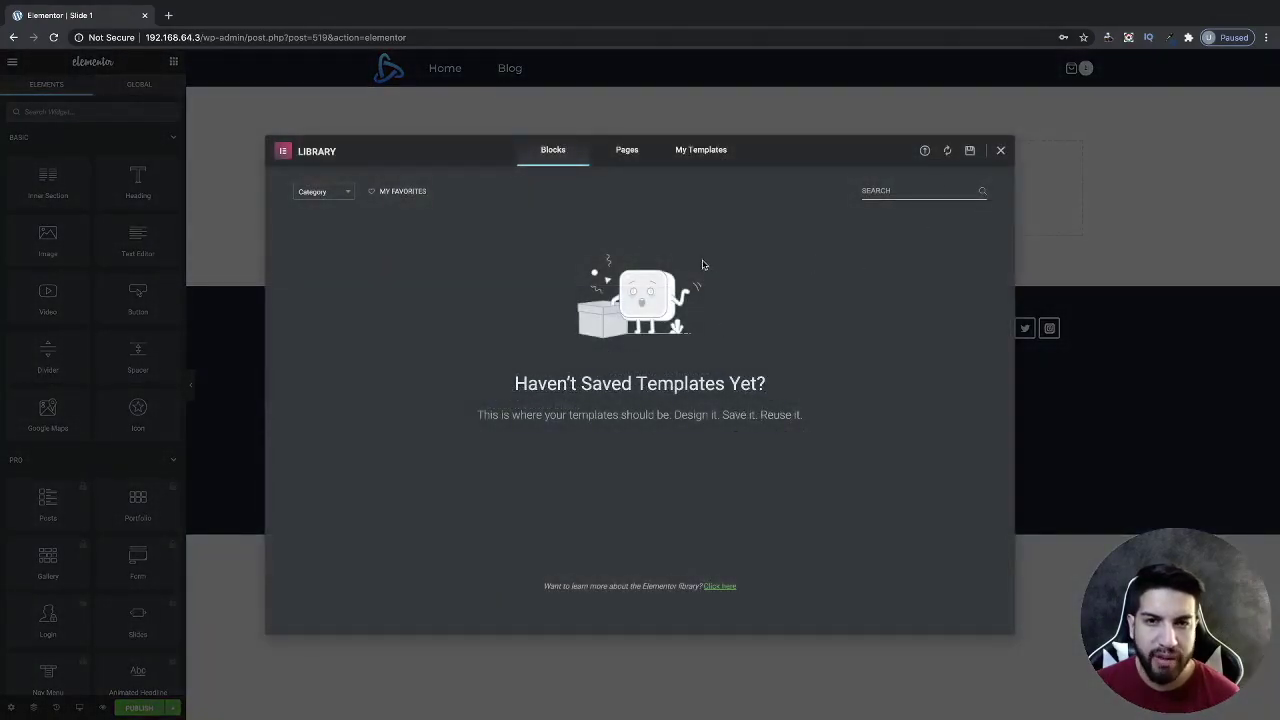
click(322, 195)
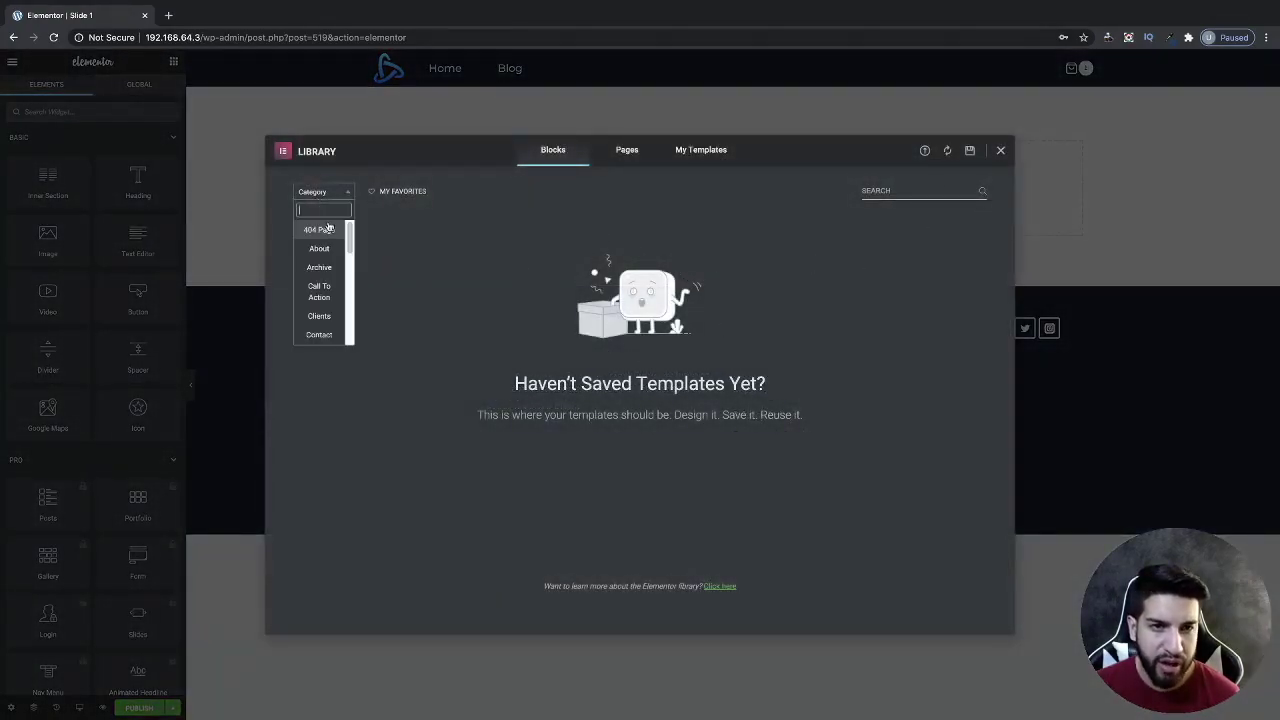
click(316, 267)
click(337, 190)
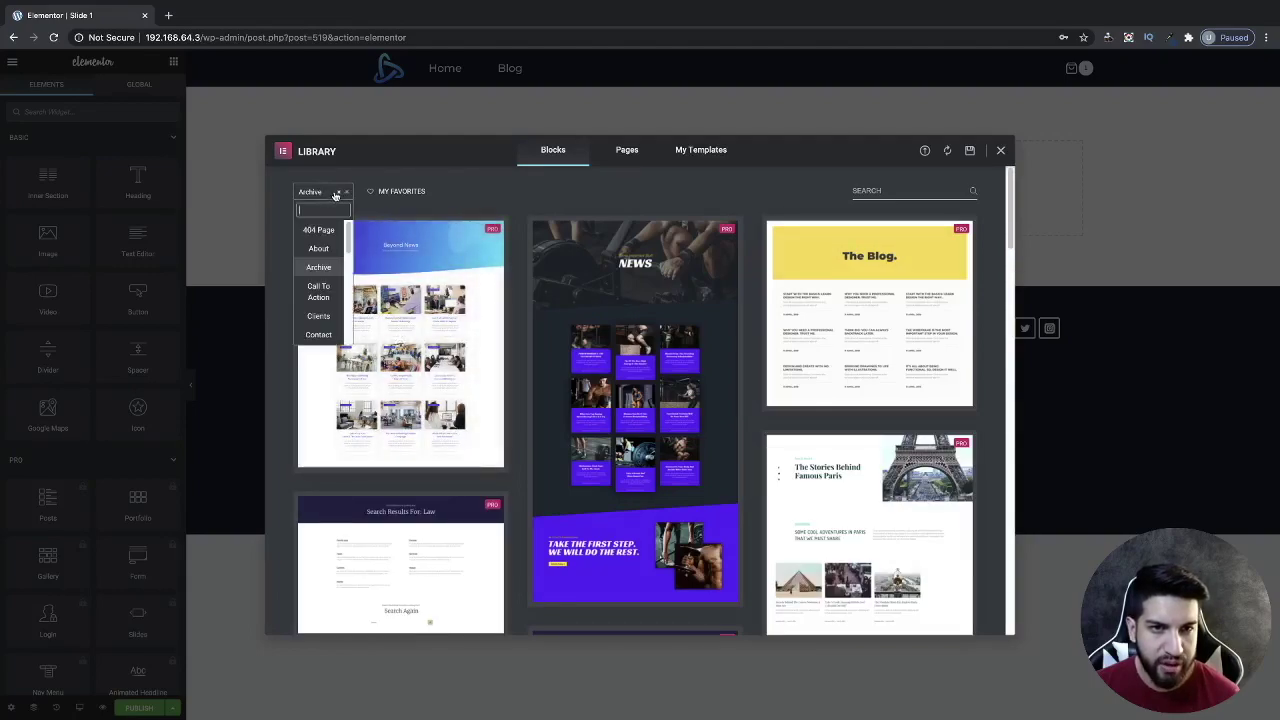
click(336, 194)
click(339, 195)
click(506, 196)
Find the dark "We Build Websites That Really Works." block with the phone image among the library blocks and insert it
scroll(843, 374, down, 5)
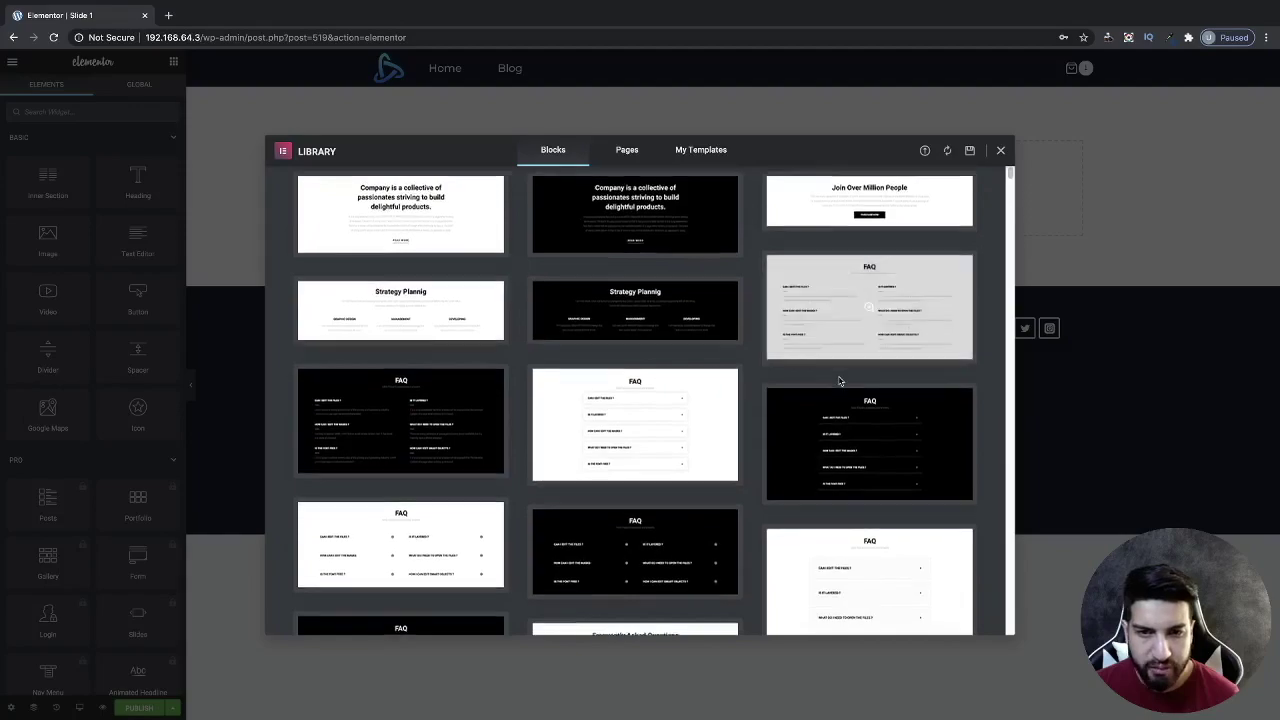
scroll(846, 381, down, 20)
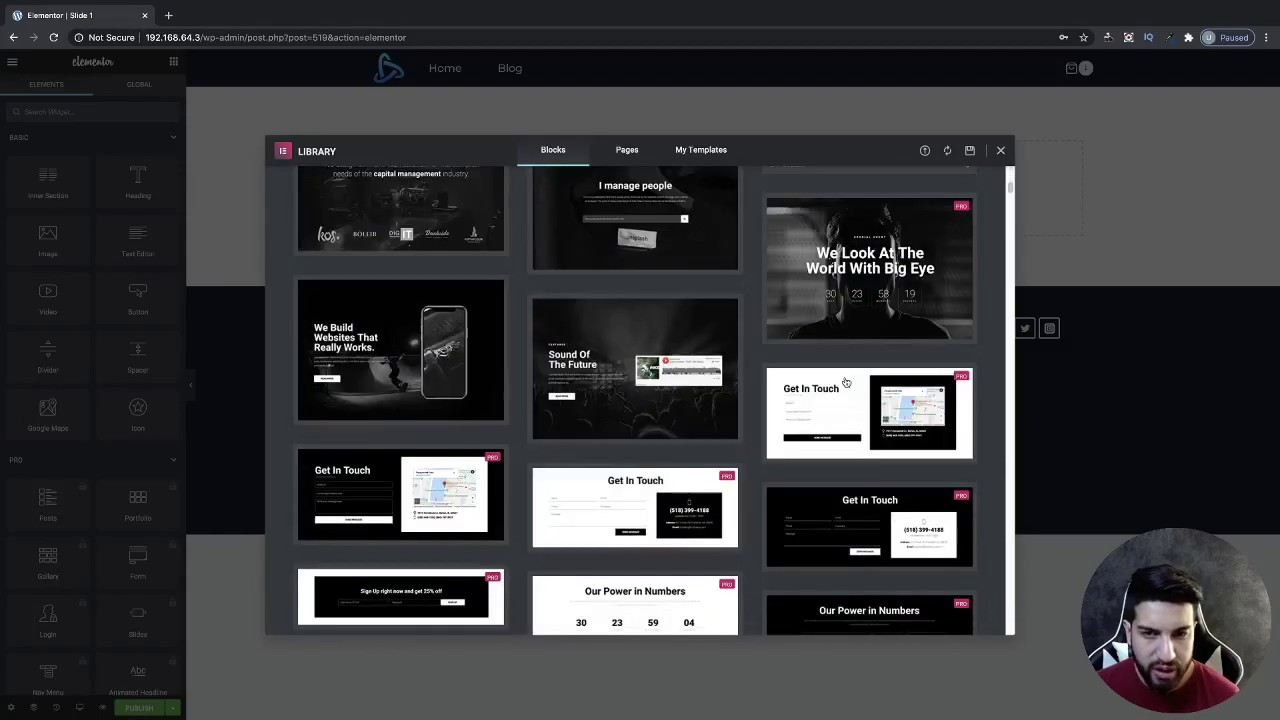
scroll(862, 394, up, 15)
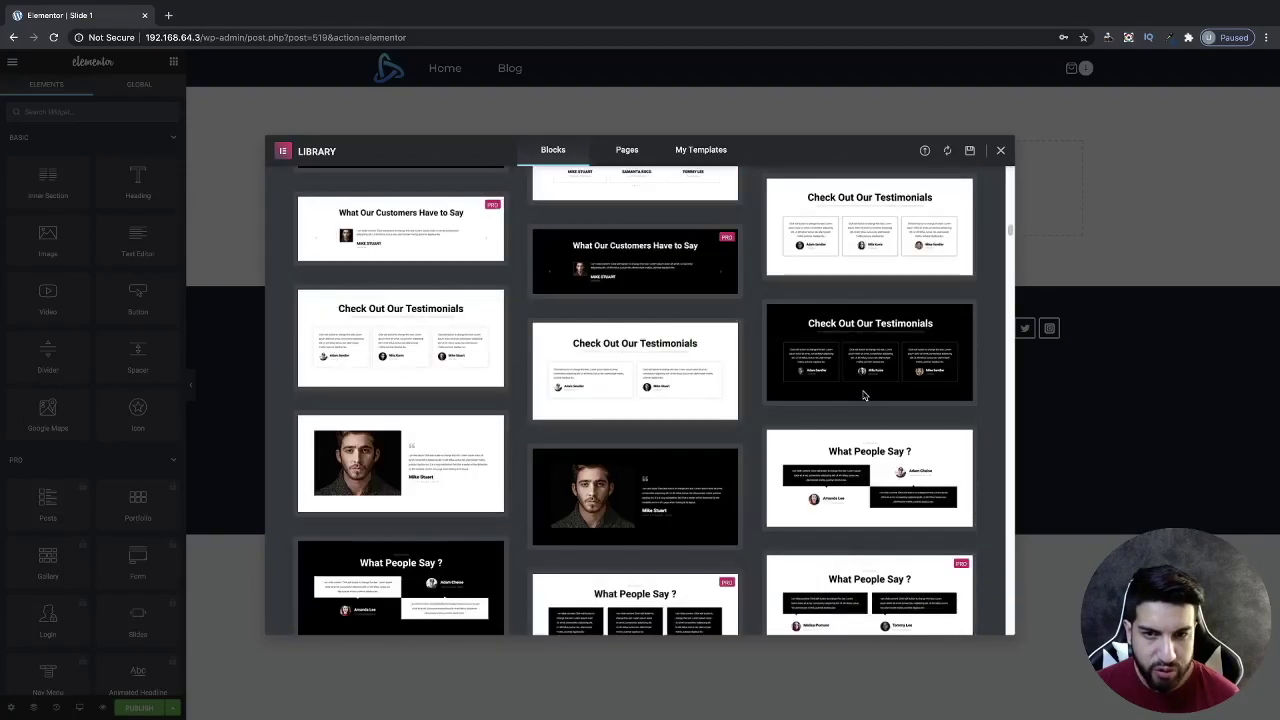
scroll(864, 394, up, 2)
scroll(864, 394, down, 9)
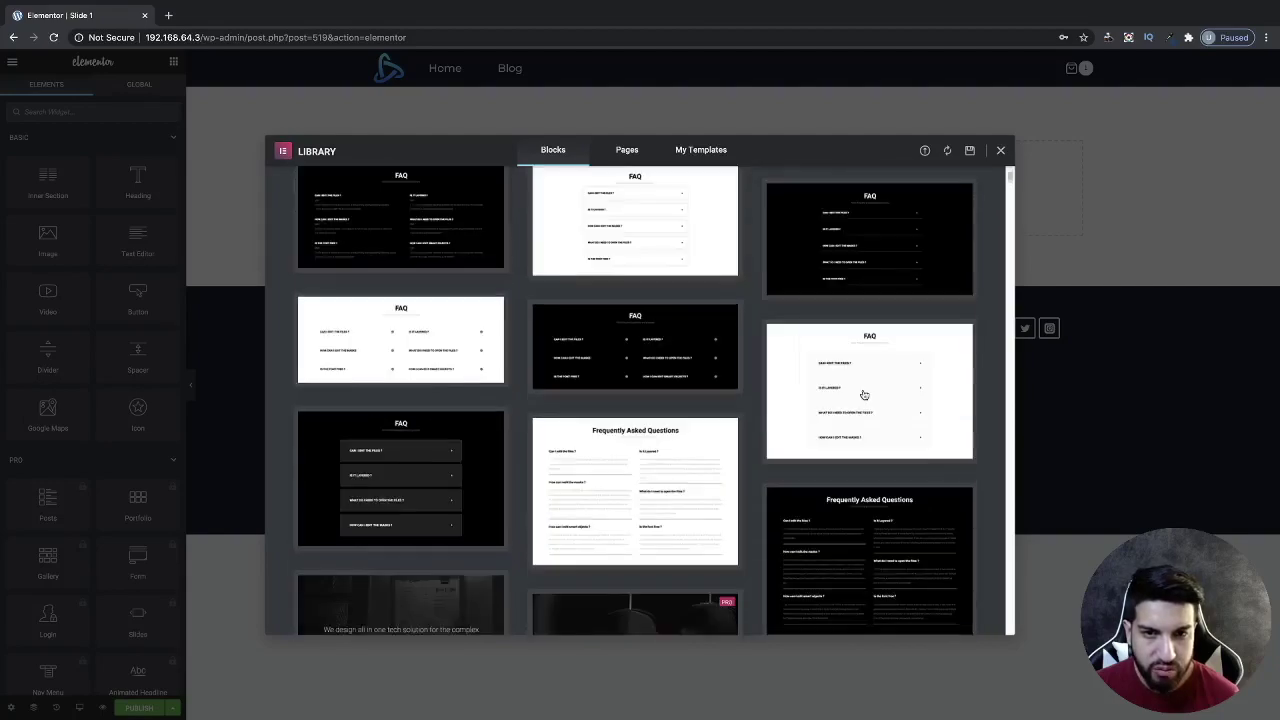
scroll(864, 394, down, 1)
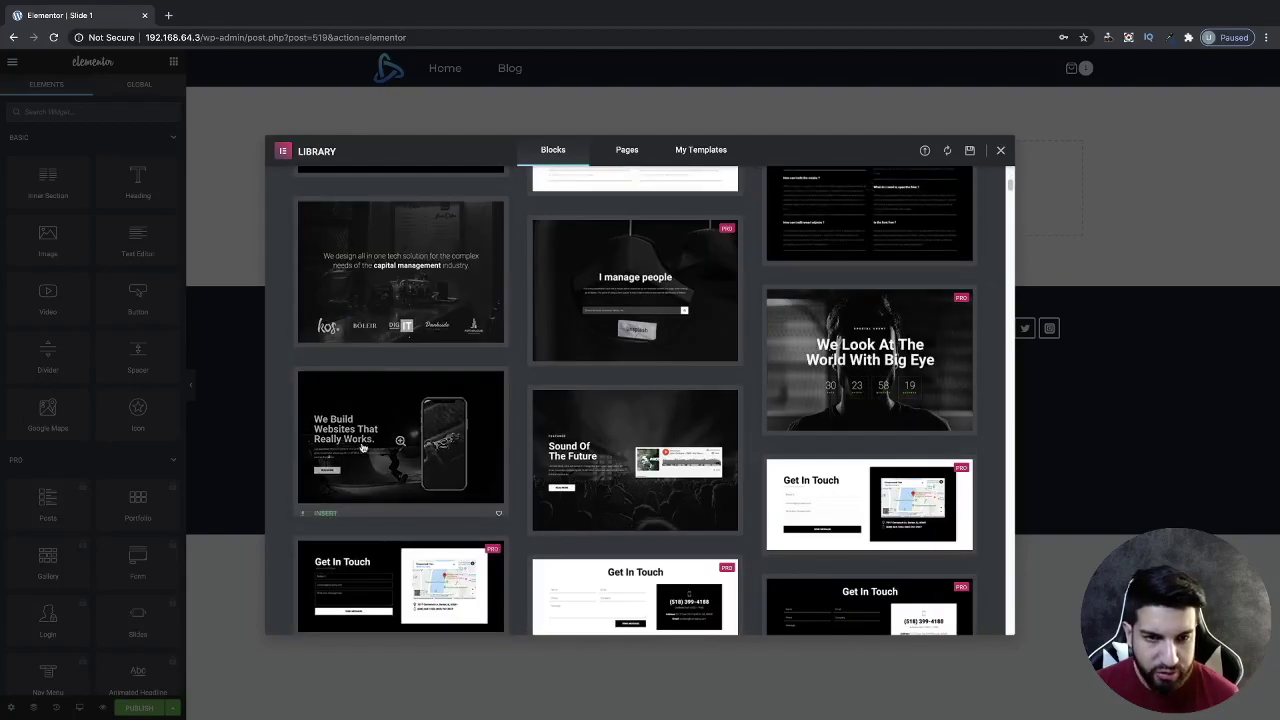
click(324, 508)
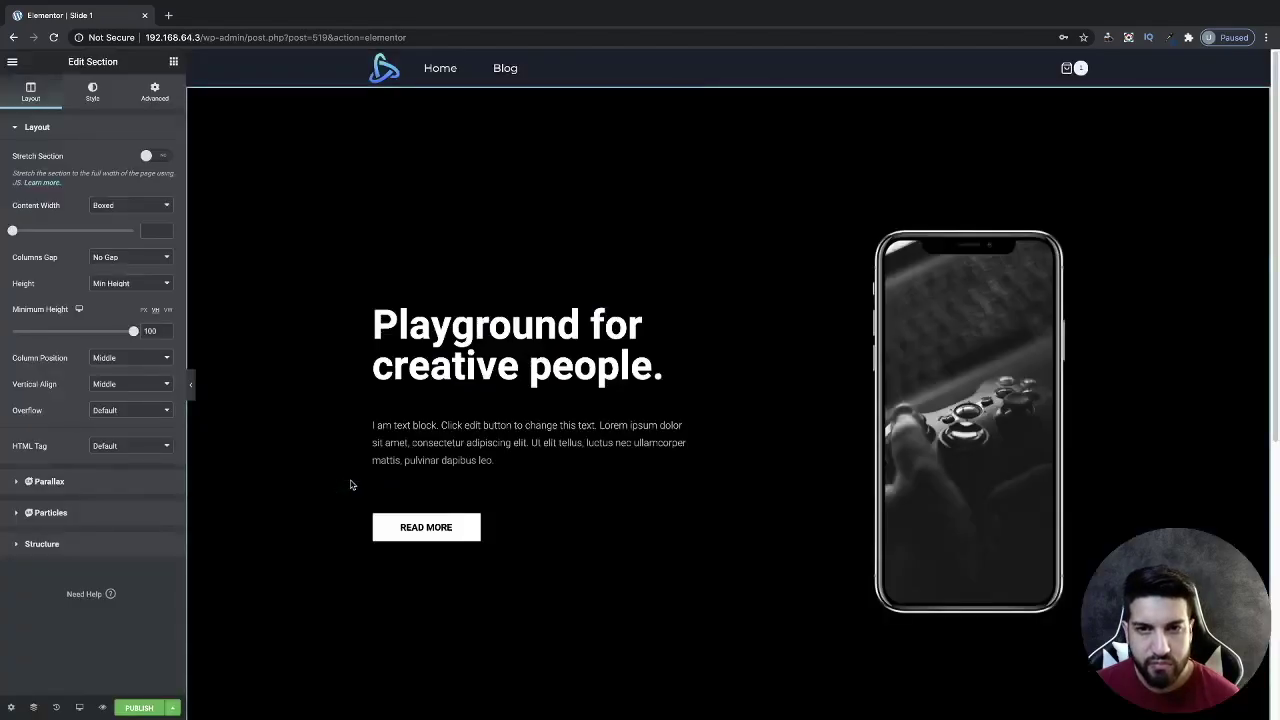
Set the inserted section's minimum height to 70 and publish the template
scroll(683, 374, down, 3)
scroll(766, 394, up, 3)
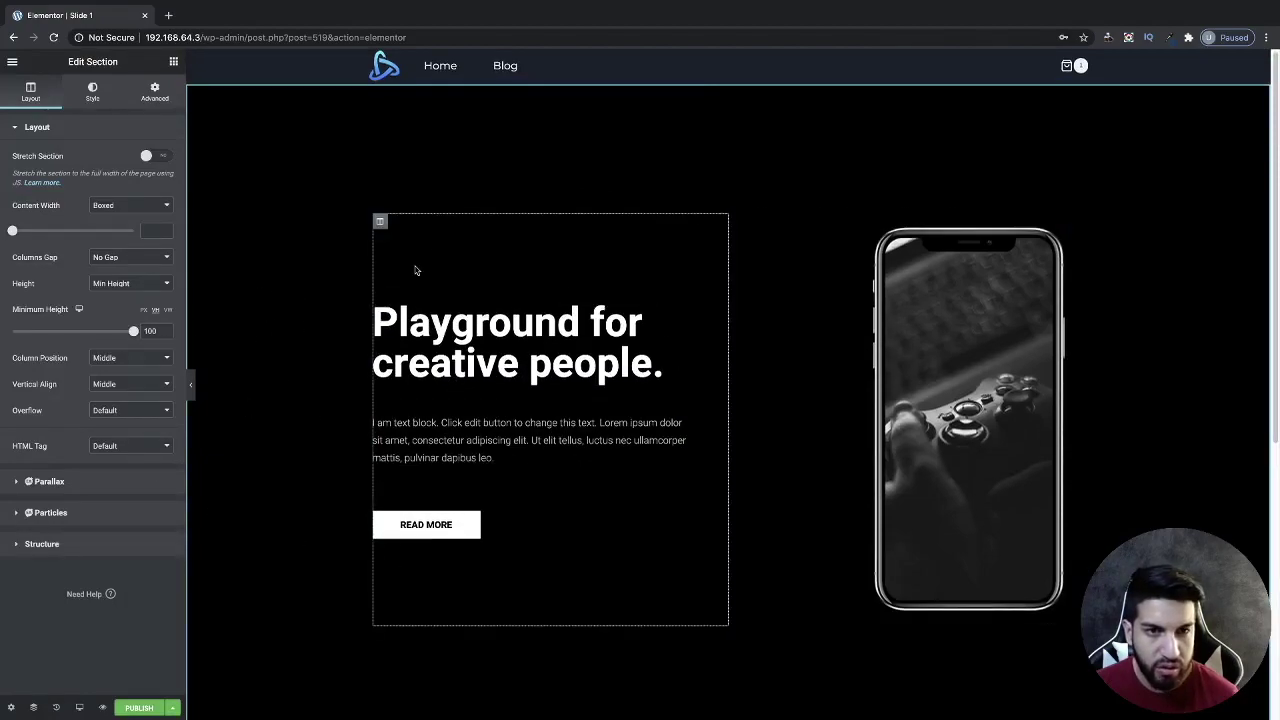
right_click(243, 178)
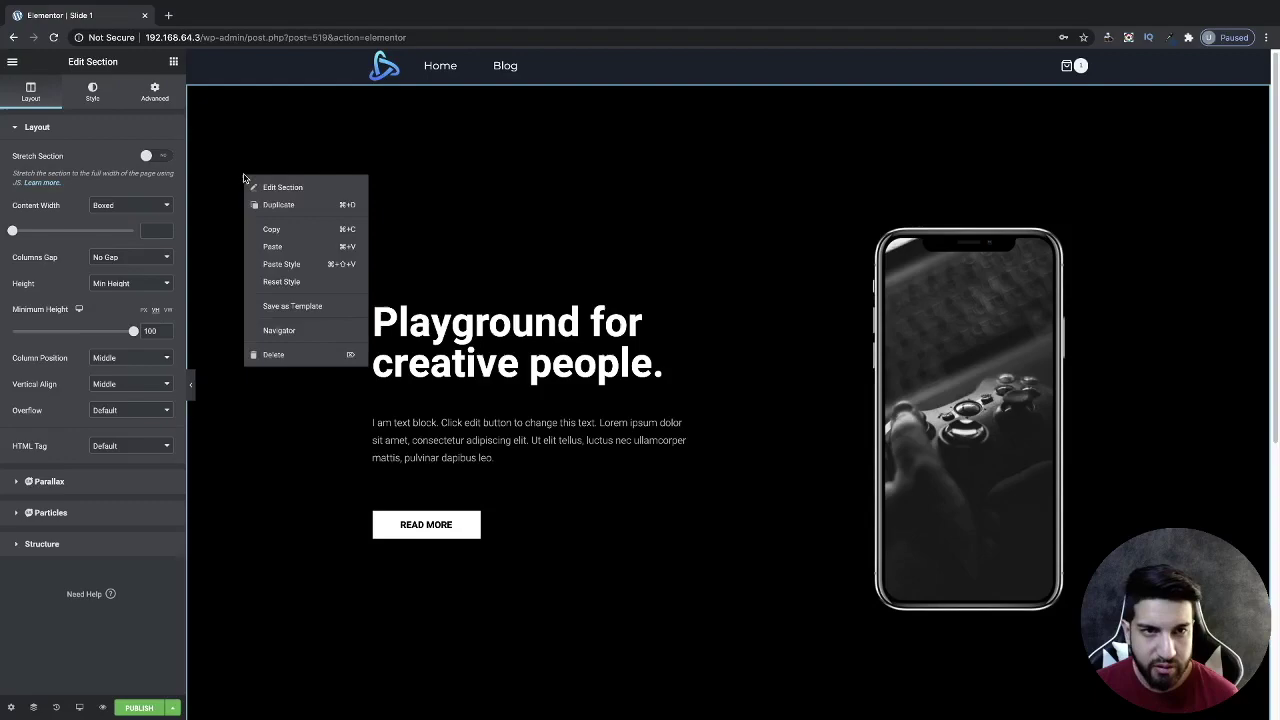
click(271, 194)
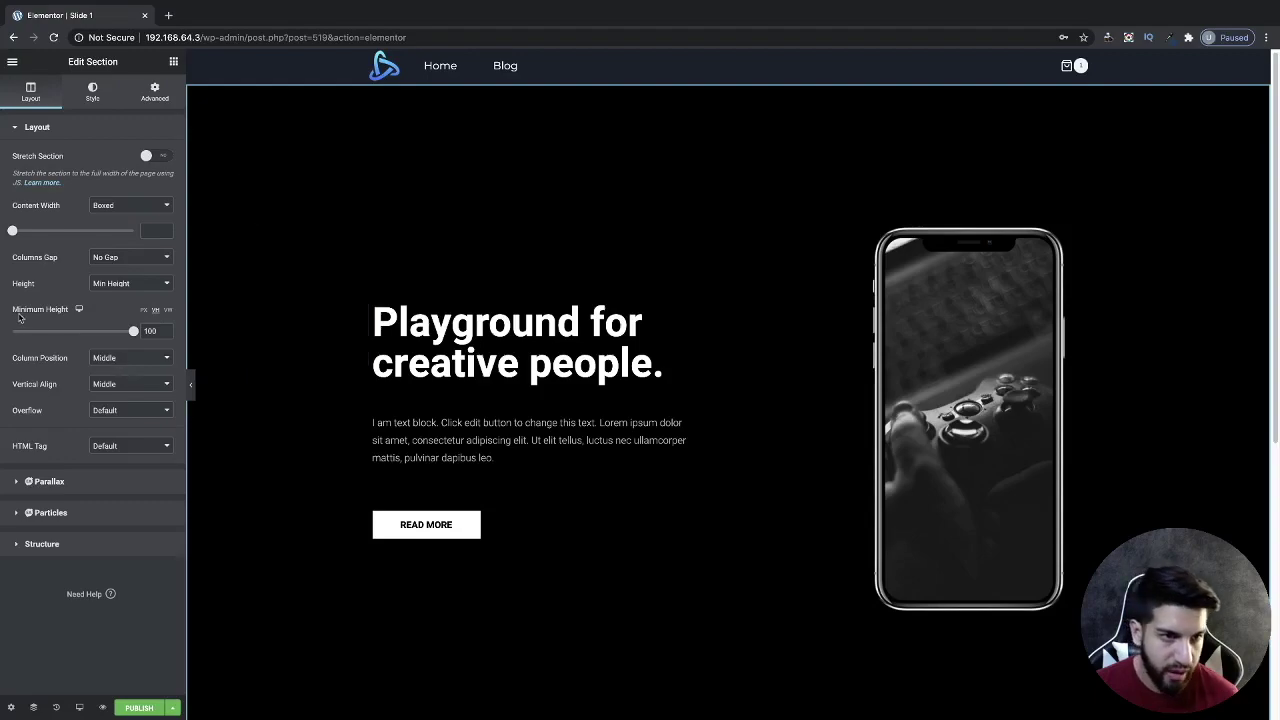
drag(134, 332, 97, 332)
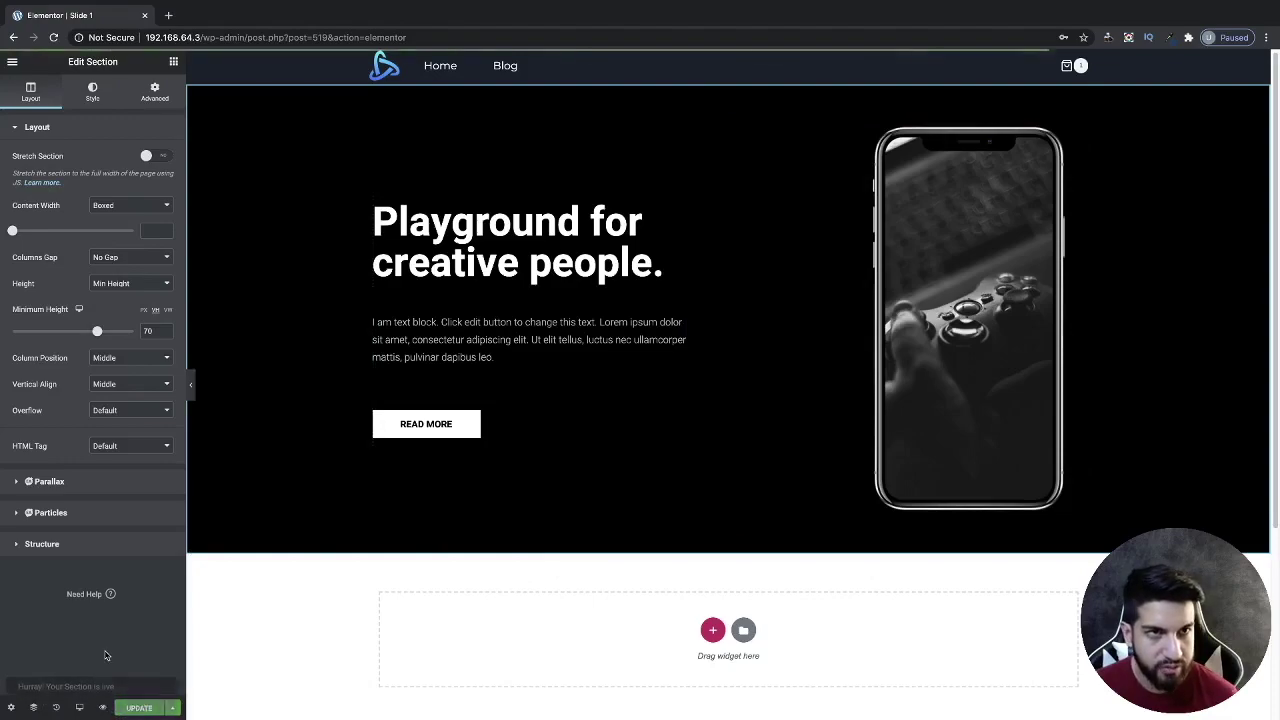
Copy the site's base address 192.168.64.3 and open it in a new browser tab
drag(199, 37, 113, 37)
key(ctrl+c)
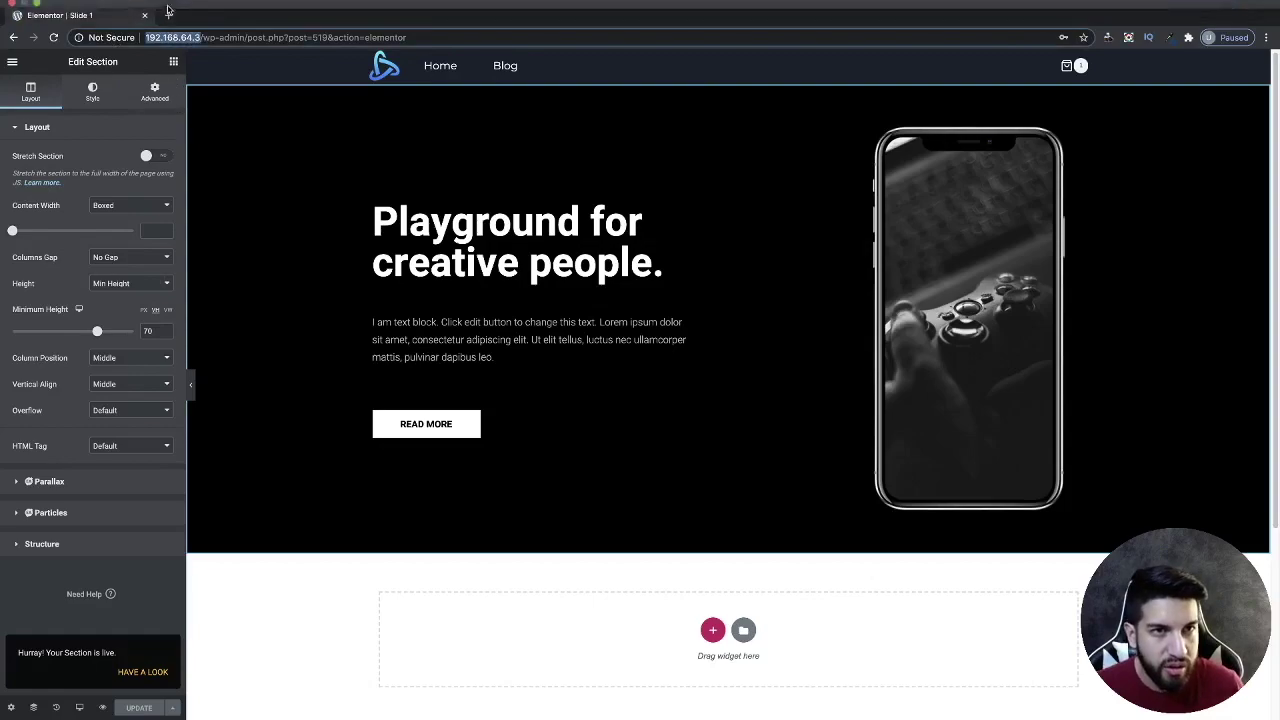
click(168, 15)
key(ctrl+v)
key(Return)
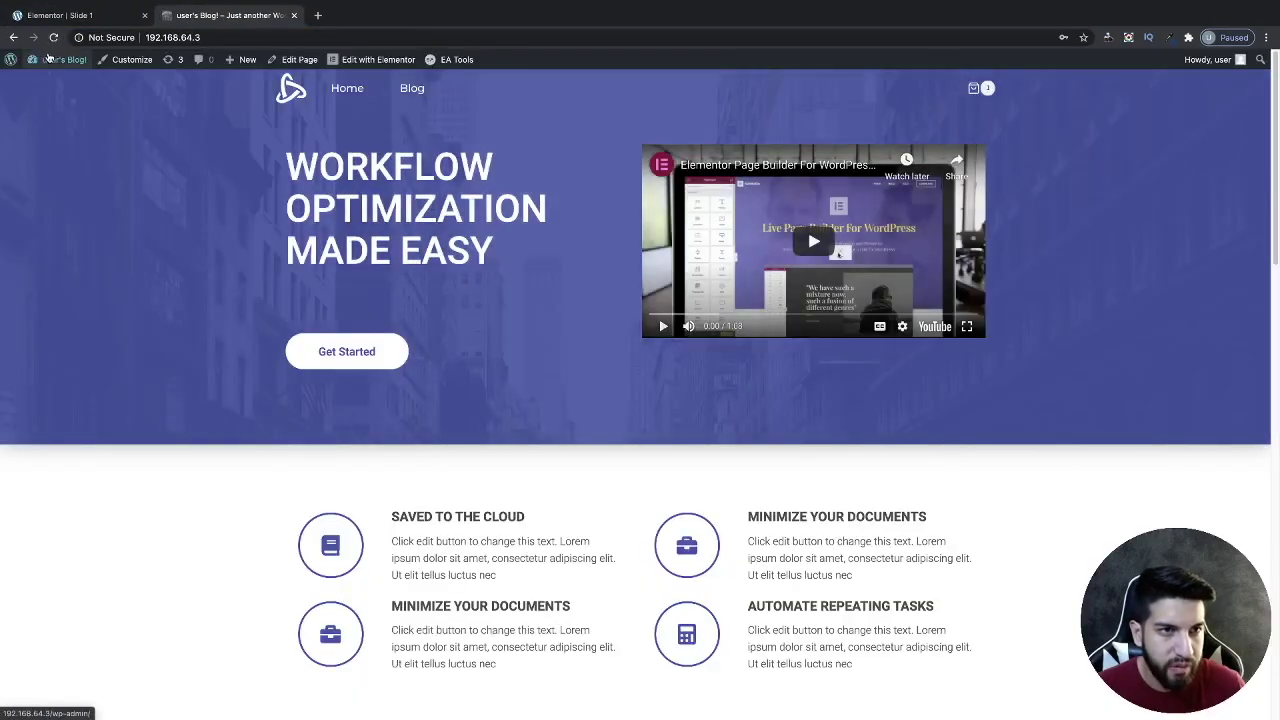
Go to the saved templates in the WordPress dashboard and create a new section template named Slide 2
mouse_move(40, 80)
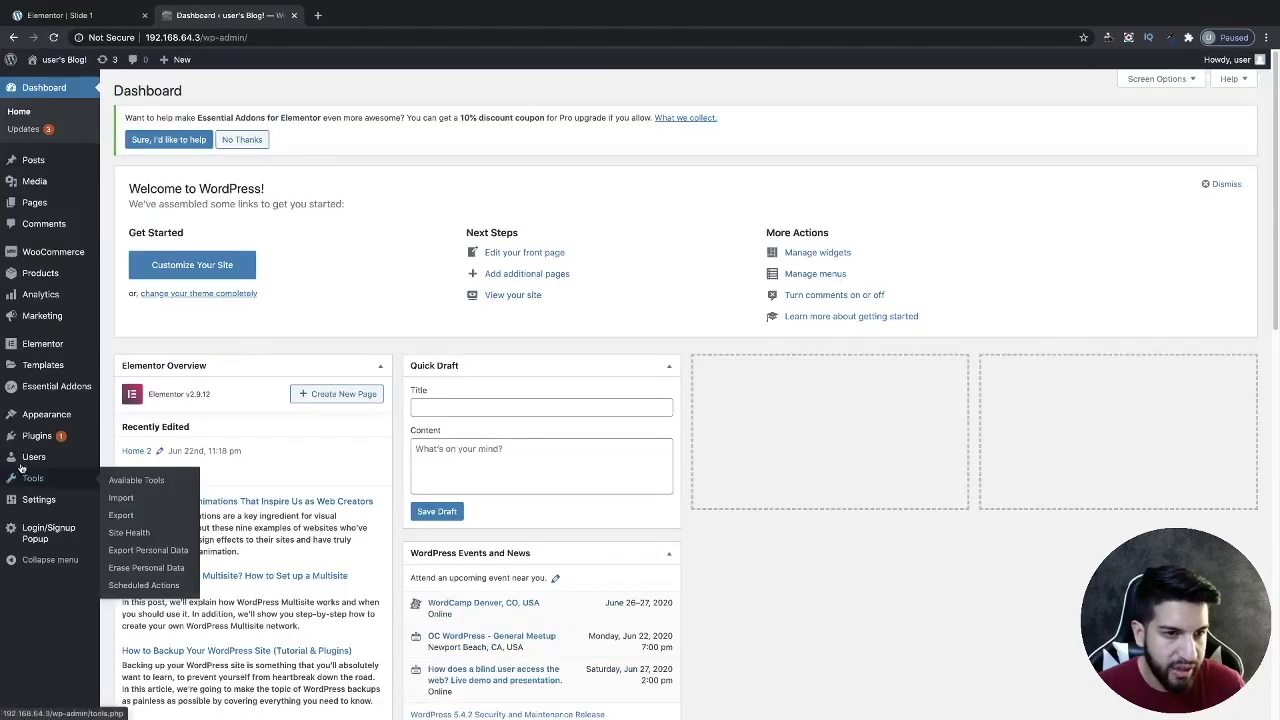
mouse_move(58, 411)
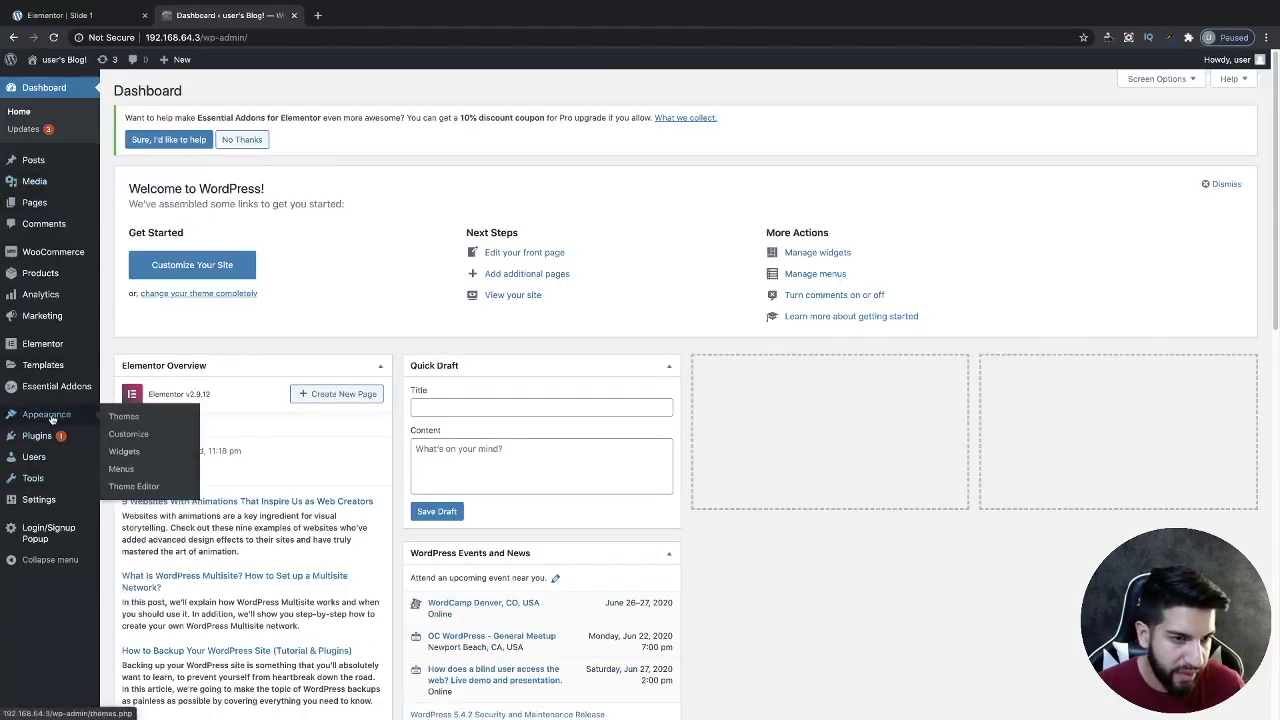
mouse_move(33, 364)
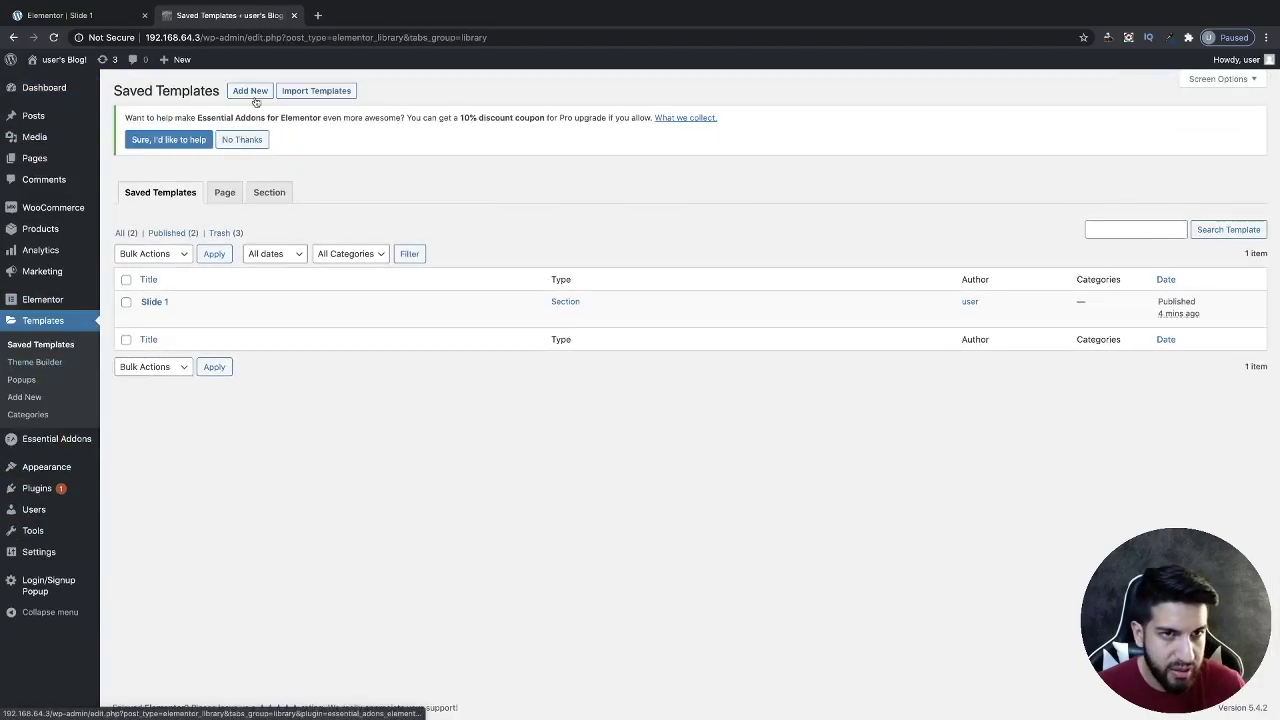
click(253, 95)
click(750, 440)
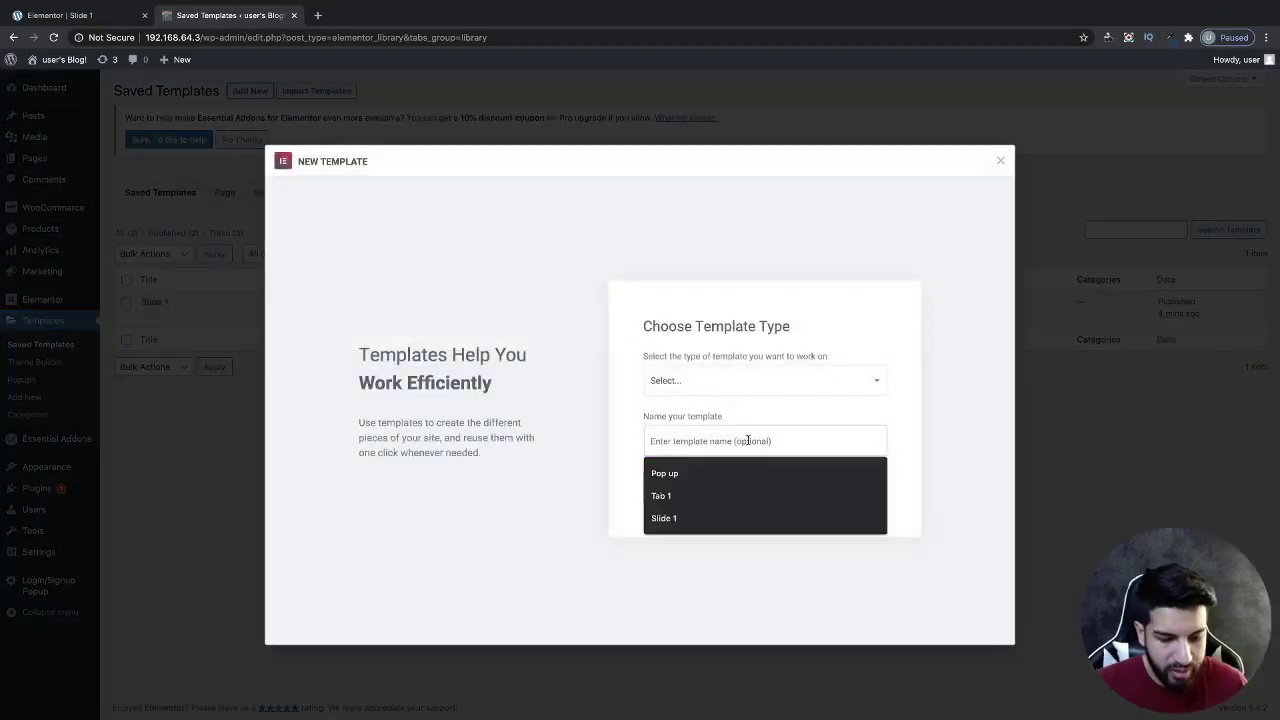
text(Slide 2)
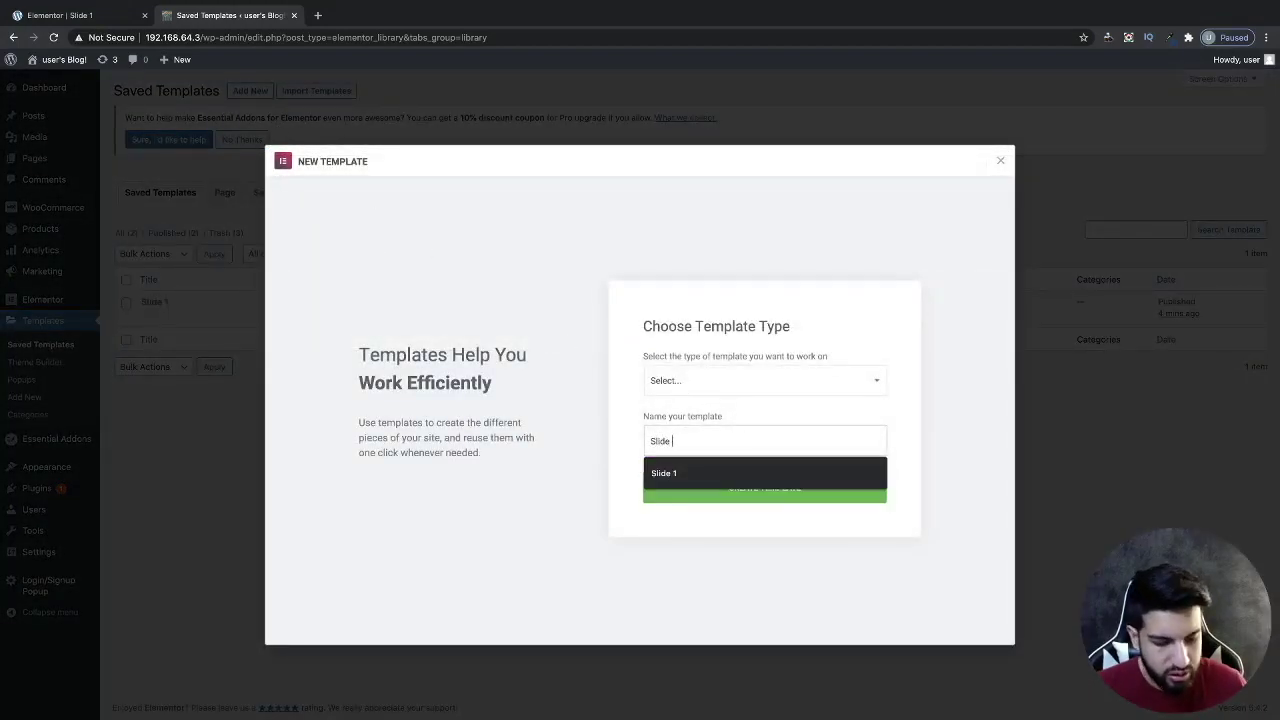
click(697, 381)
click(694, 404)
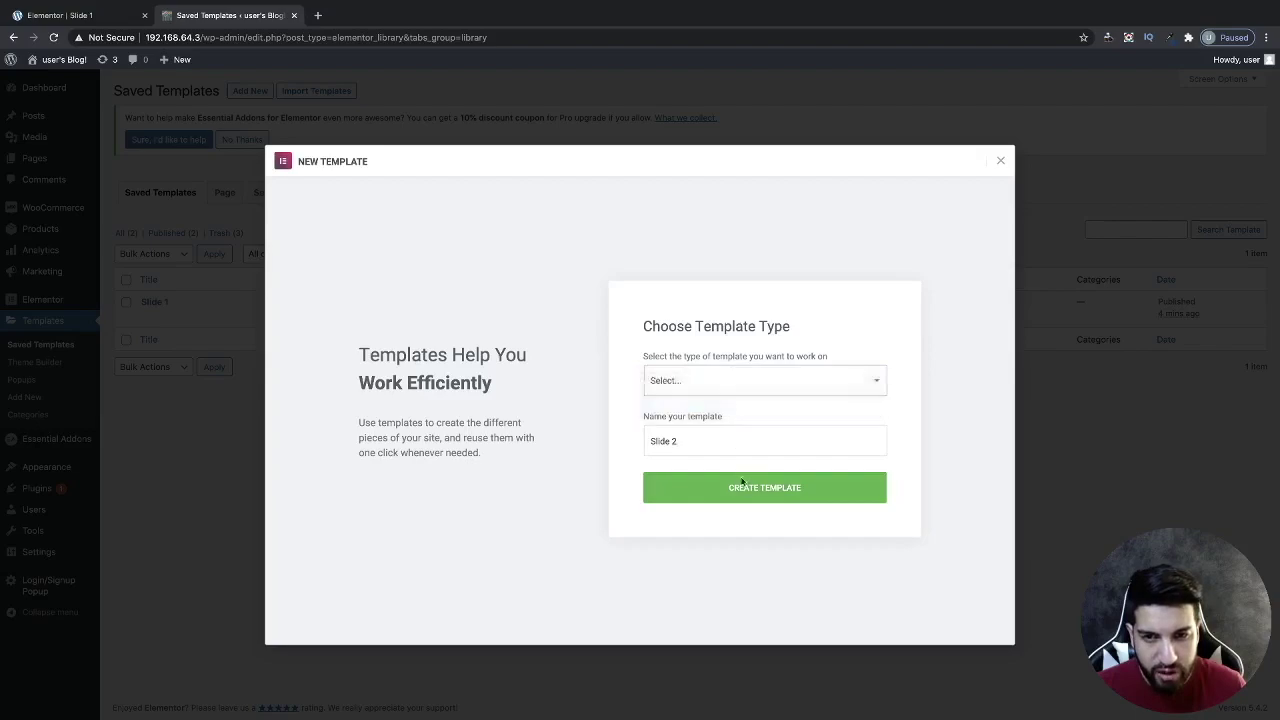
click(740, 496)
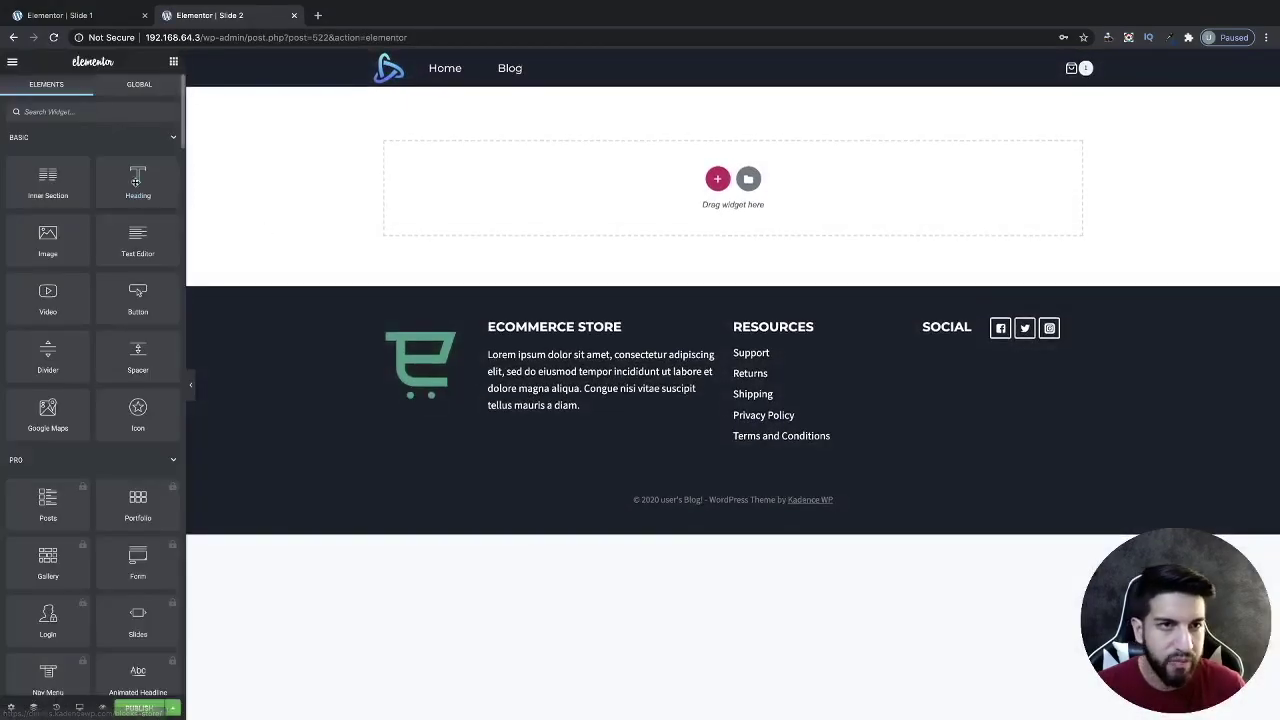
Copy the "Playground for creative people." section from the Slide 1 template and paste it into the empty Slide 2 template
click(83, 16)
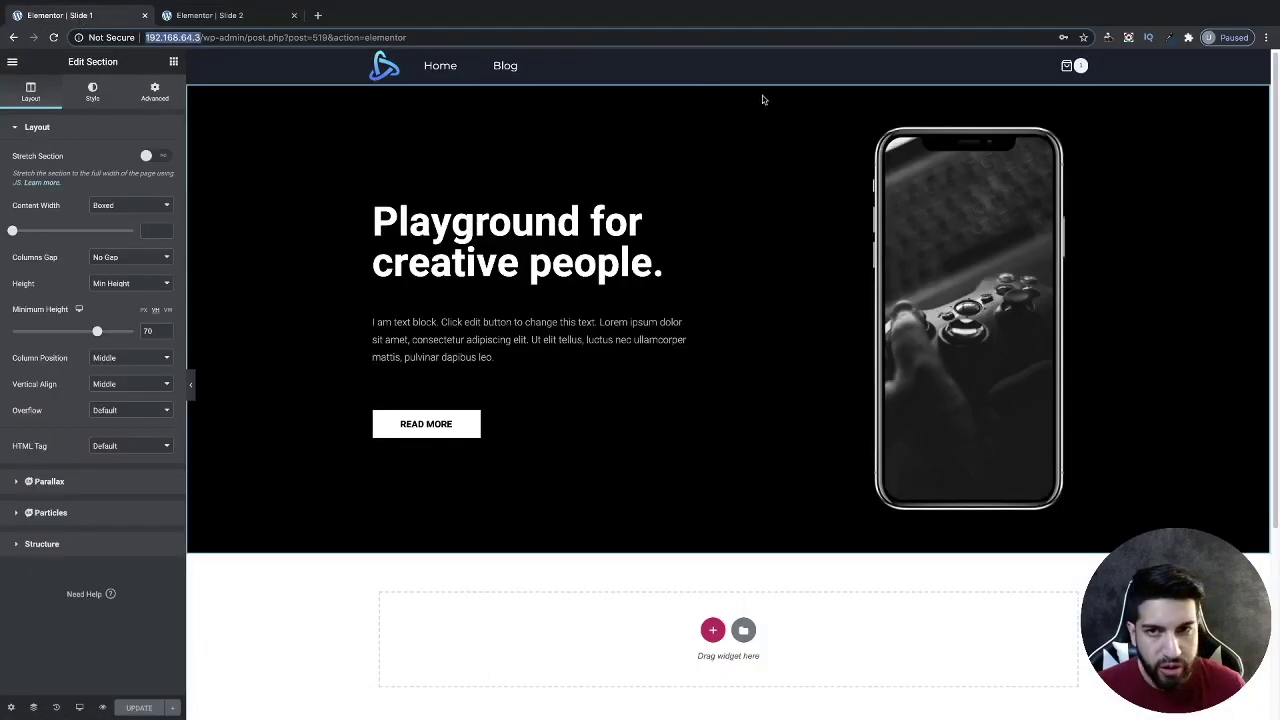
right_click(291, 194)
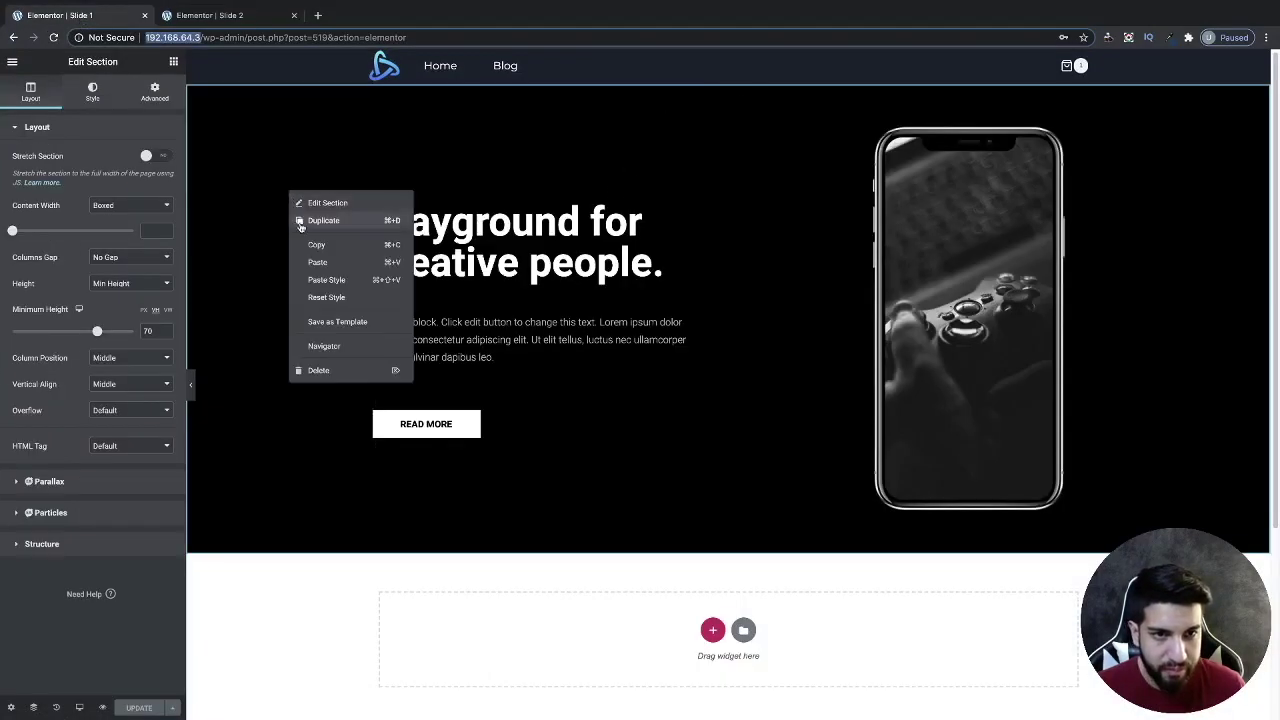
click(316, 244)
click(200, 15)
right_click(398, 188)
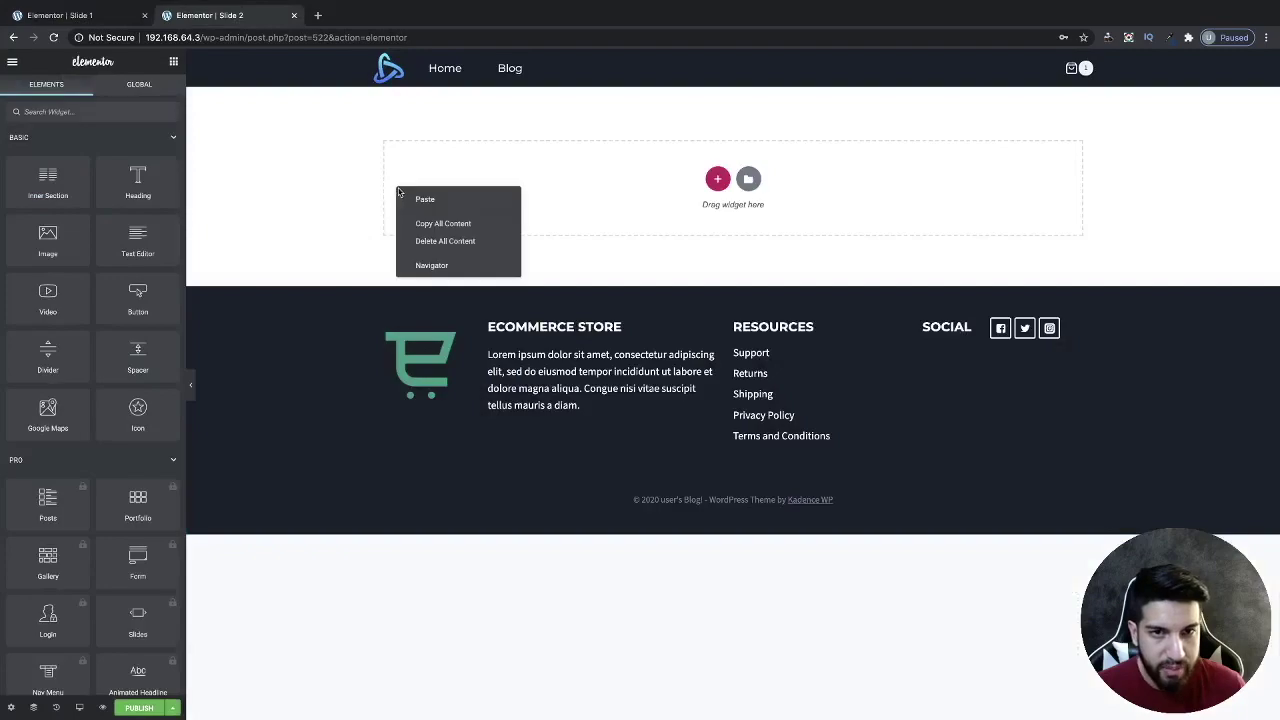
click(424, 200)
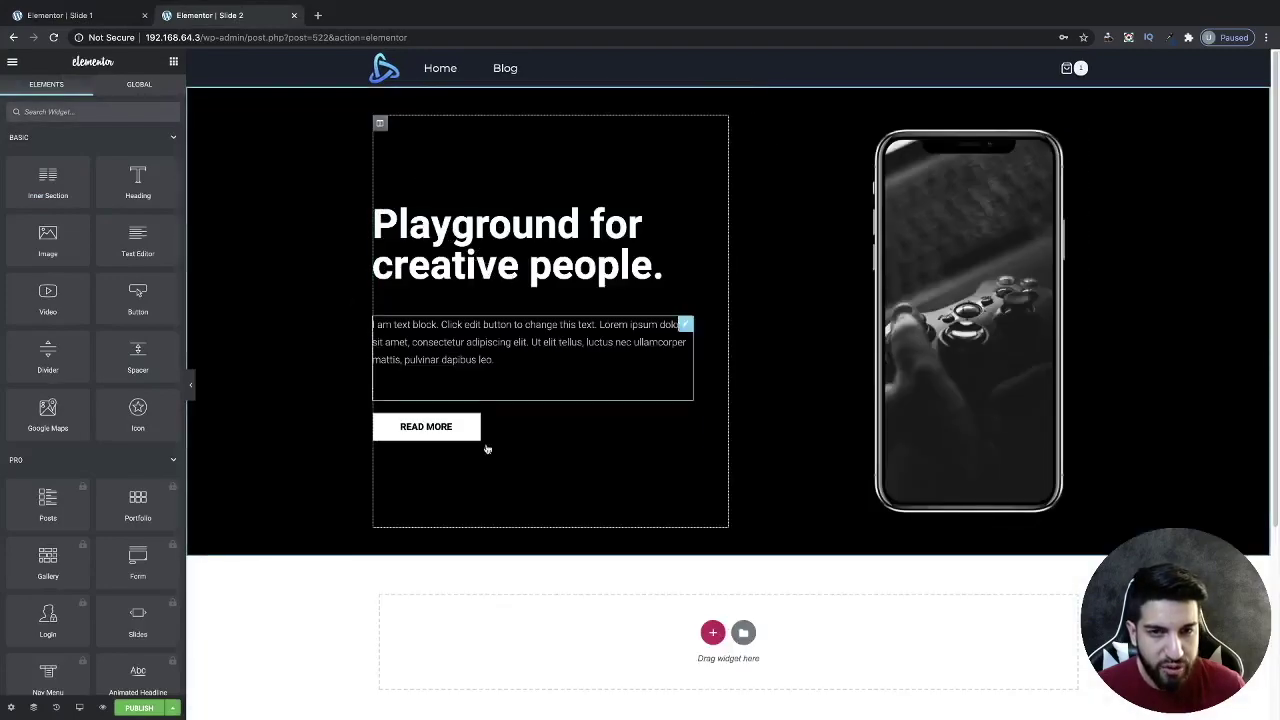
click(94, 20)
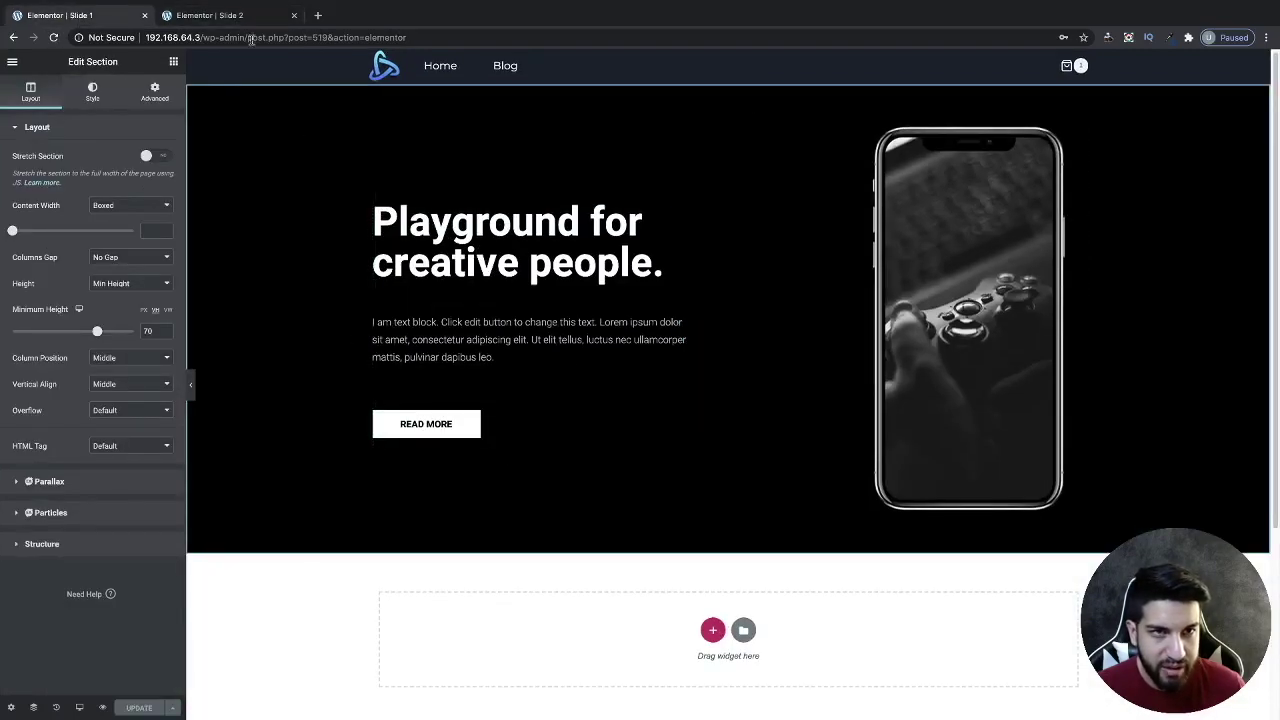
click(205, 16)
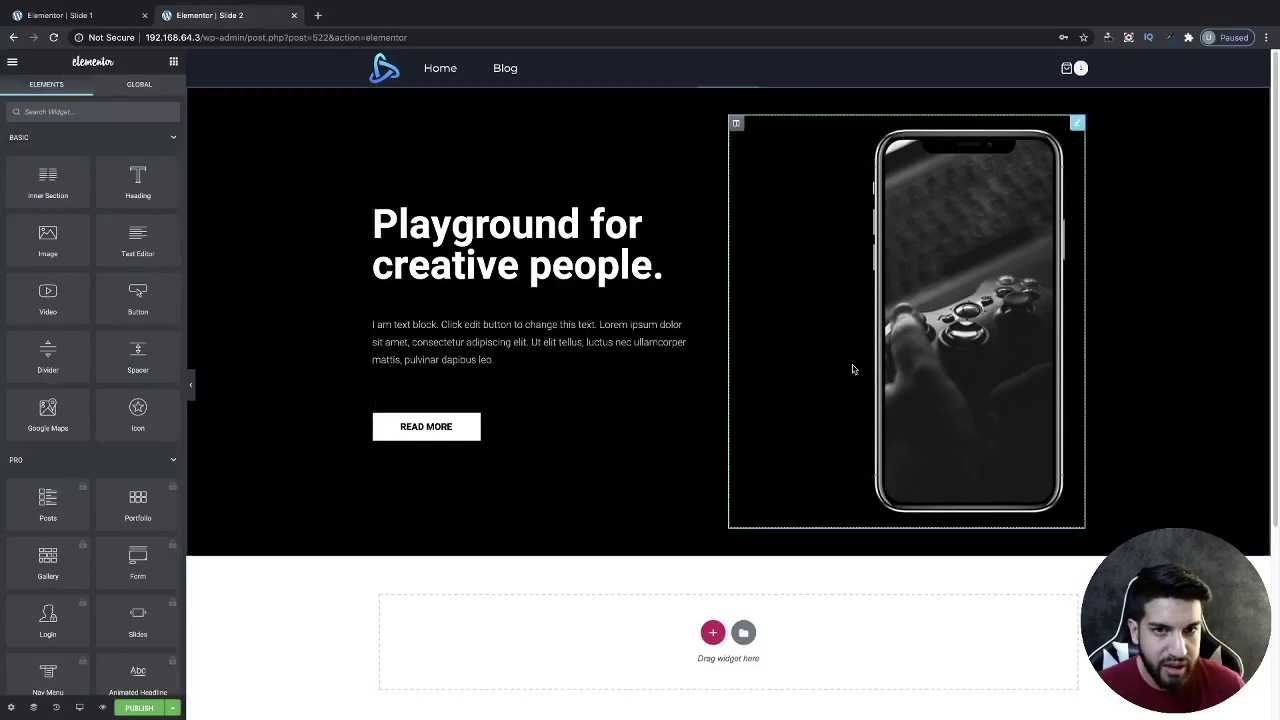
Change the Slide 2 section's background color to red and publish the template
right_click(308, 198)
click(335, 209)
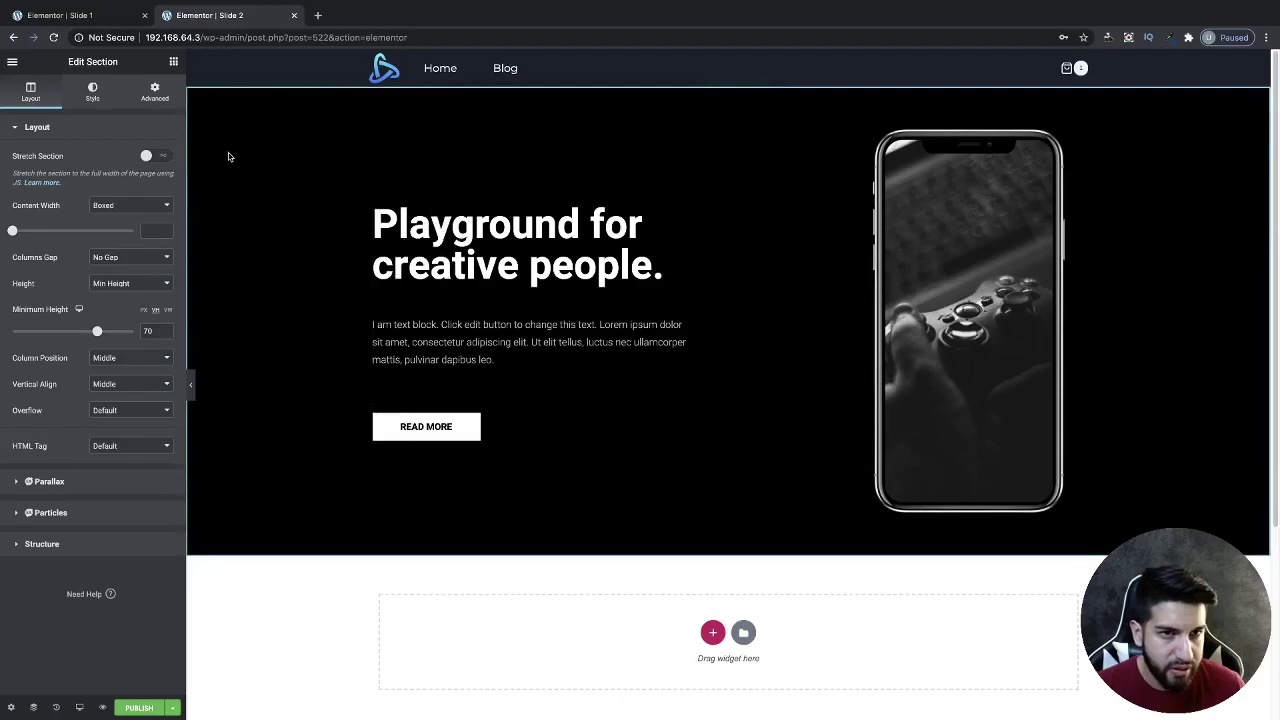
click(88, 93)
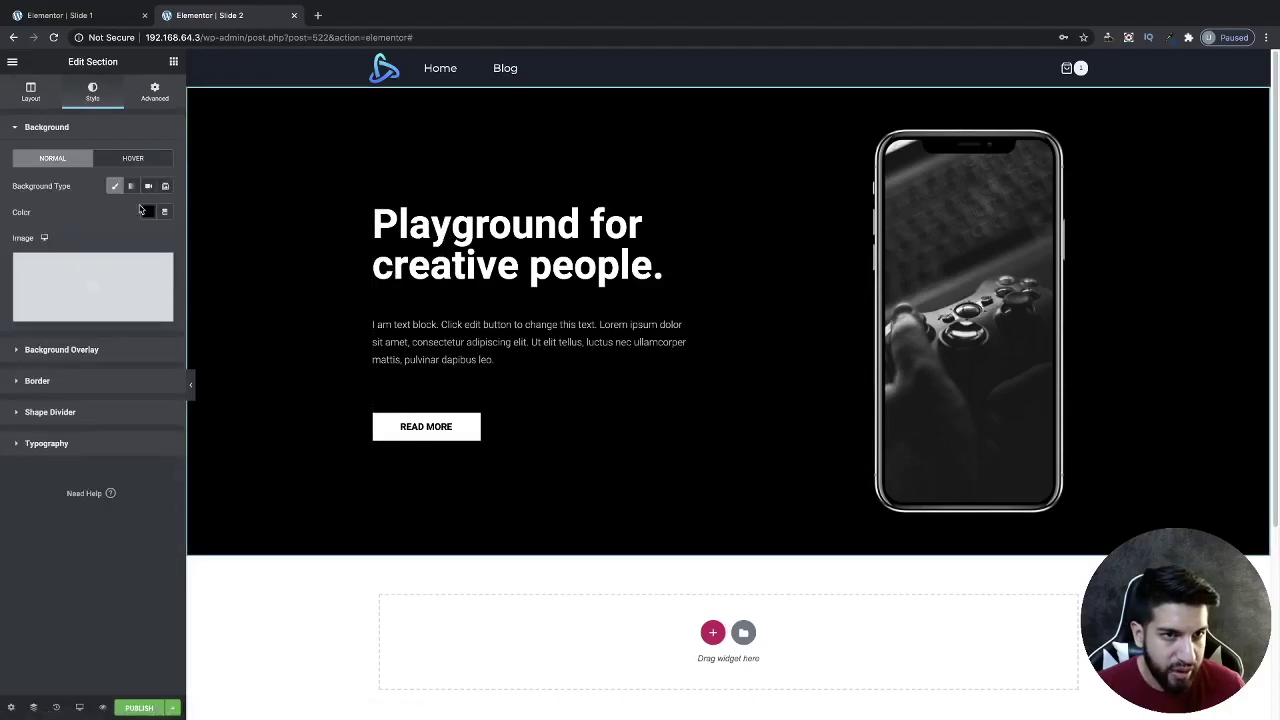
click(148, 212)
drag(201, 286, 152, 447)
drag(220, 287, 225, 260)
click(131, 562)
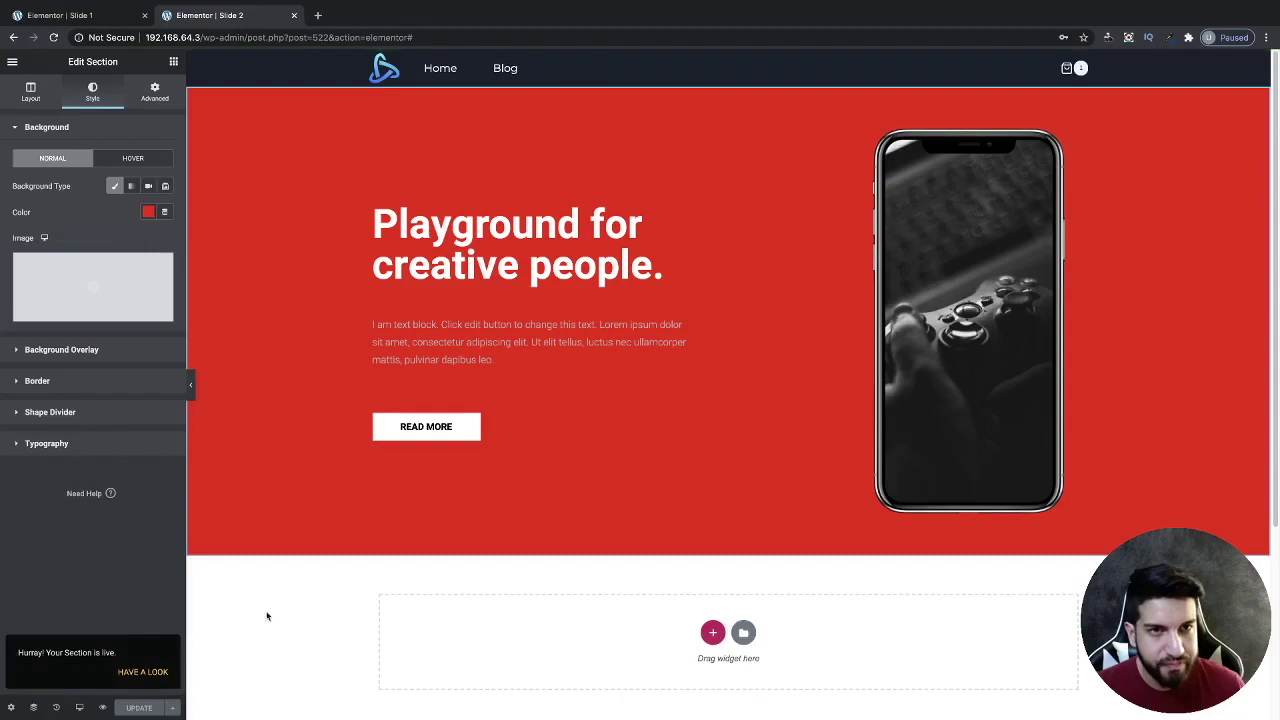
Close the Slide 1 editor, exit Slide 2 to the dashboard and open the Home 2 front page for editing with Elementor
click(65, 15)
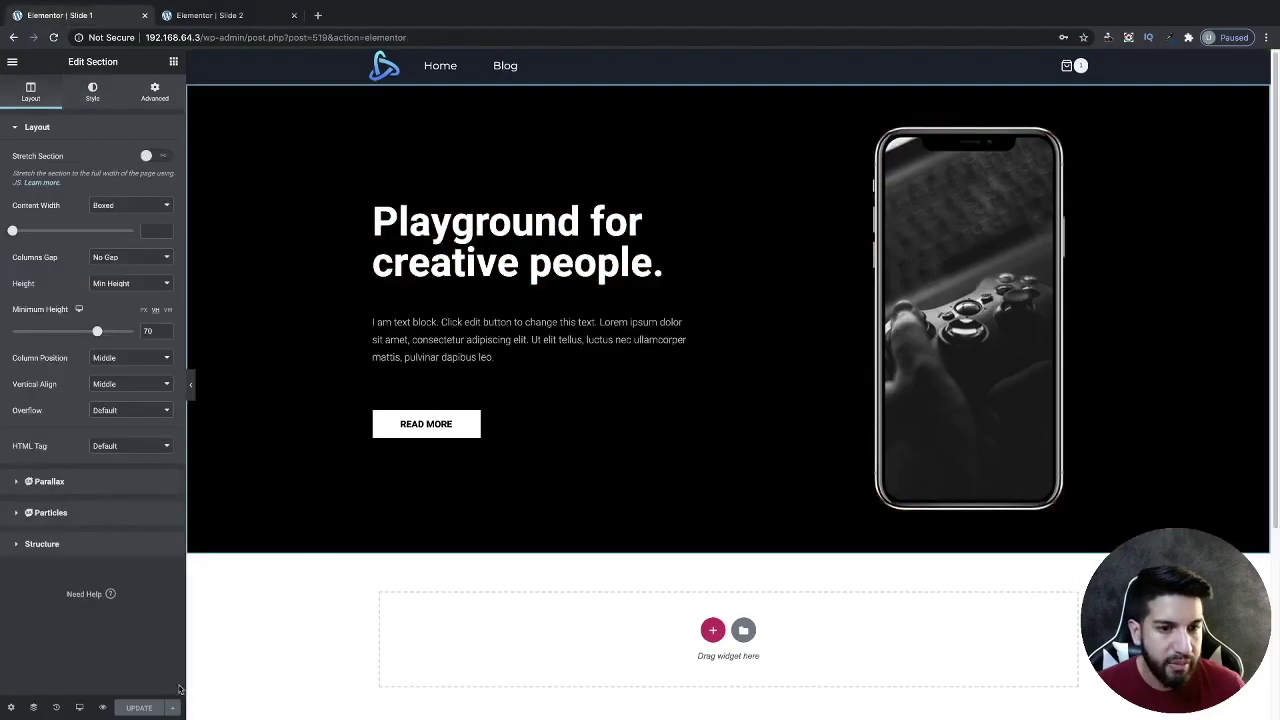
click(144, 15)
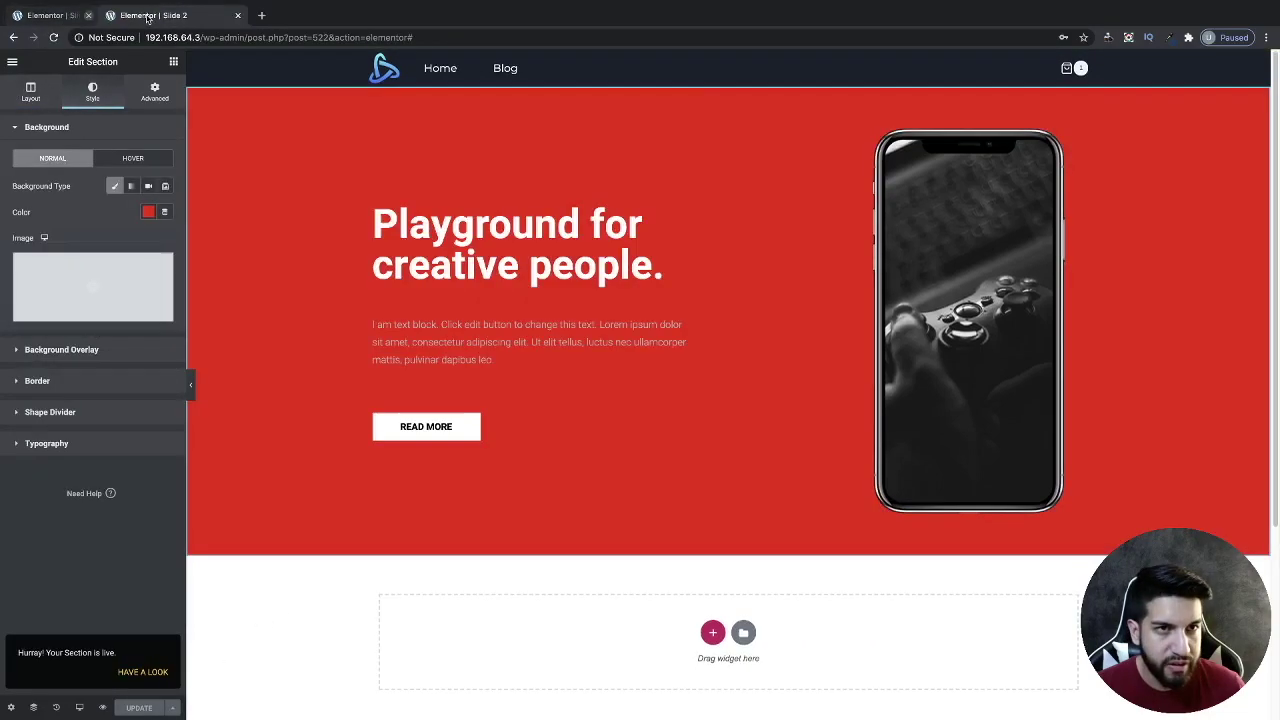
click(11, 63)
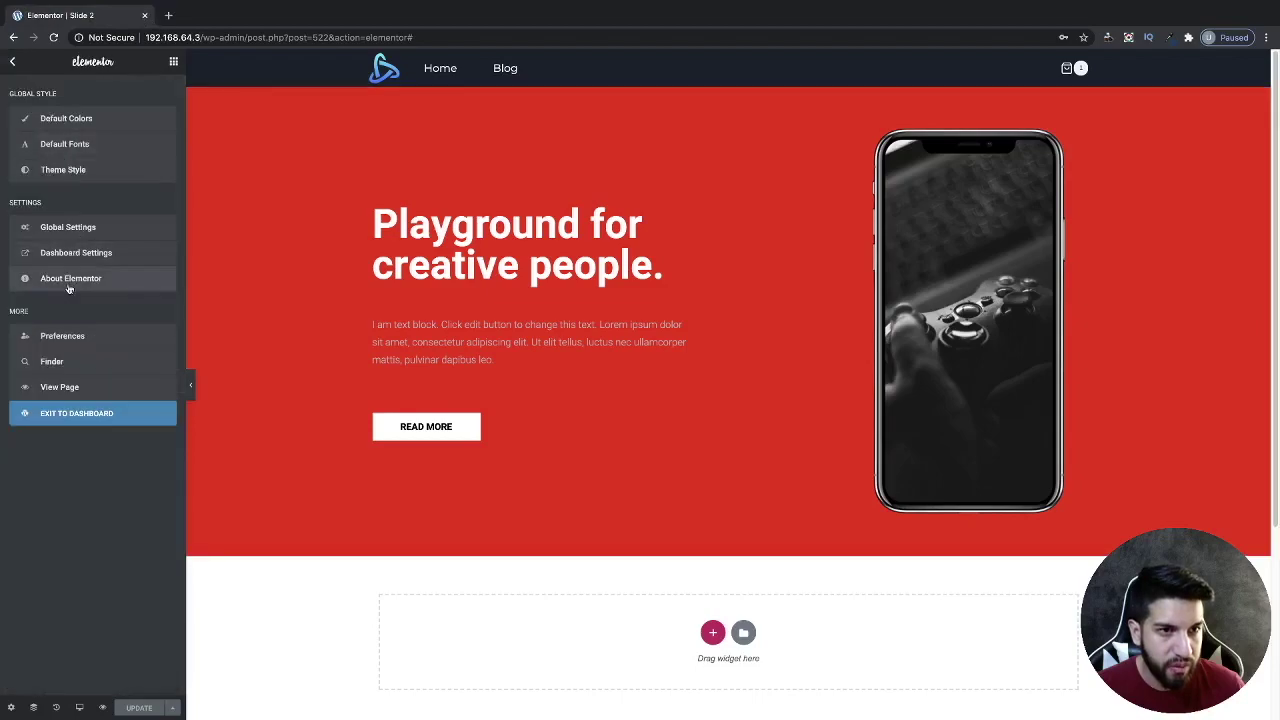
click(128, 412)
click(34, 158)
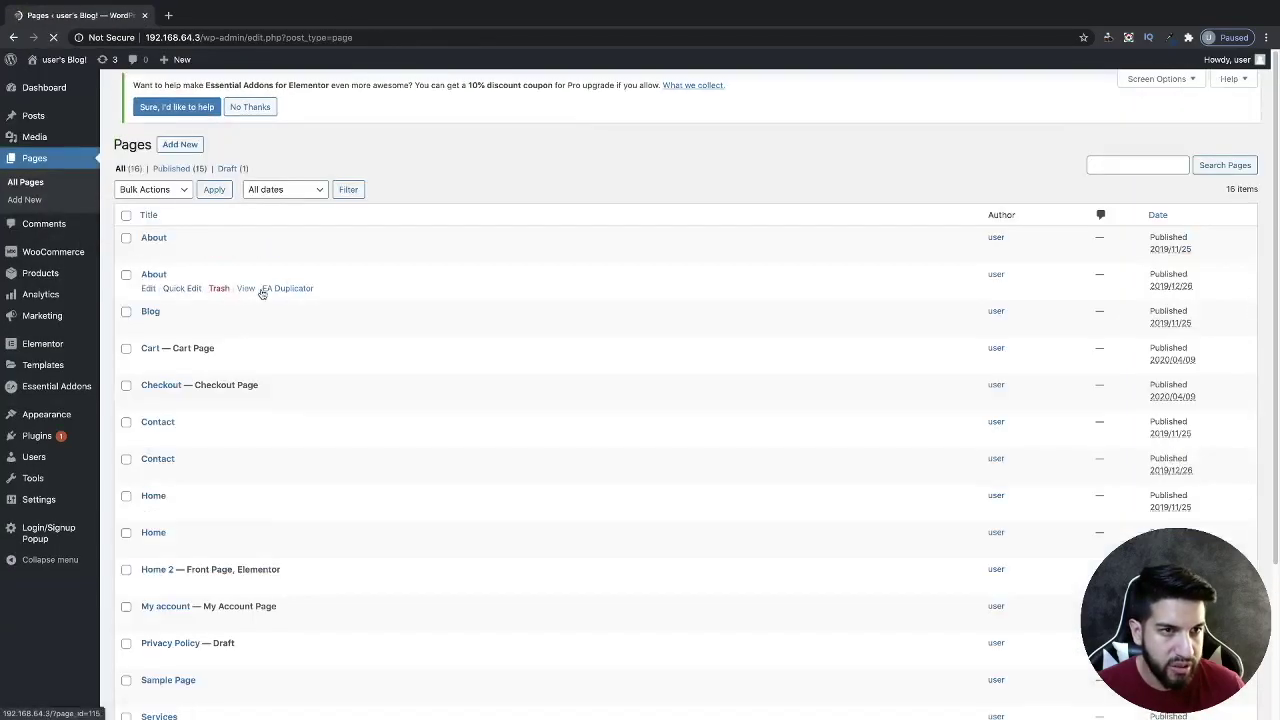
scroll(390, 331, down, 3)
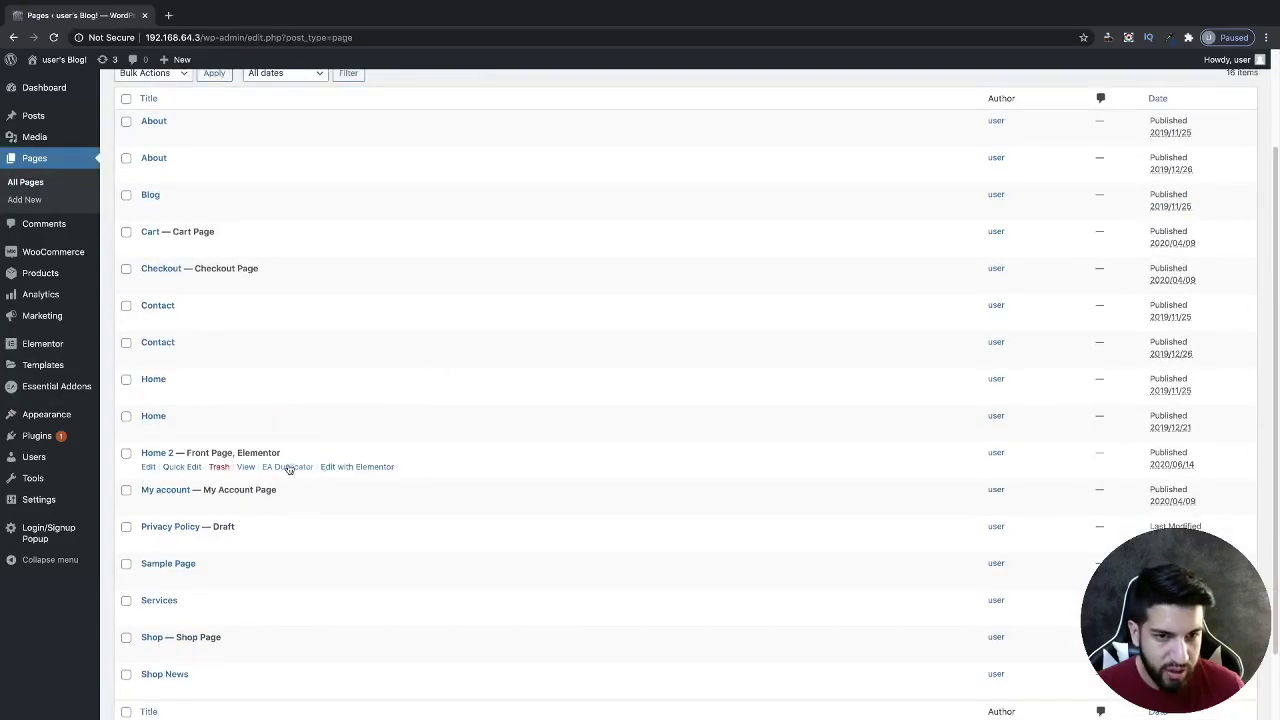
click(357, 467)
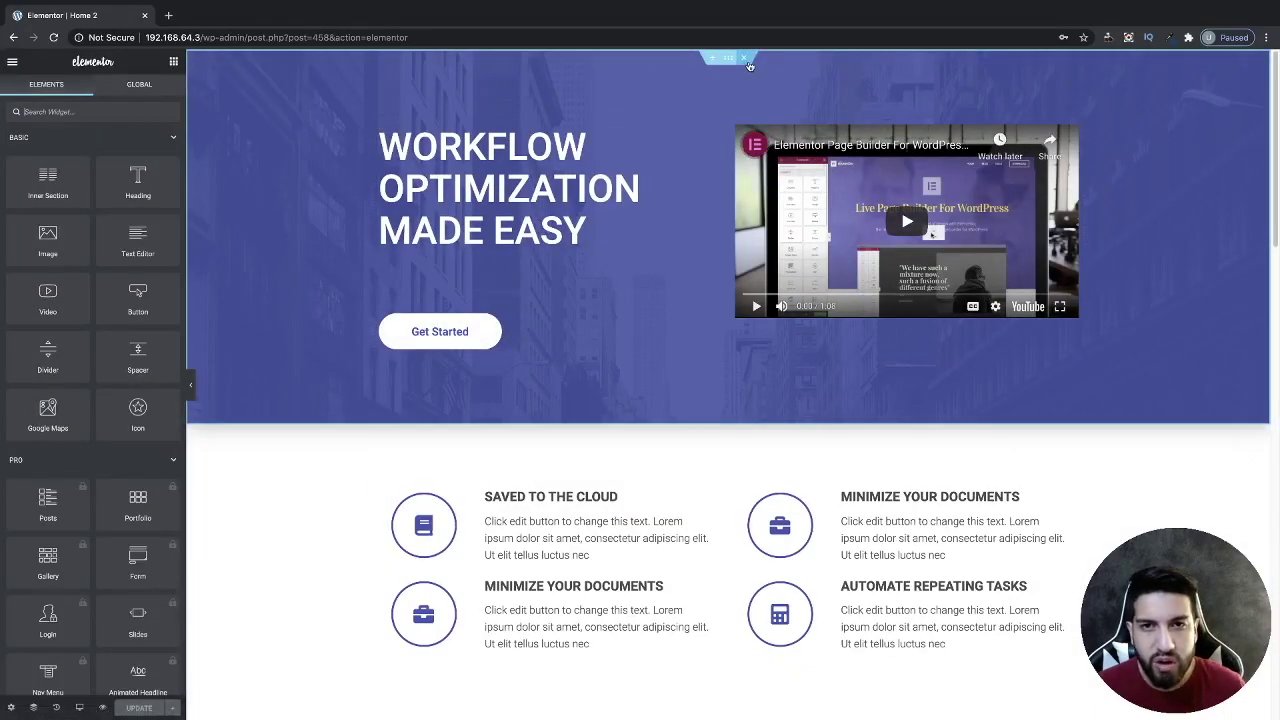
Add a one-column section above the "Workflow Optimization Made Easy" hero, keeping the hero section on the page
click(744, 58)
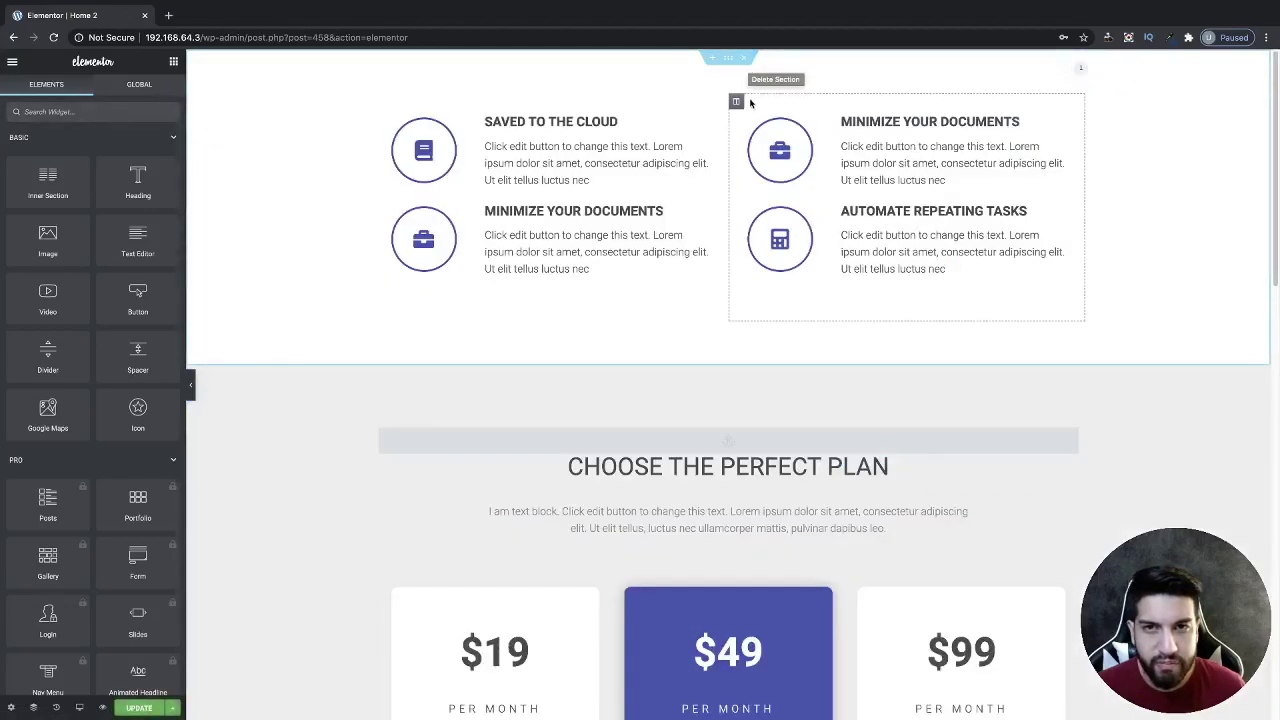
key(ctrl+z)
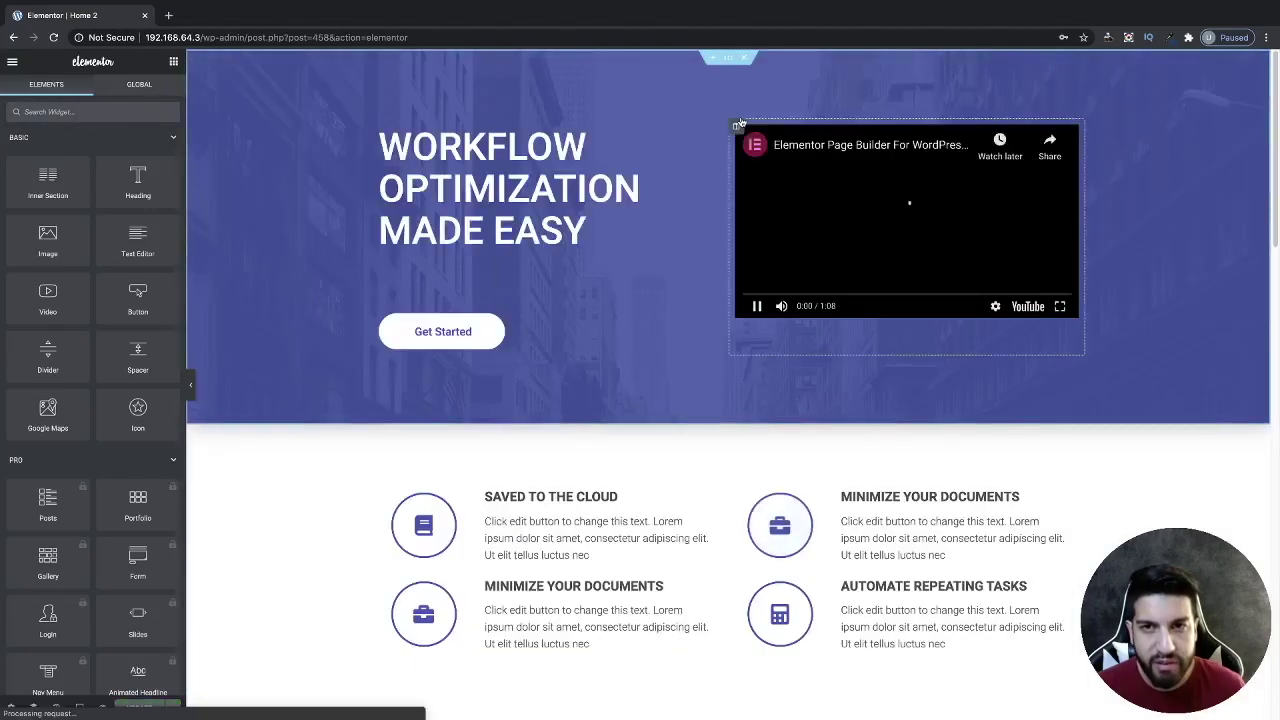
click(716, 59)
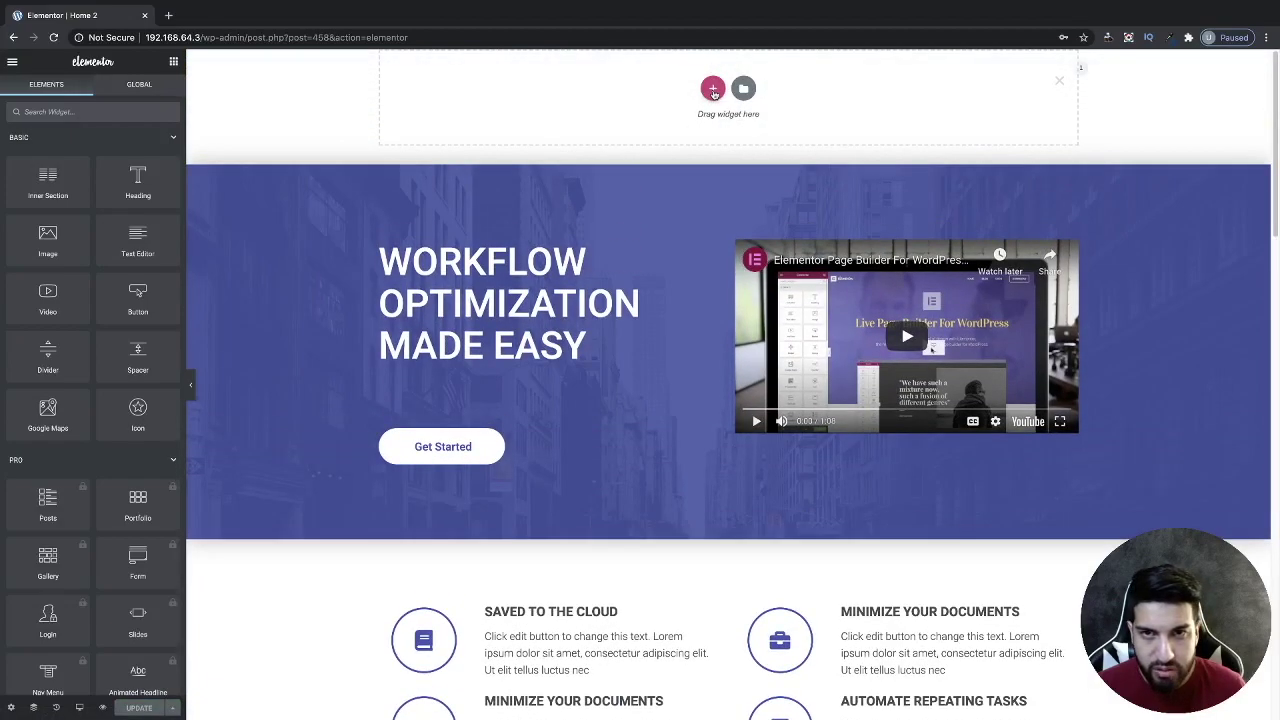
click(713, 92)
click(438, 129)
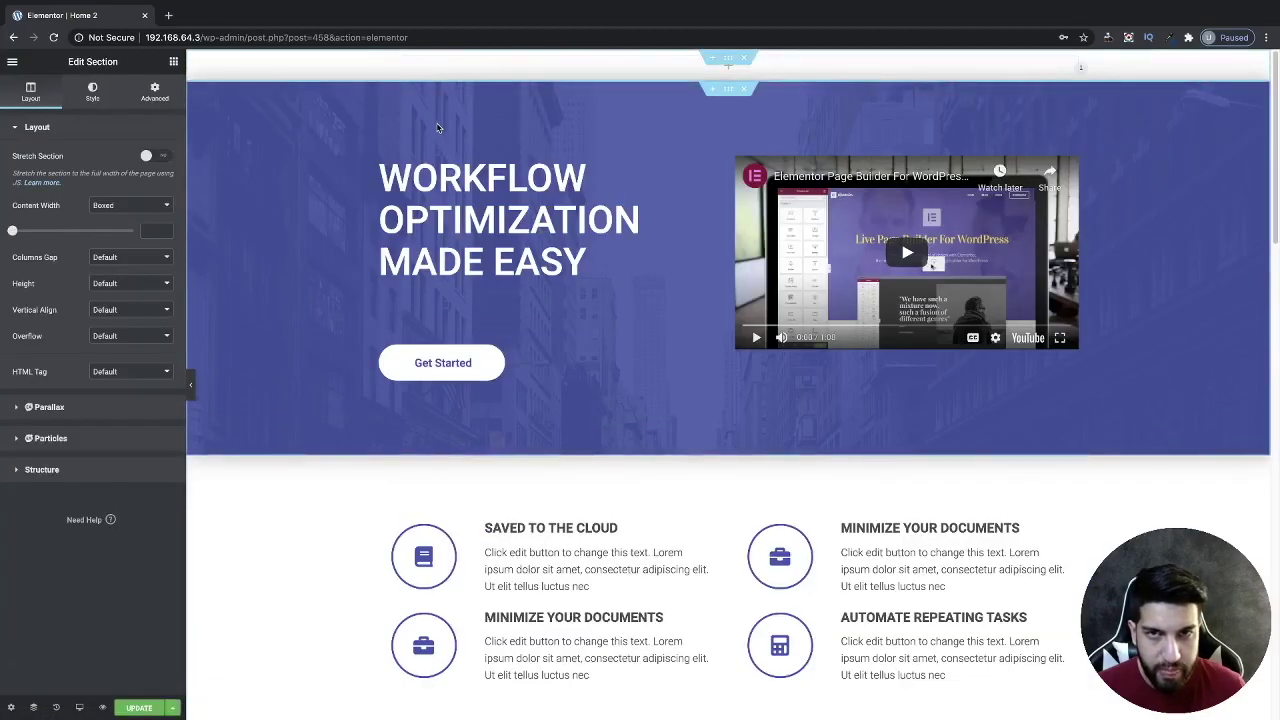
Search the widgets for "sina slider" and place the Sina Content Slider in the new top section
click(173, 62)
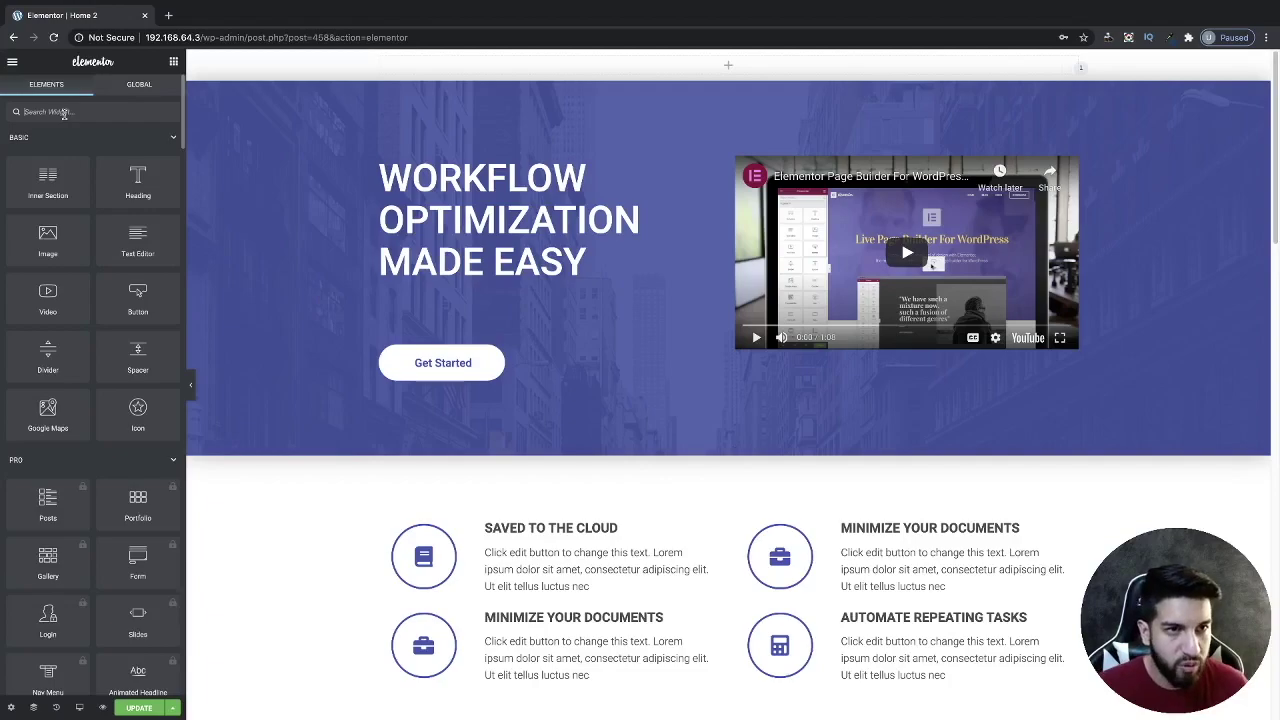
text(sina slider)
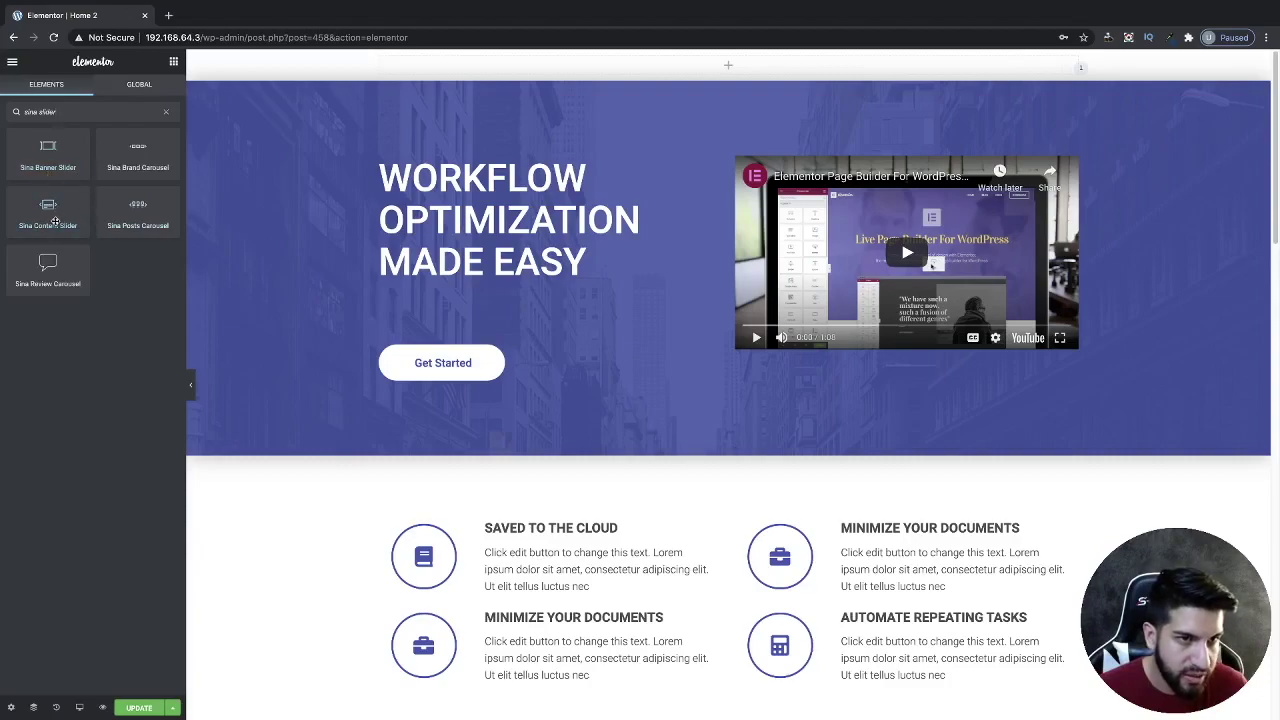
drag(48, 215, 532, 72)
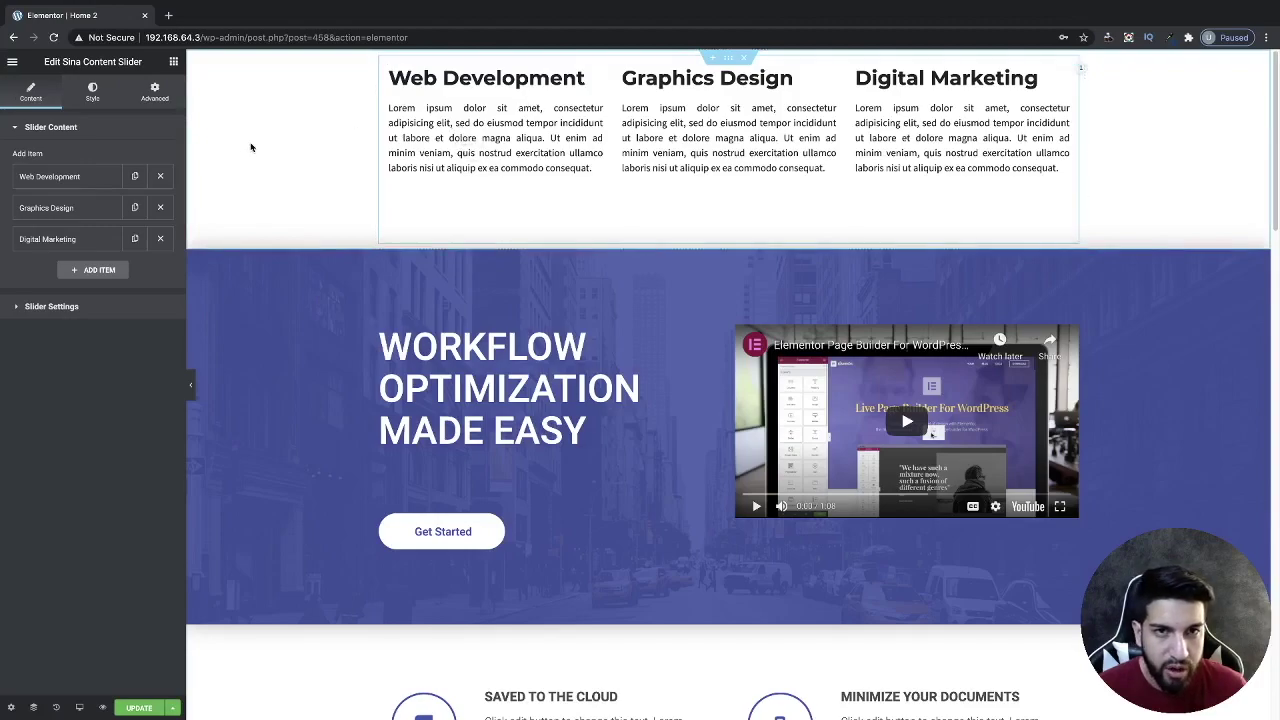
Set the slider section's content width to Full Width and its columns gap to No Gap
right_click(266, 123)
click(290, 134)
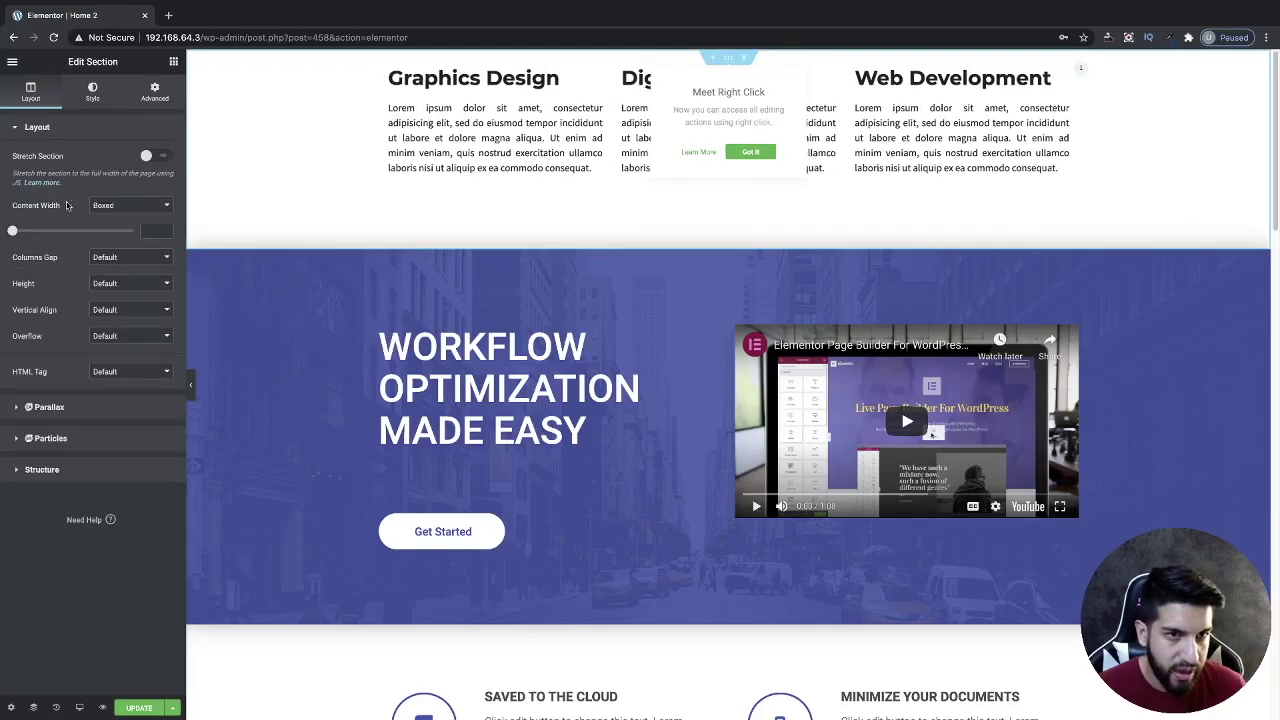
click(103, 207)
click(110, 214)
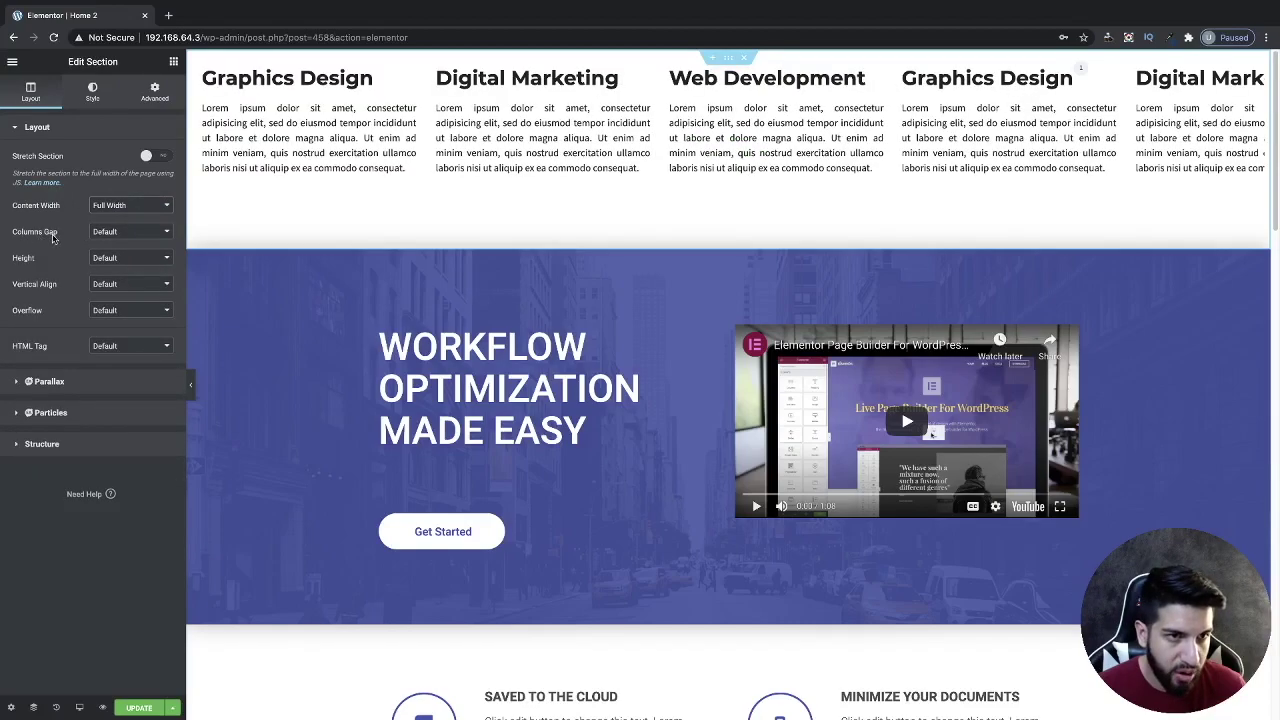
click(110, 231)
click(103, 240)
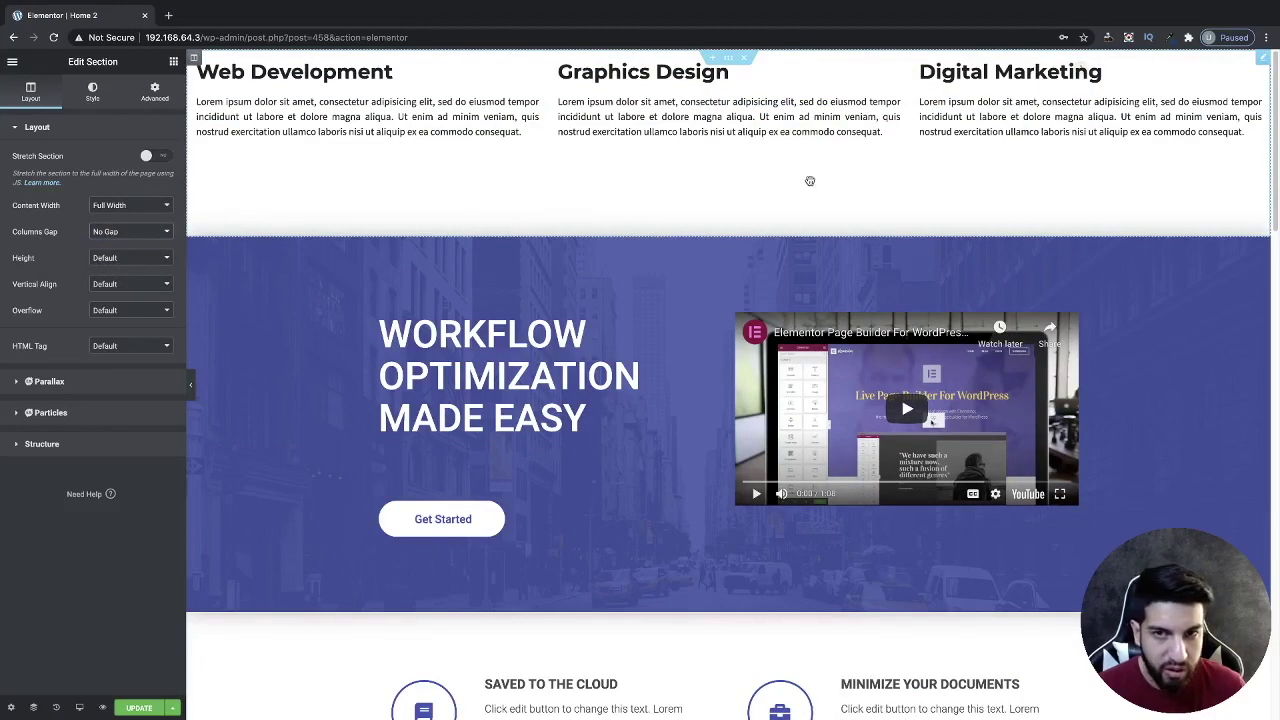
Set the Sina Content Slider to show 1 item at a time and turn off its dots
click(726, 179)
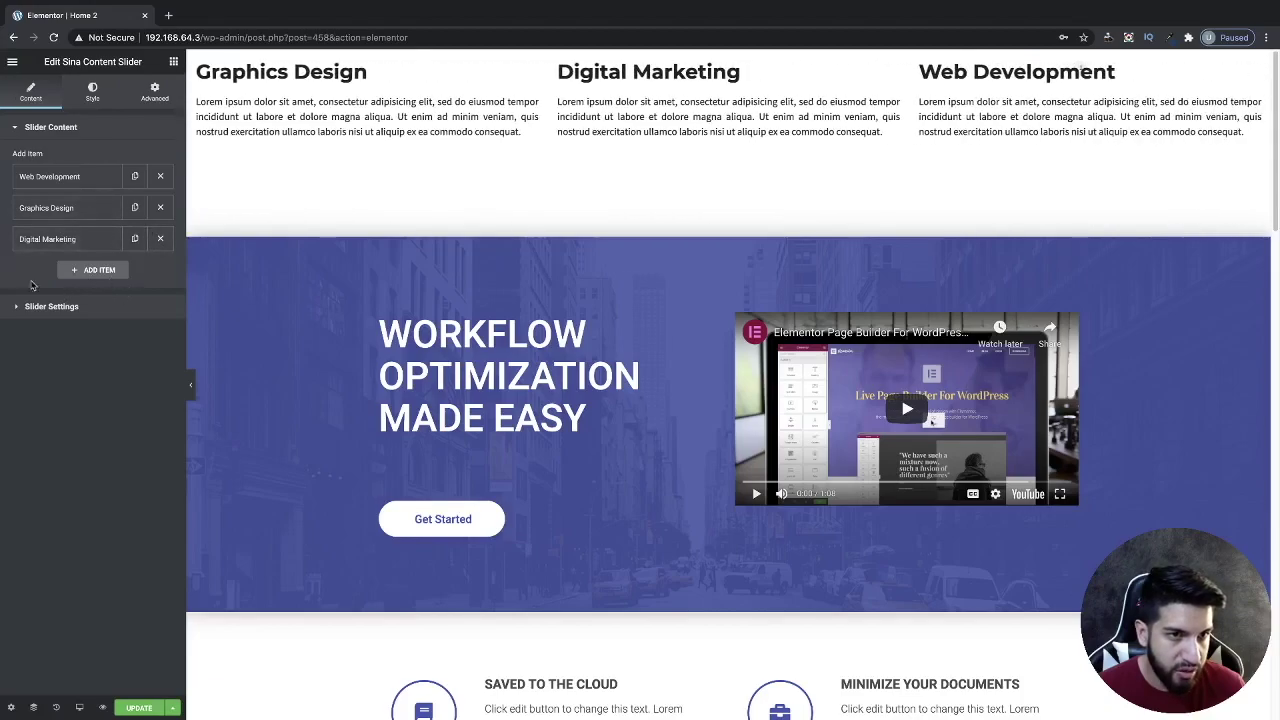
click(55, 309)
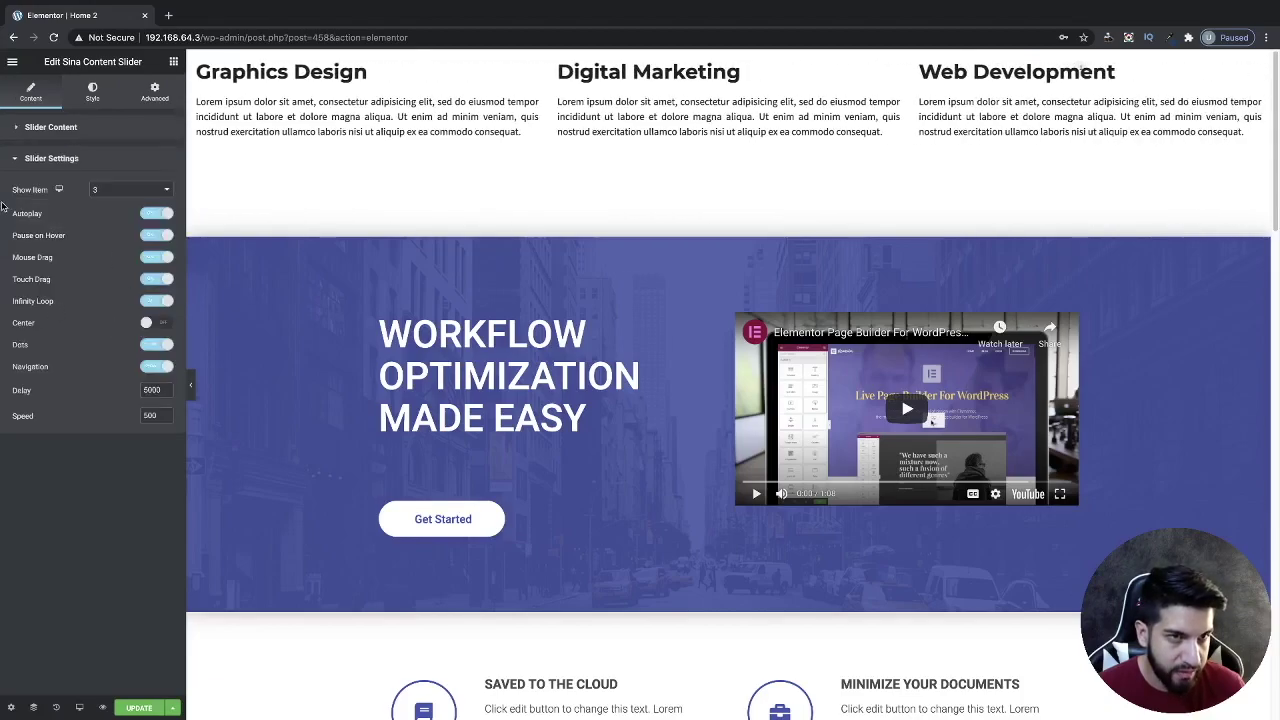
click(100, 194)
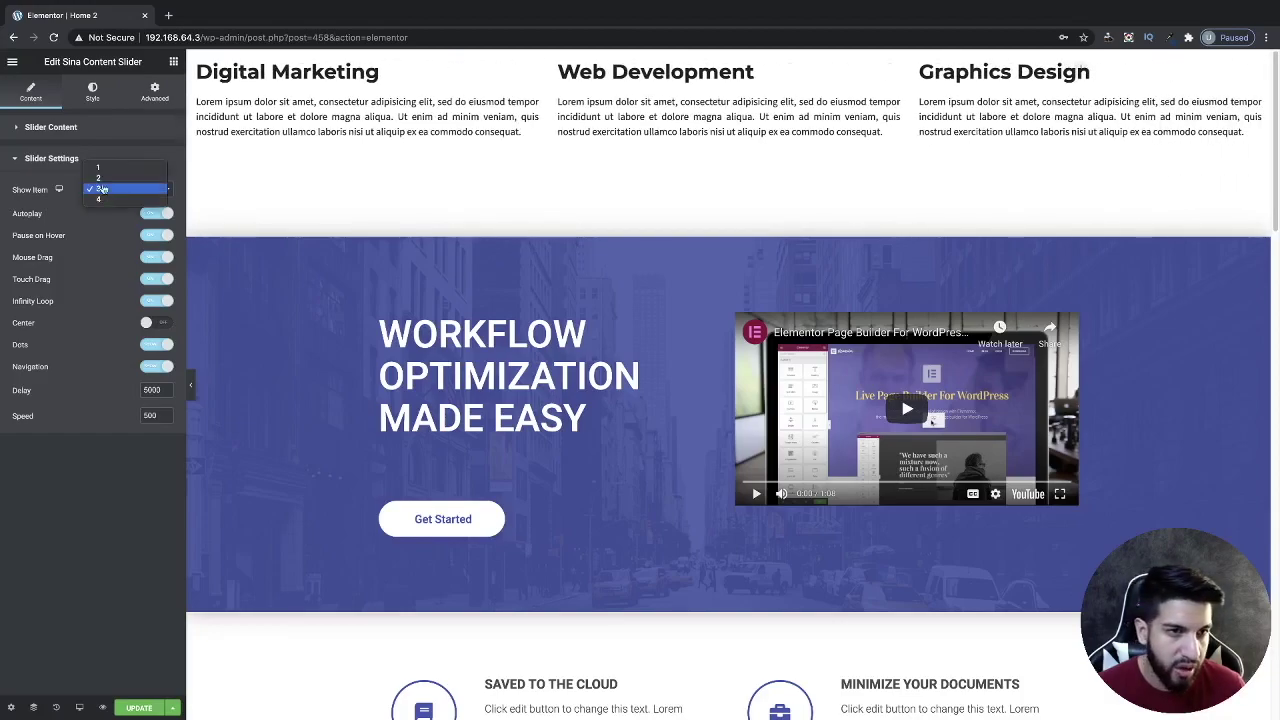
click(106, 174)
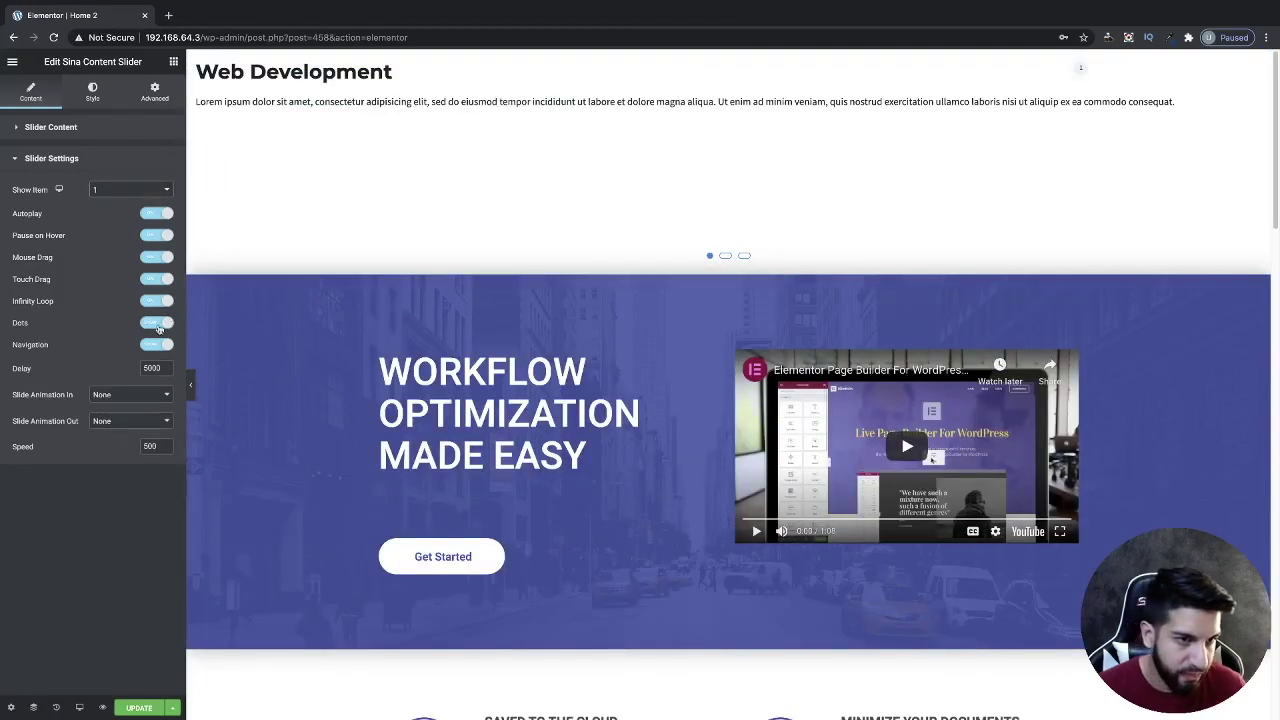
click(158, 324)
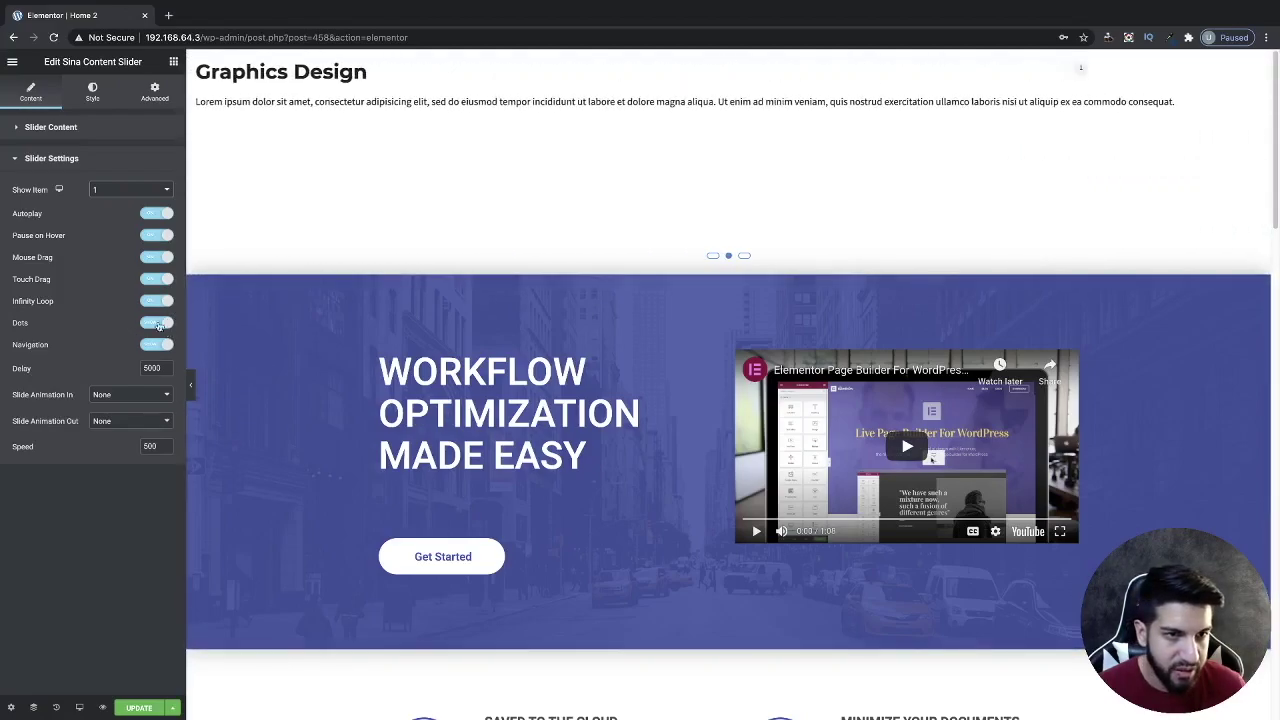
click(156, 326)
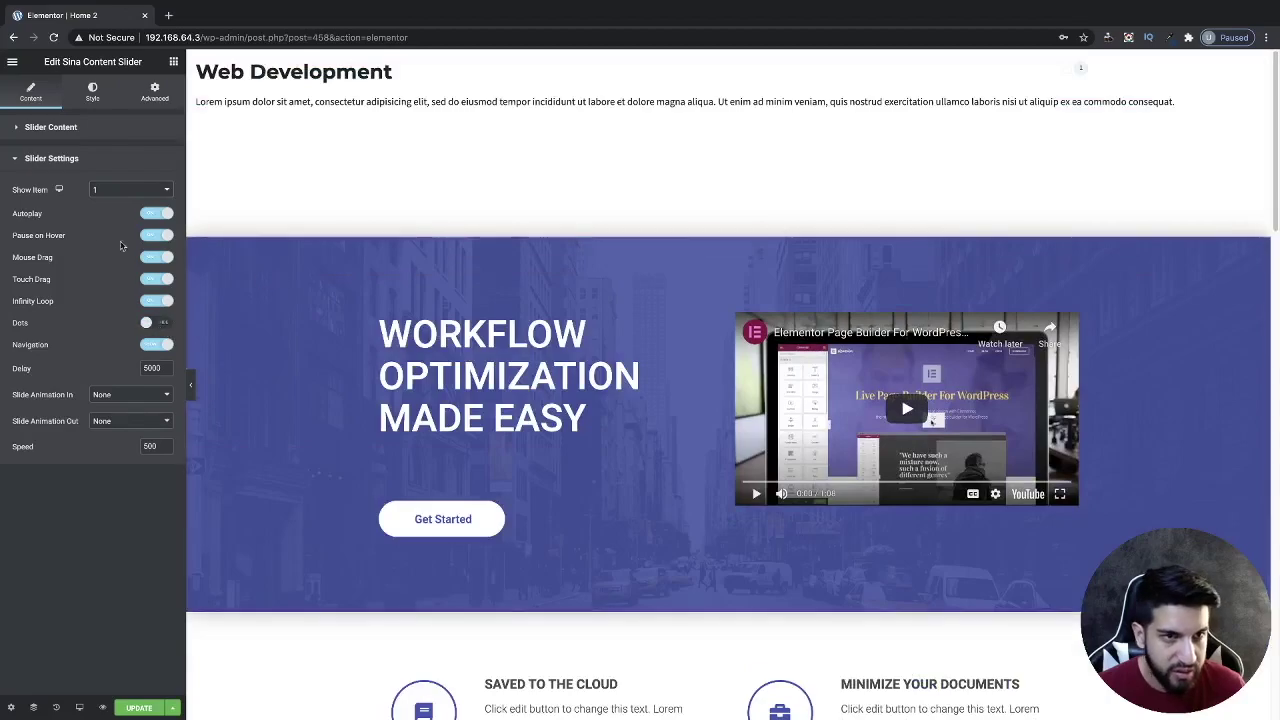
Remove the Digital Marketing item and make the Web Development item use the saved template Slide 1
click(74, 128)
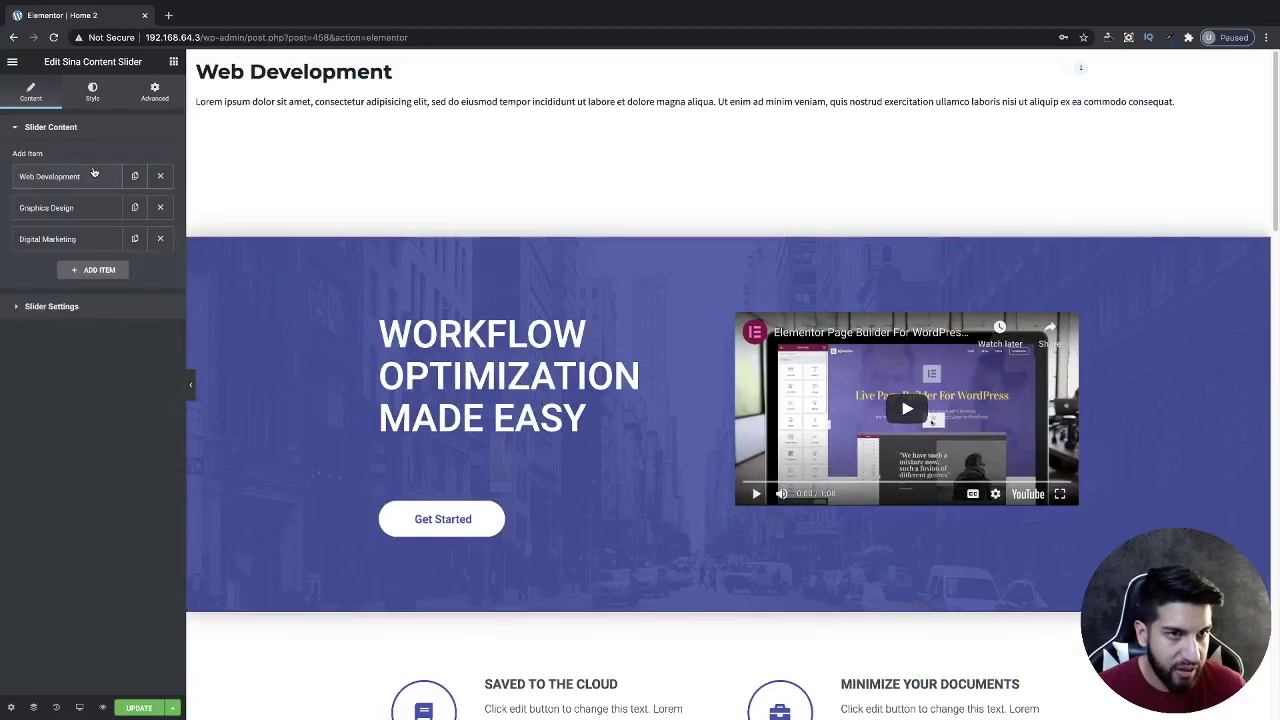
click(160, 240)
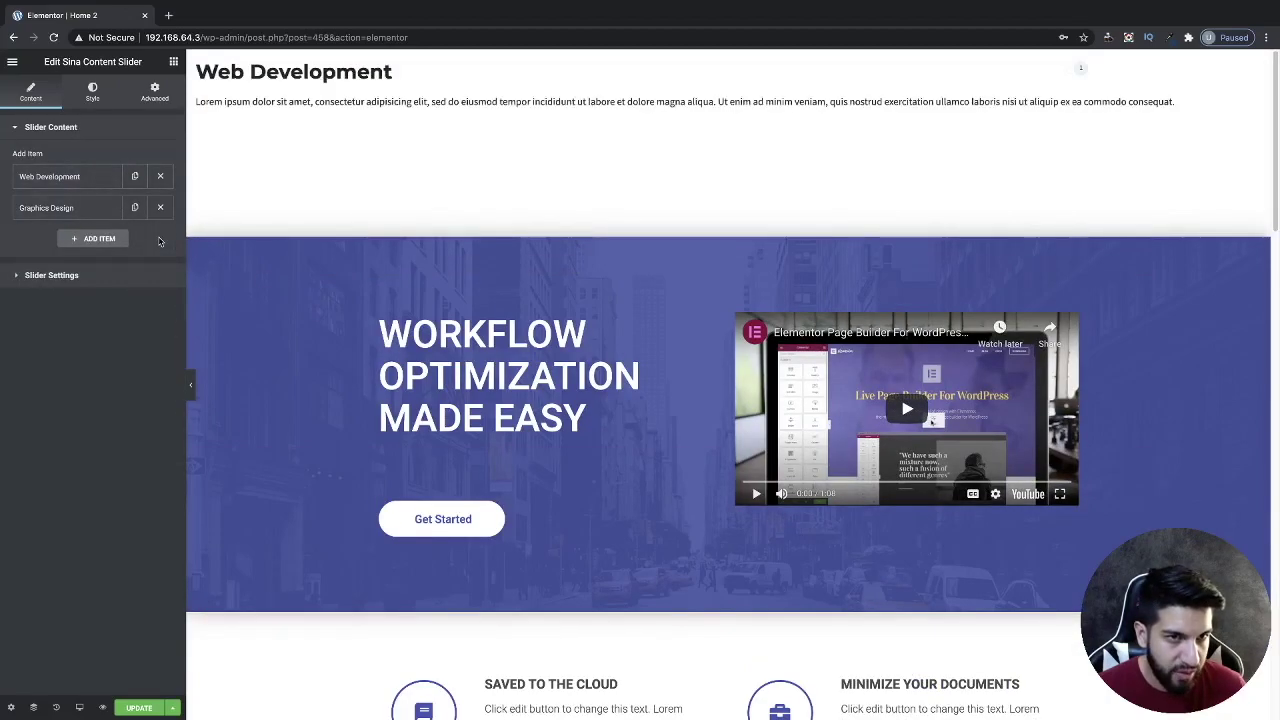
click(75, 180)
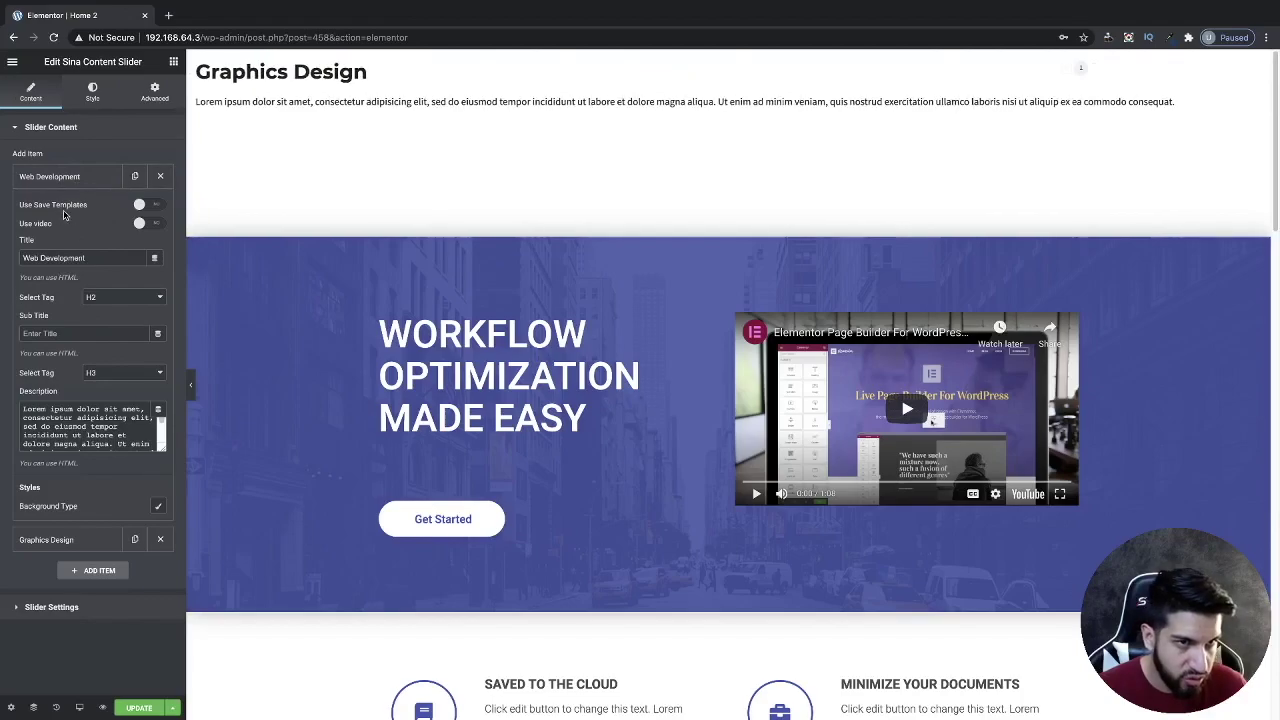
click(145, 207)
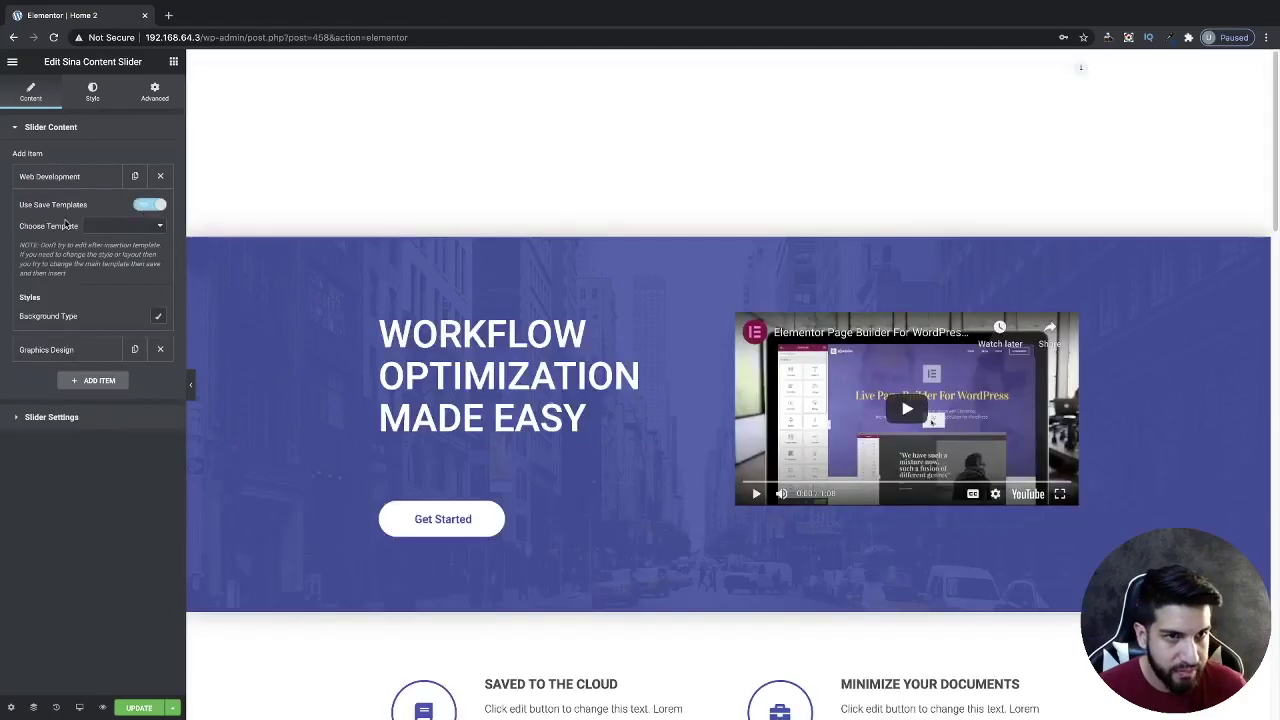
click(100, 229)
click(101, 236)
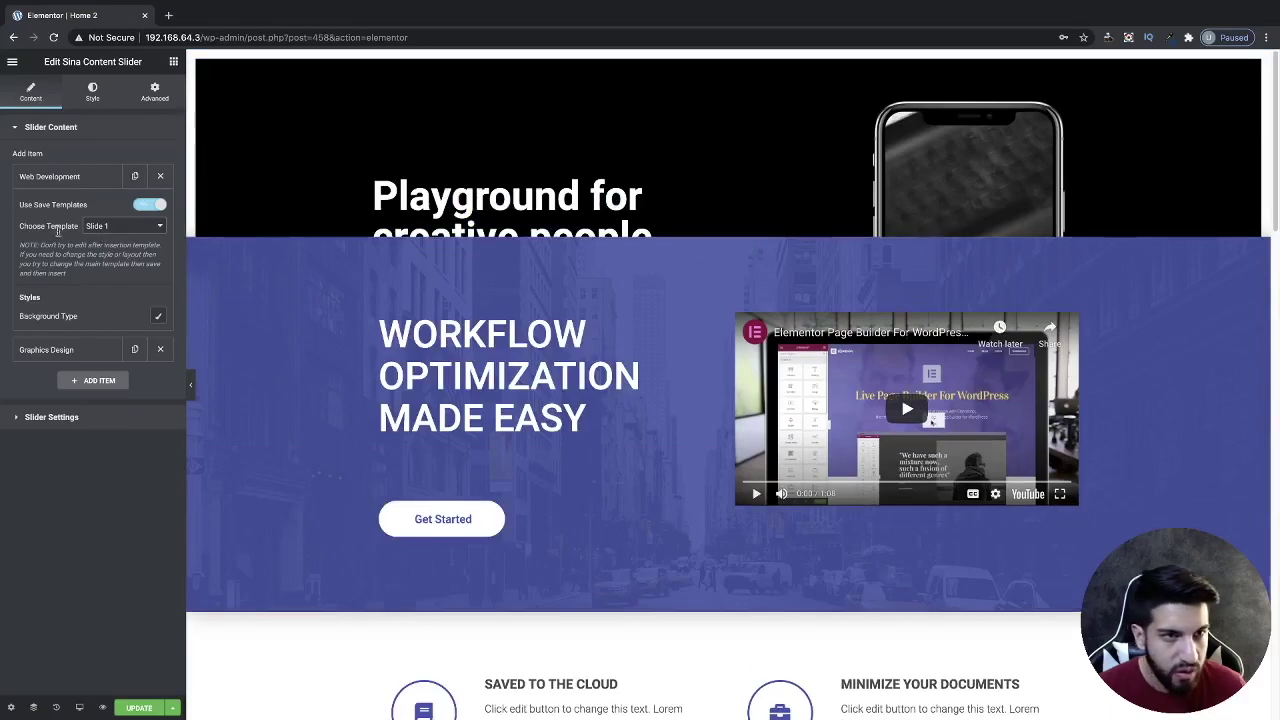
Make the Graphics Design item use the saved template Slide 2
click(66, 181)
click(86, 209)
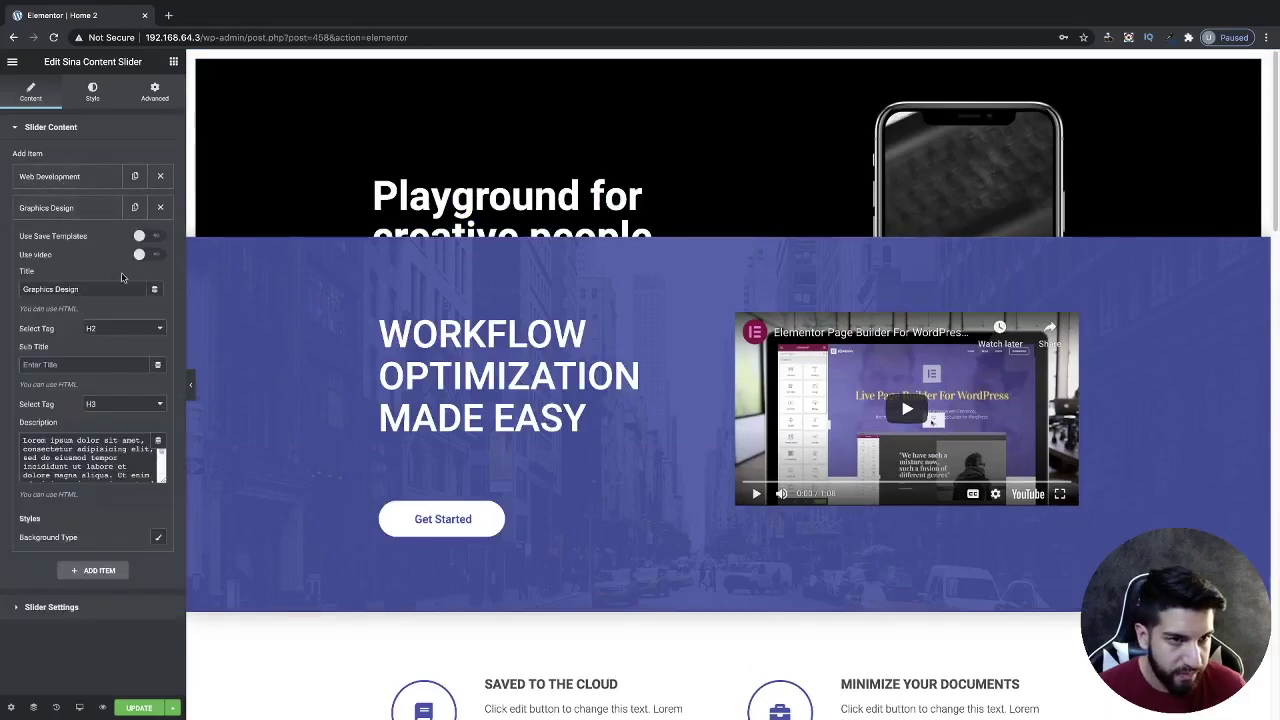
click(139, 235)
click(110, 257)
click(102, 277)
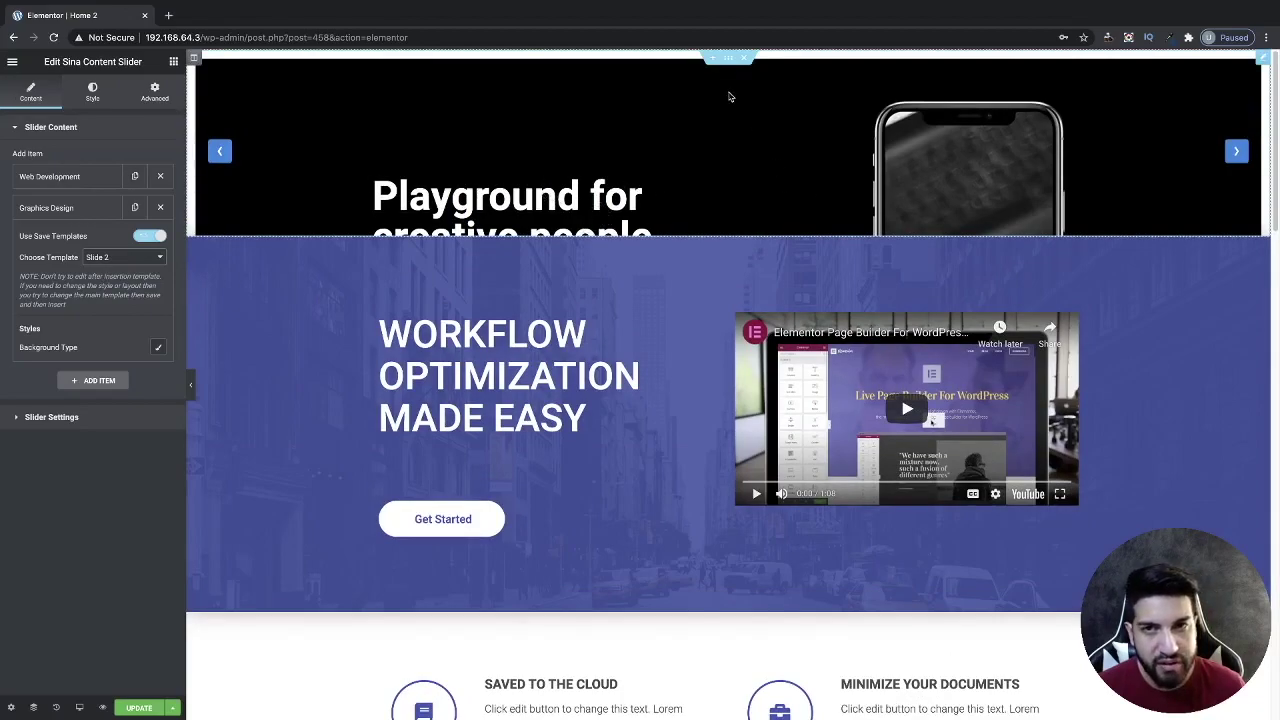
Set the slider box padding to 0 on all sides and its height to about 749 px
click(93, 97)
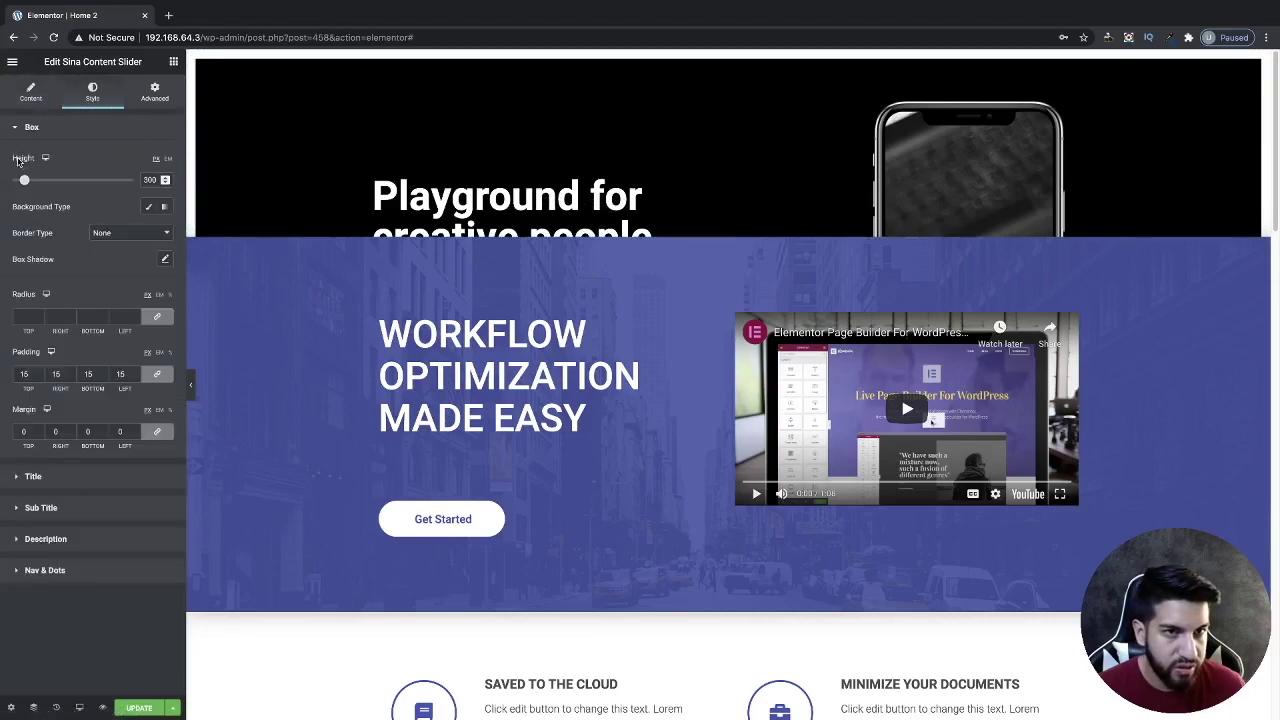
mouse_move(24, 180)
mouse_down()
mouse_move(67, 180)
mouse_move(47, 180)
mouse_up()
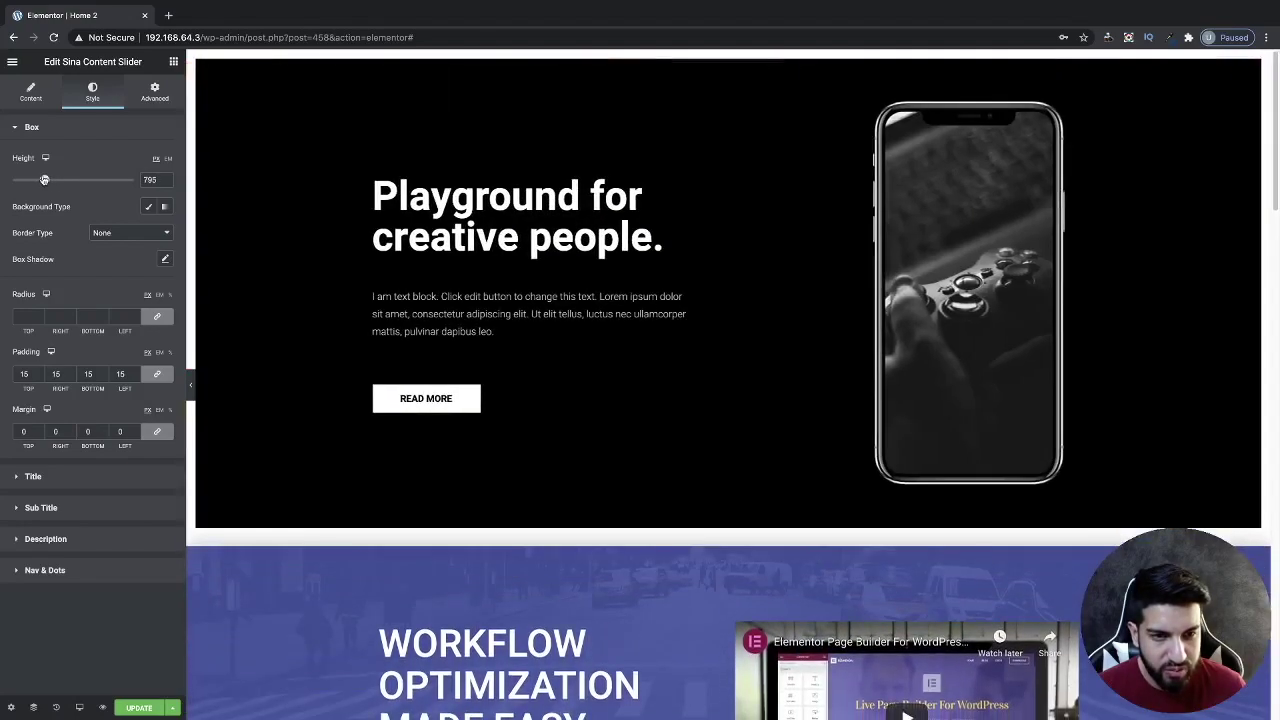
drag(47, 180, 43, 179)
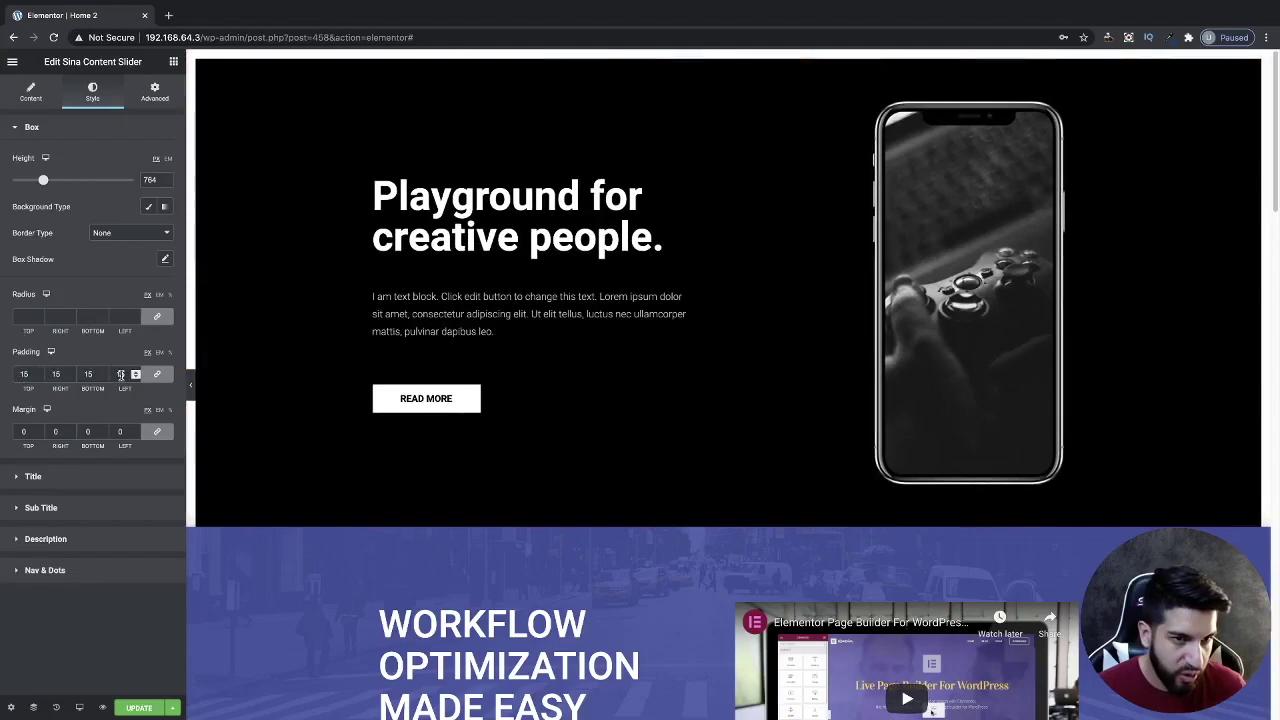
drag(124, 375, 106, 375)
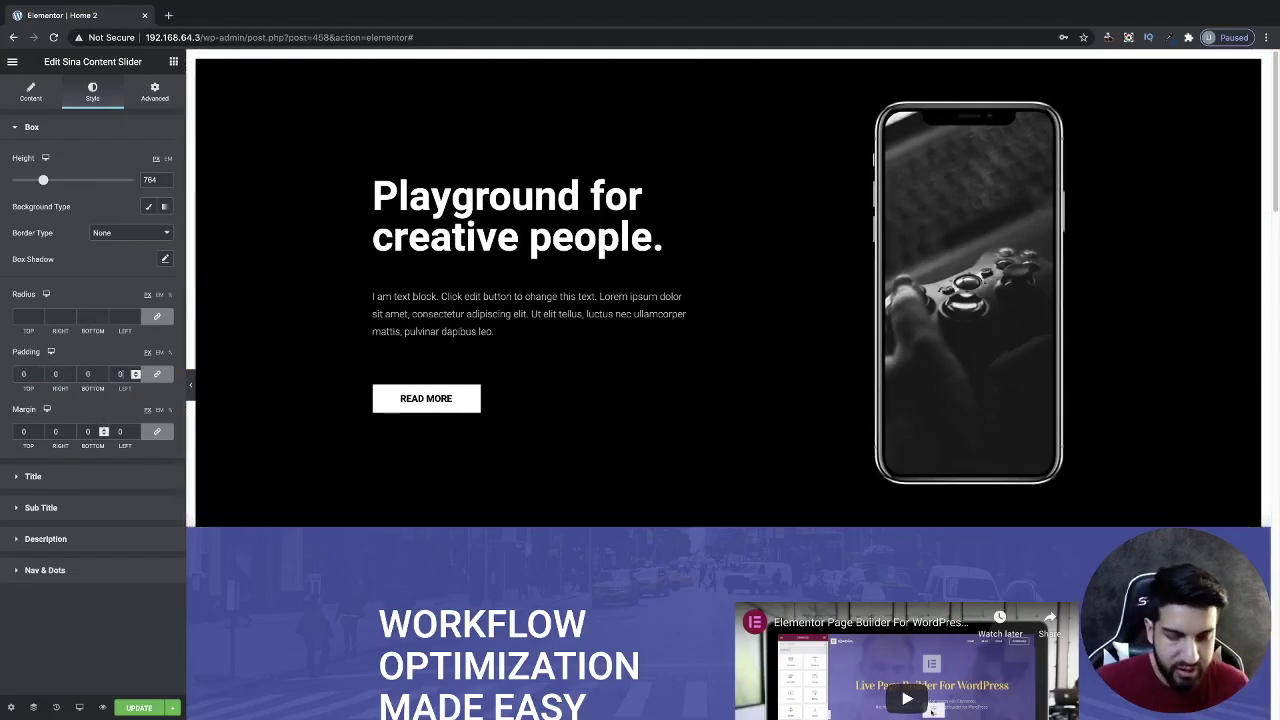
text(0)
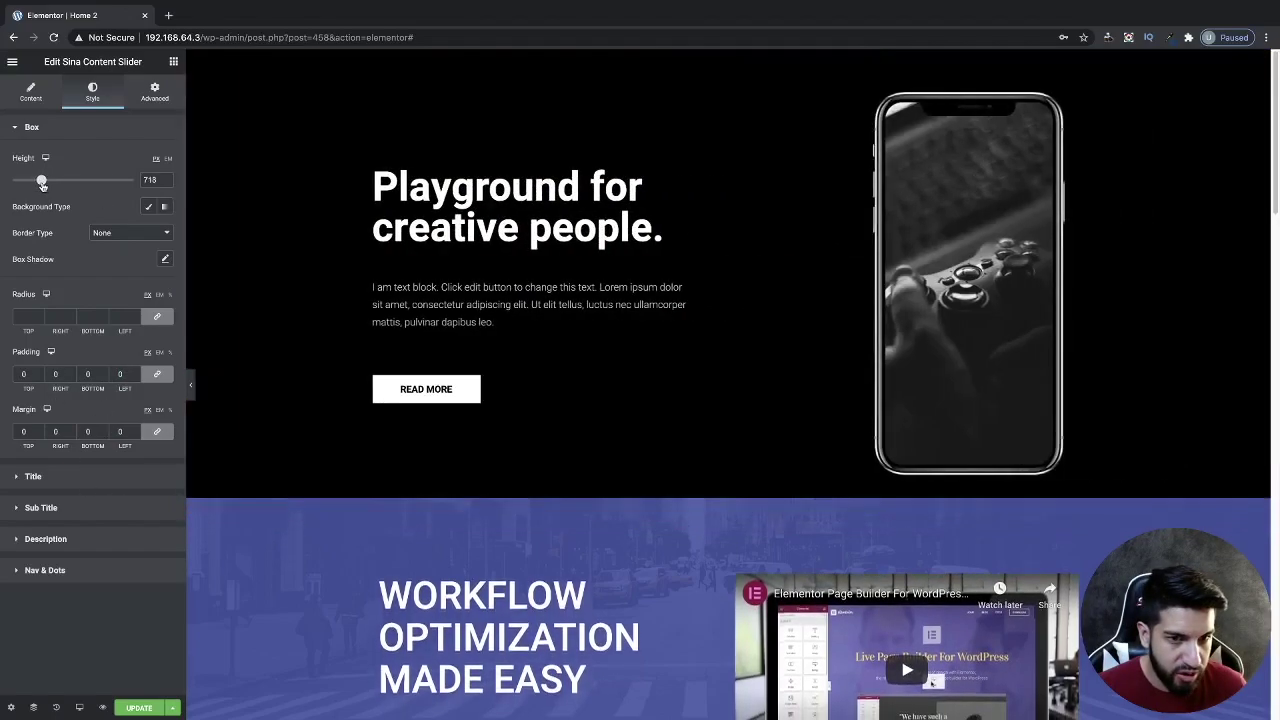
drag(43, 184, 42, 183)
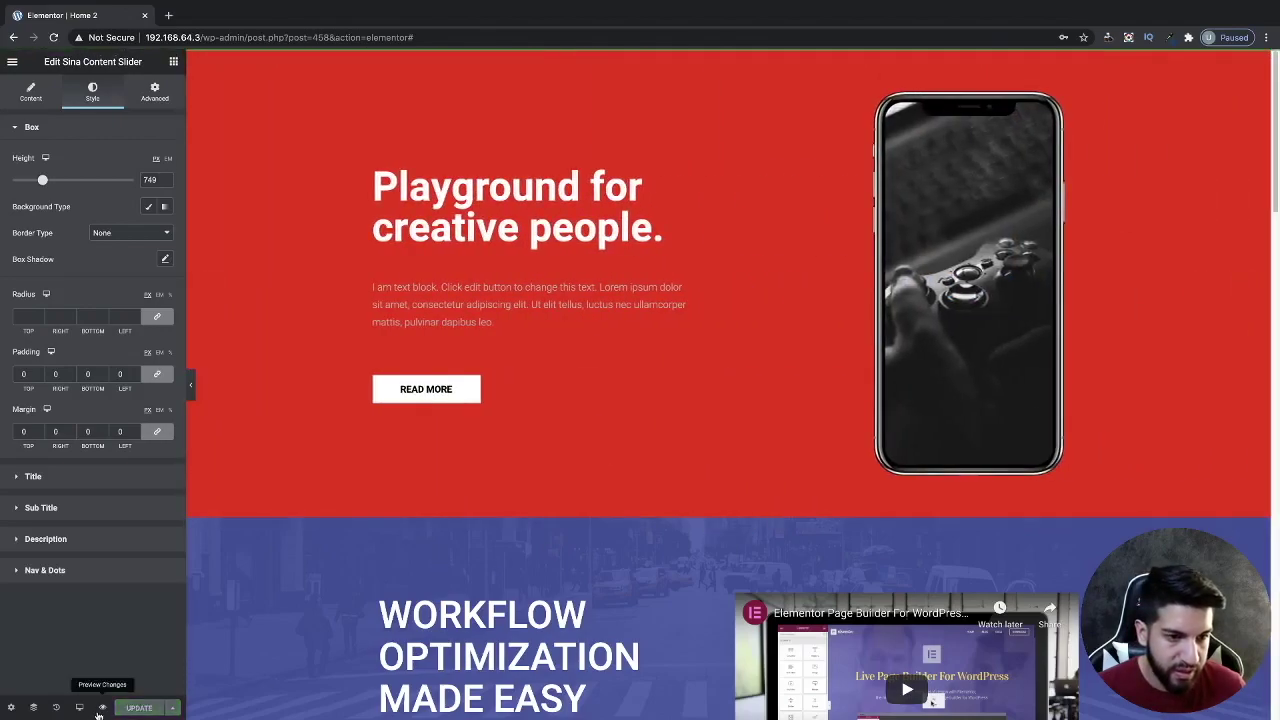
Preview the page in a new tab, advance the slider to check its slides, and return to the editor
click(101, 707)
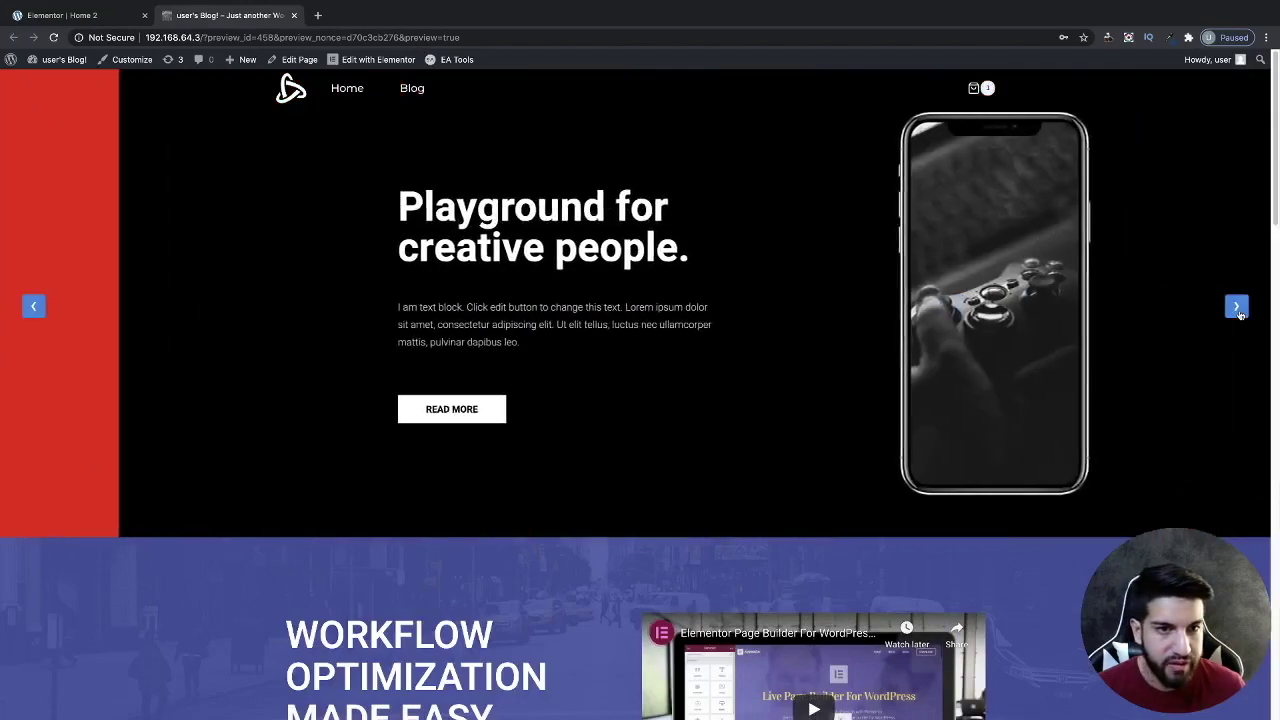
click(1239, 313)
click(73, 16)
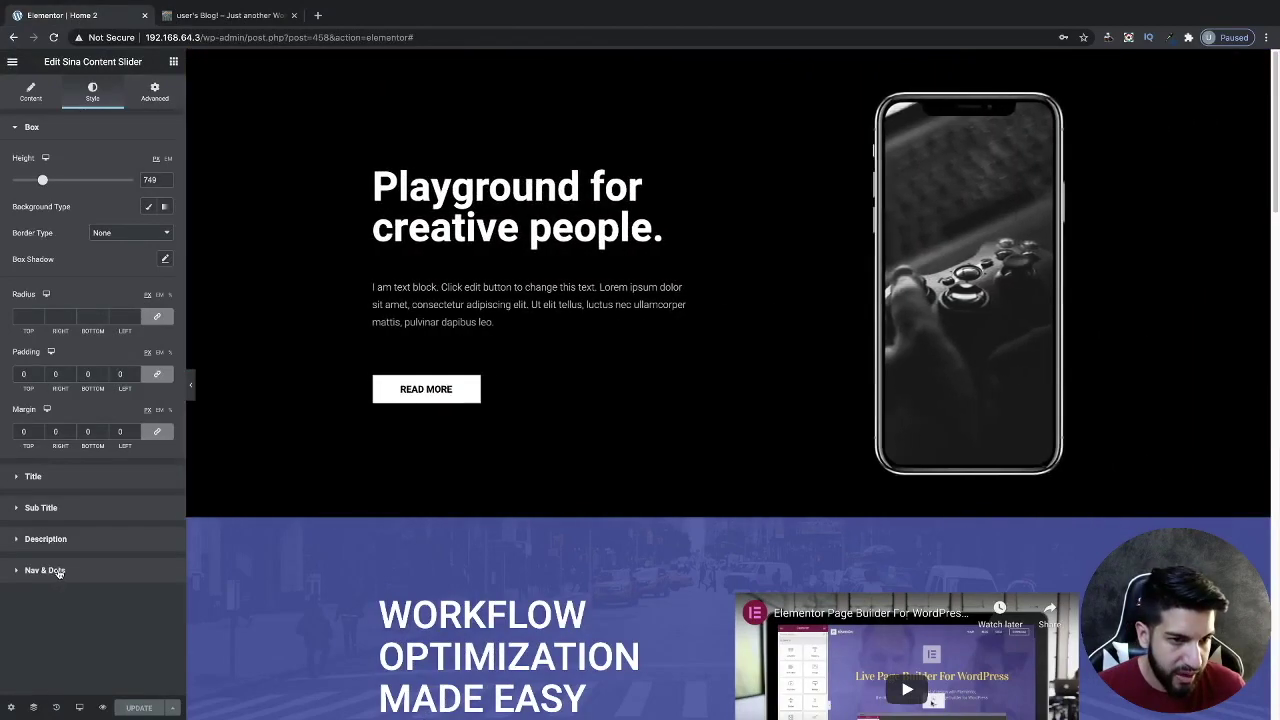
Set the background color of the slider's navigation arrows to white in the normal state
click(58, 570)
scroll(60, 480, down, 1)
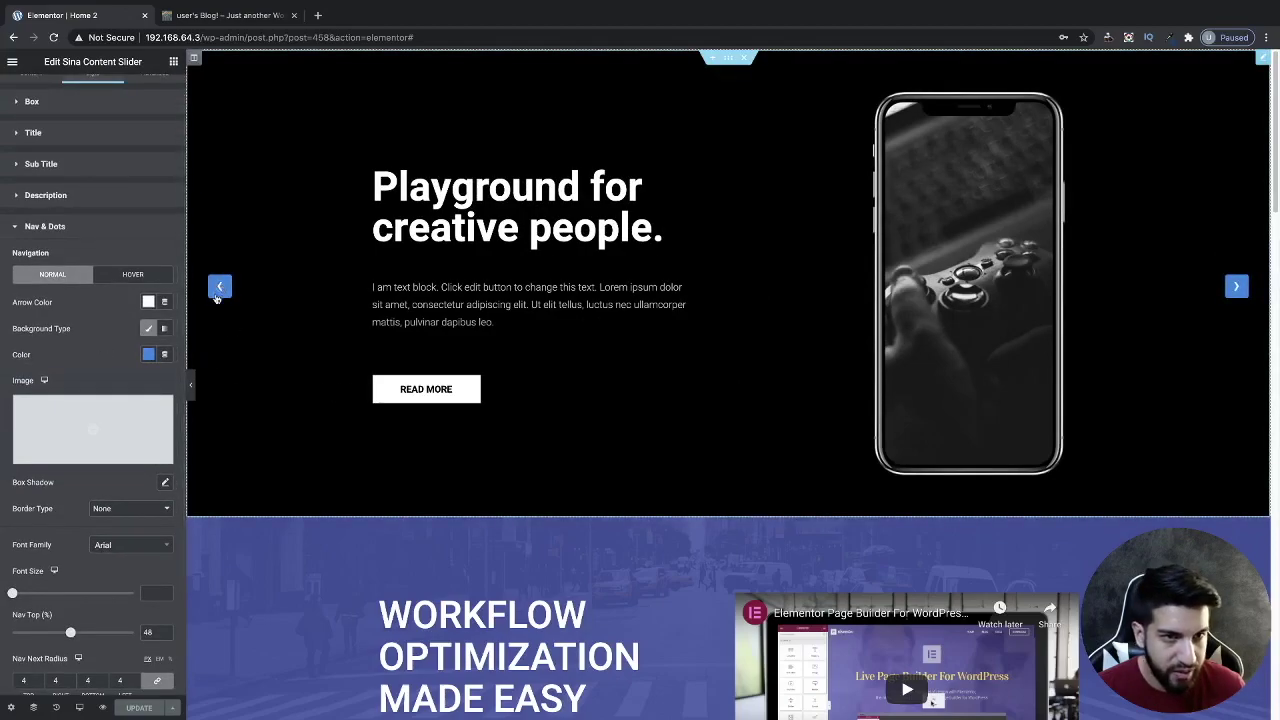
click(148, 355)
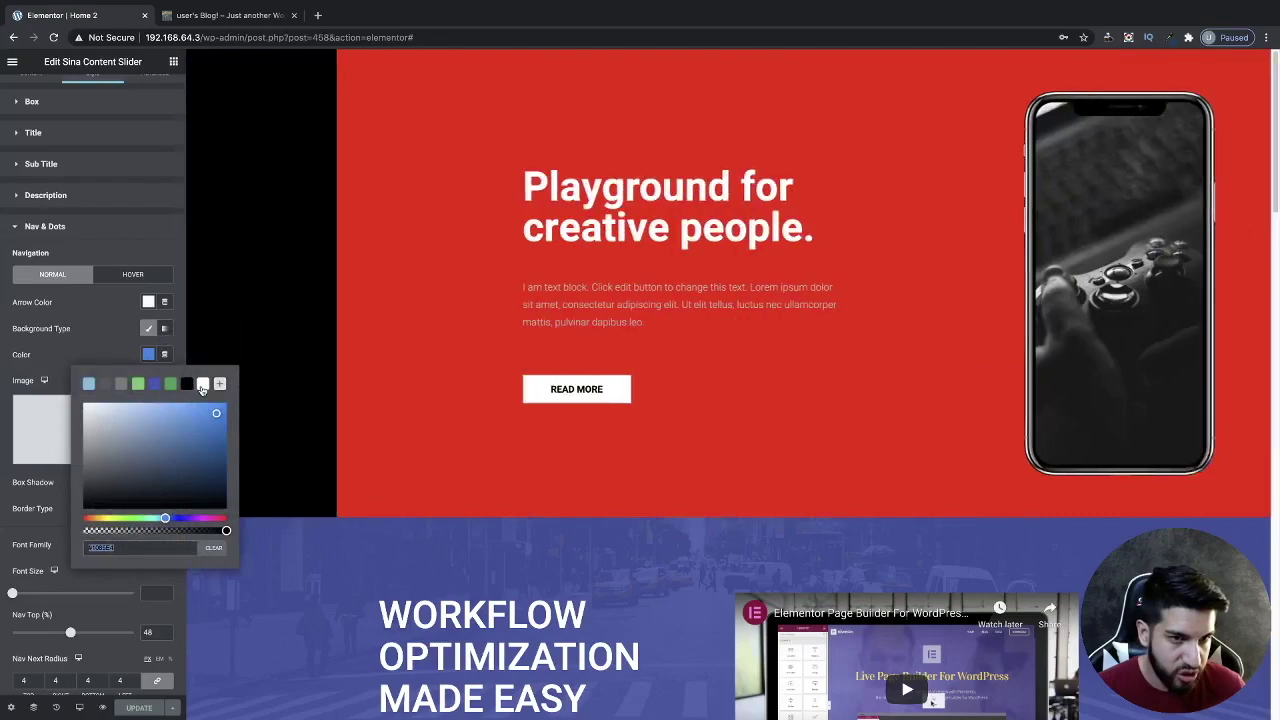
click(203, 385)
click(262, 380)
Set the navigation arrow color to black
click(148, 302)
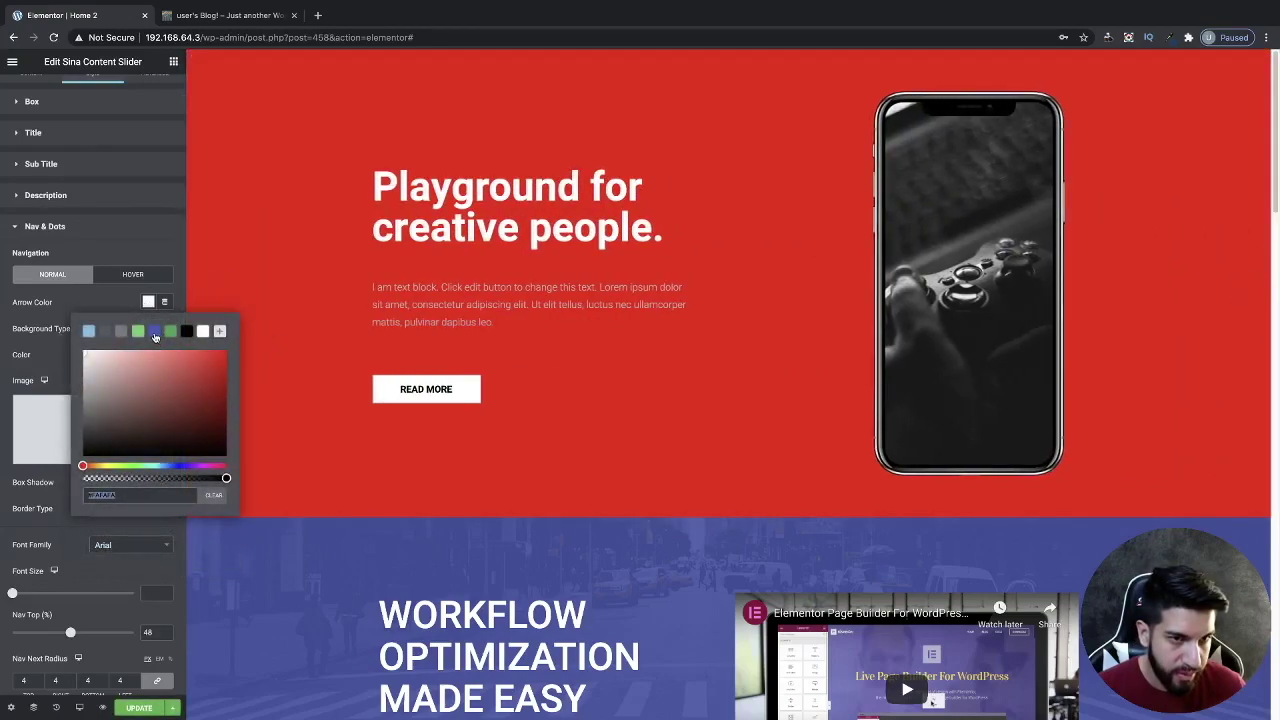
click(155, 333)
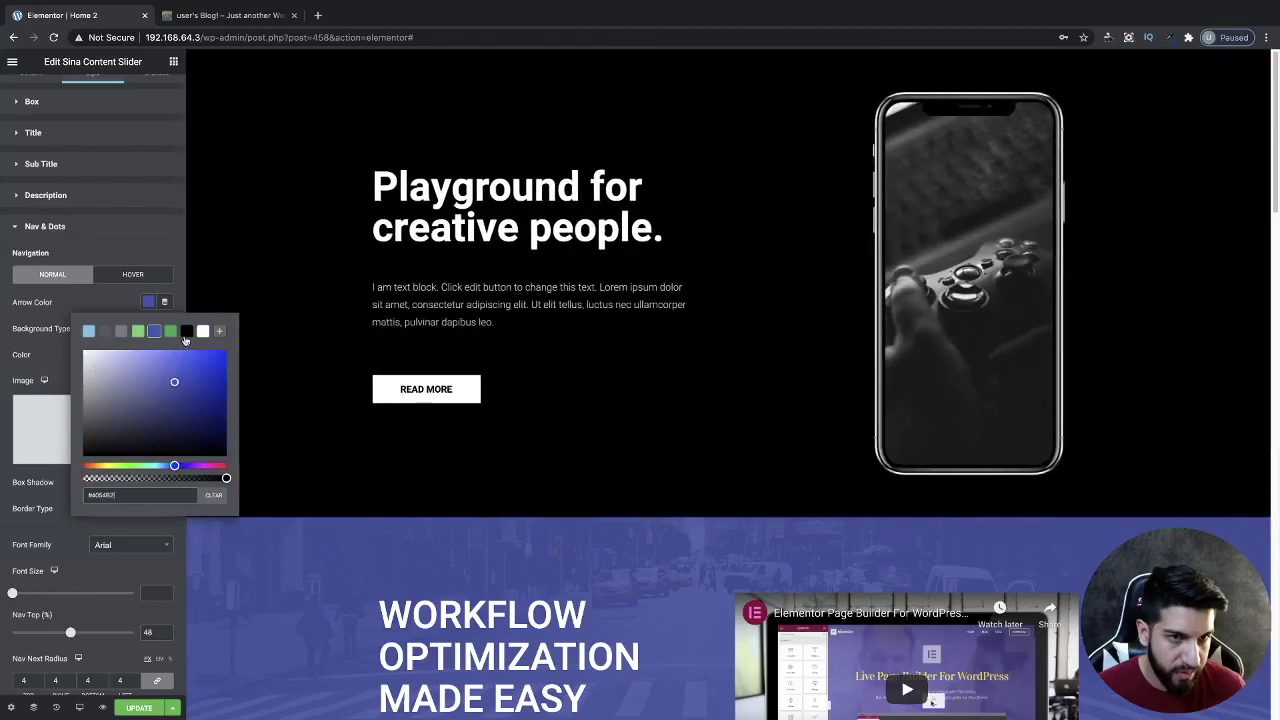
click(186, 331)
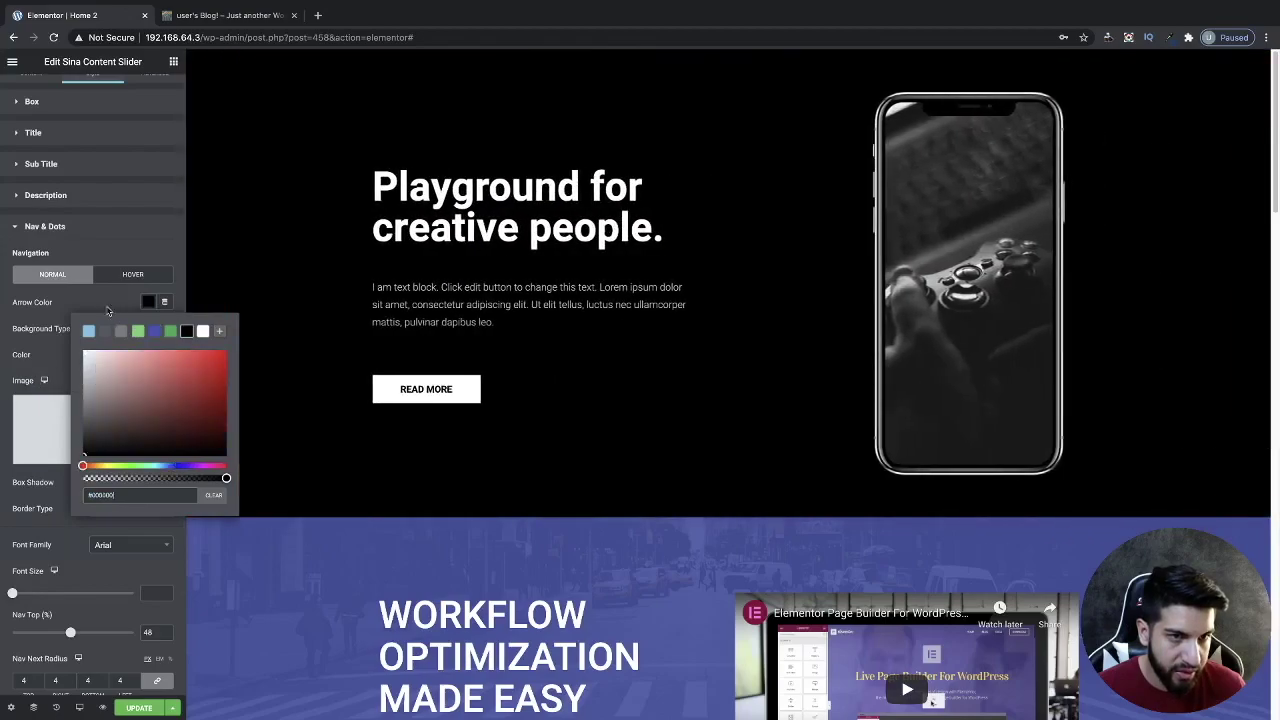
click(110, 311)
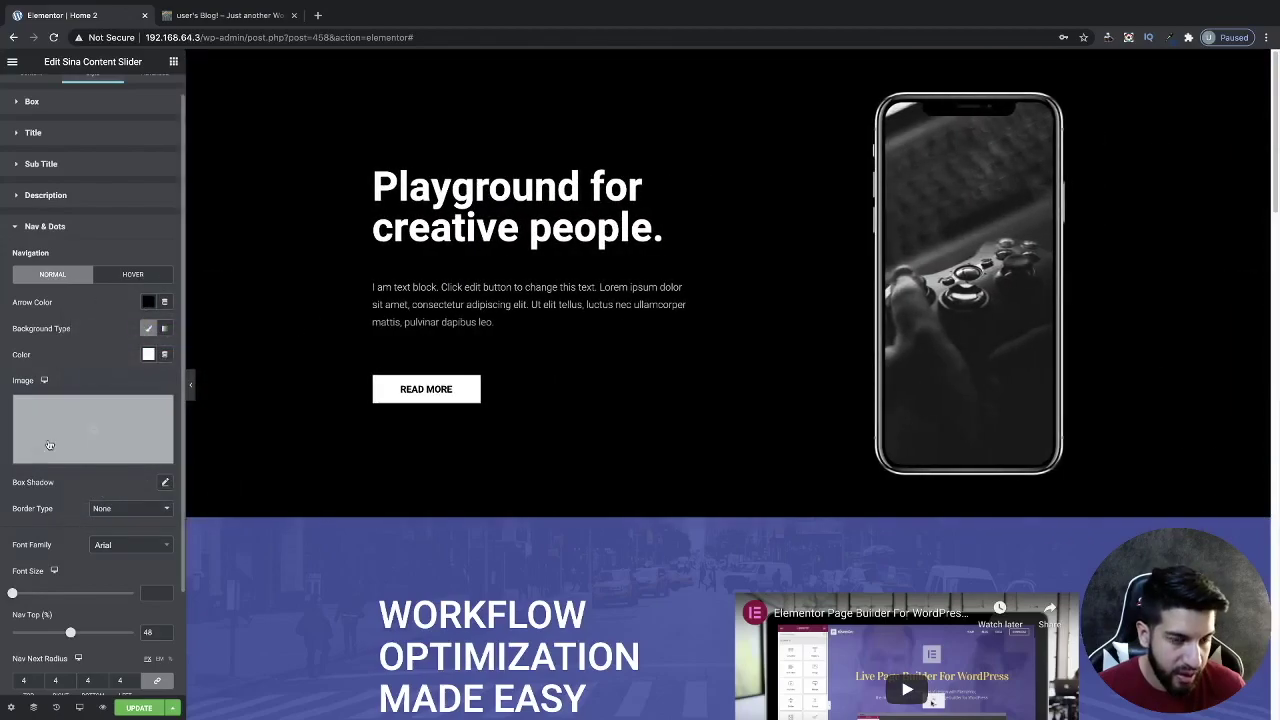
Set the Nav Next and Nav Prev radius to 50 on all corners and test the arrows by switching slides
mouse_move(229, 331)
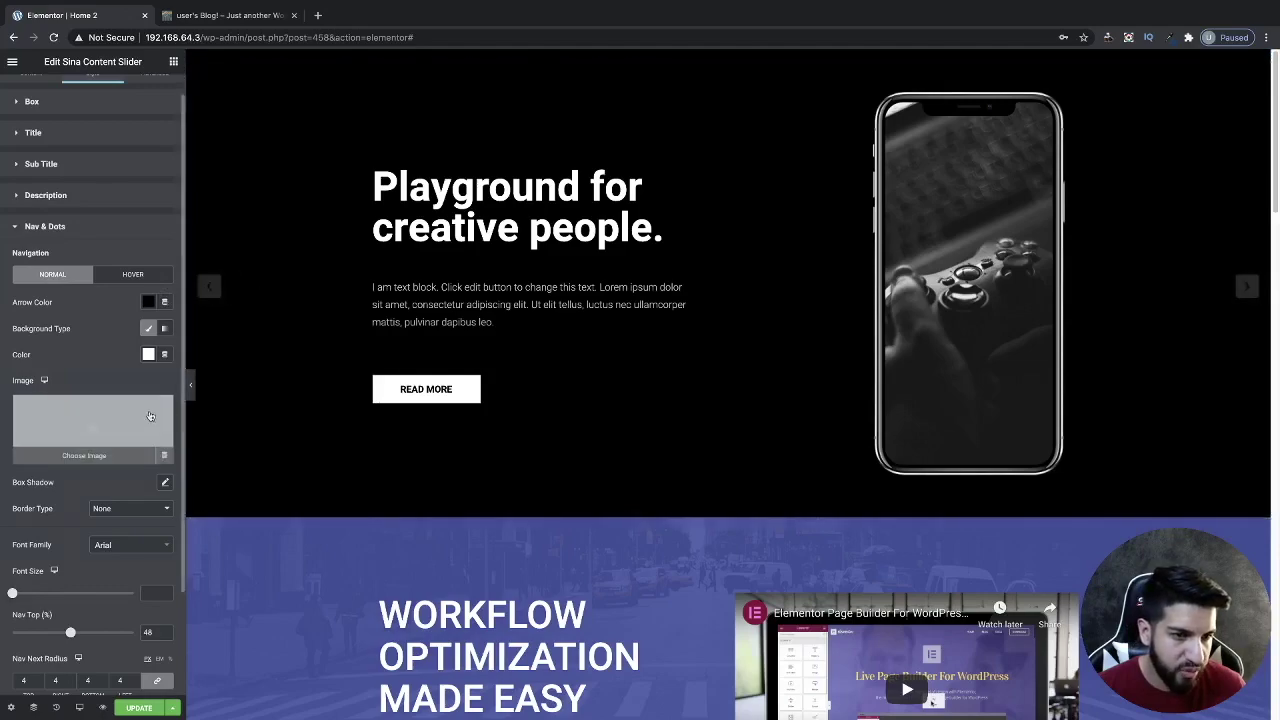
scroll(75, 490, down, 2)
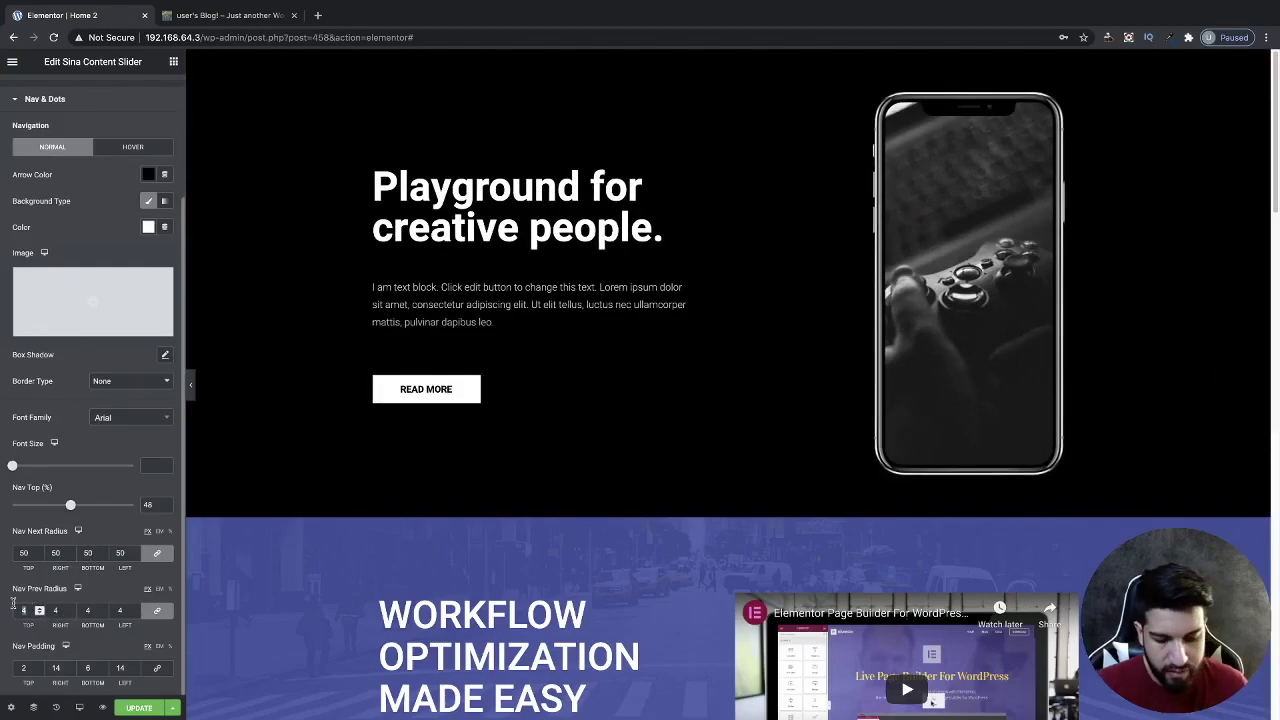
text(50)
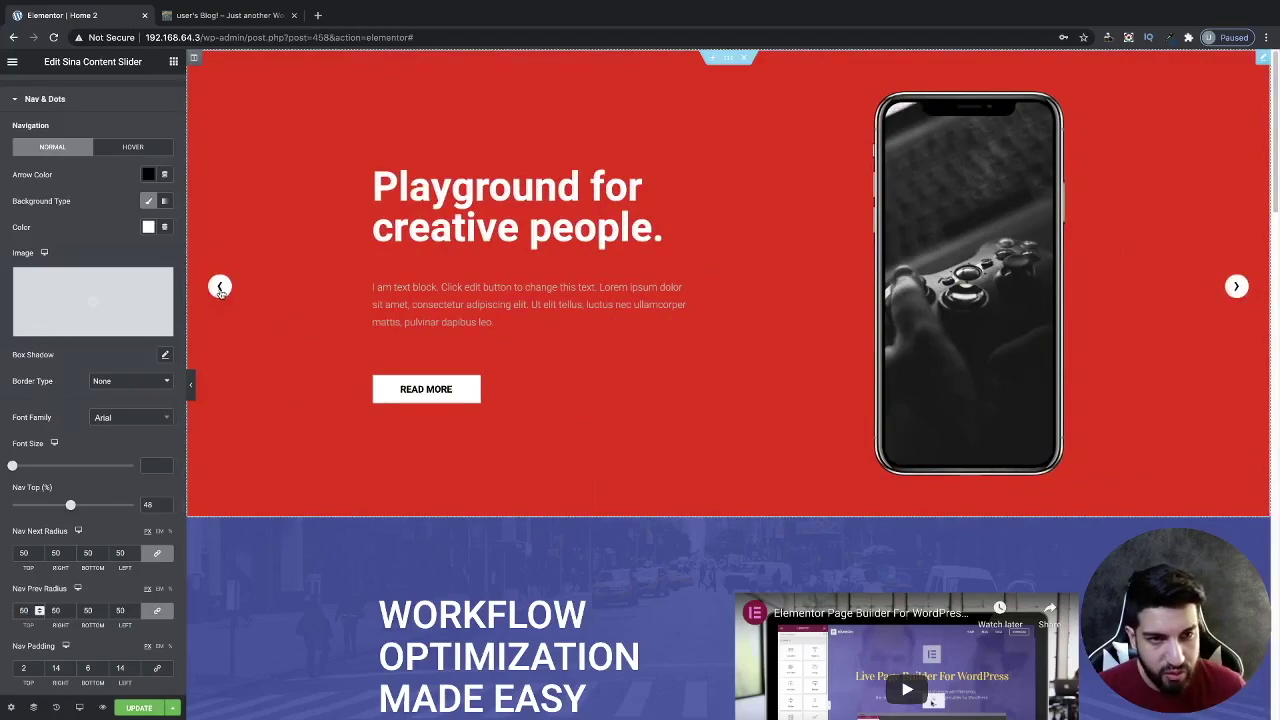
click(1237, 286)
click(1237, 286)
click(1237, 286)
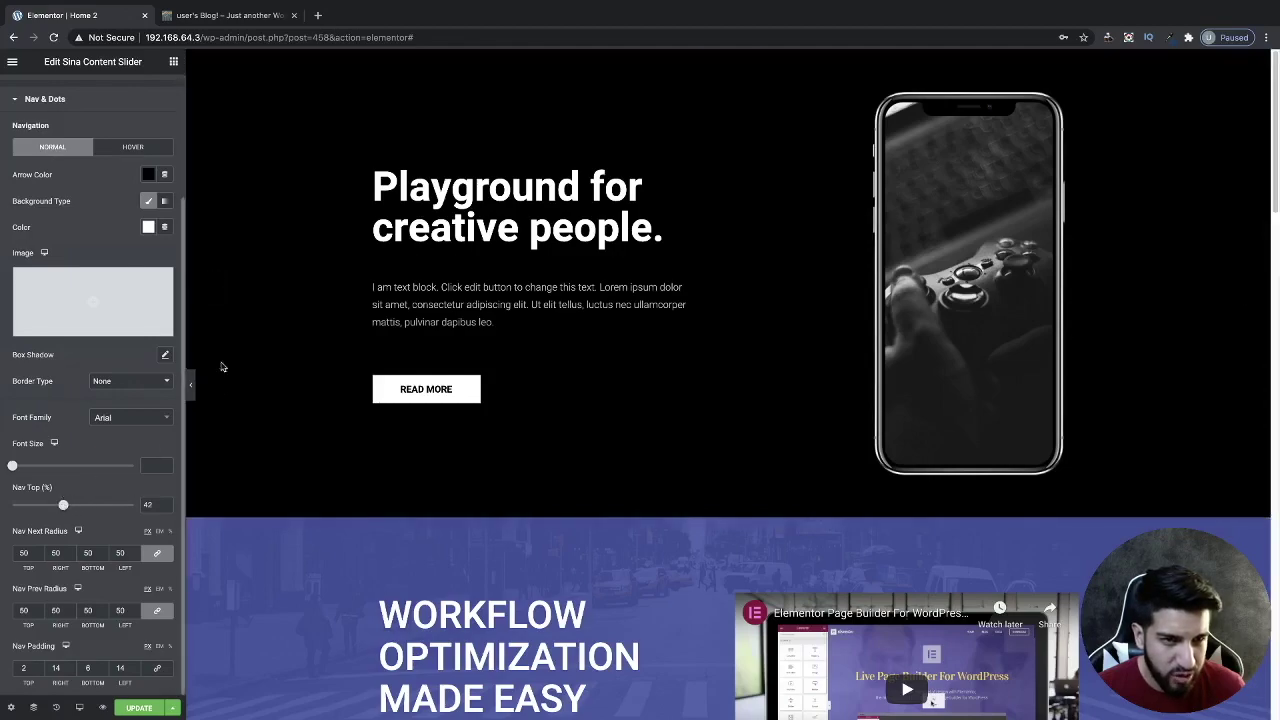
Set the navigation arrows' Nav Top to 48% and their font size to about 41
drag(63, 505, 92, 505)
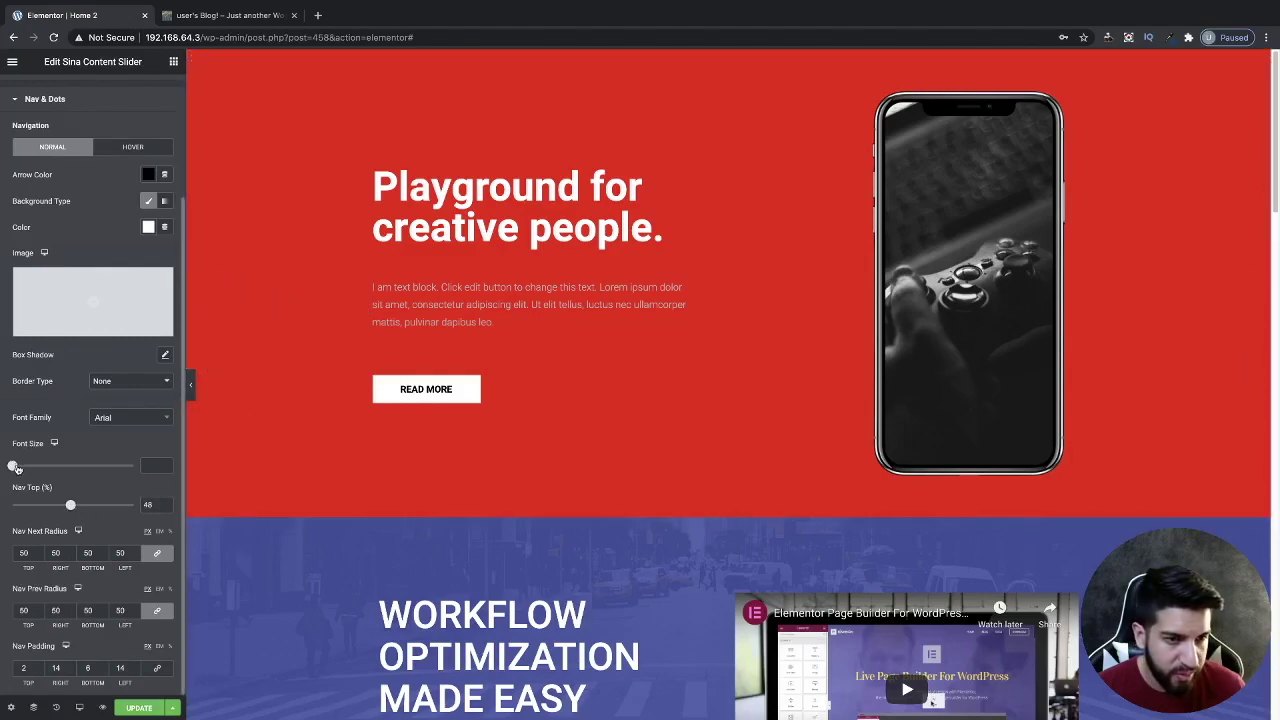
click(36, 467)
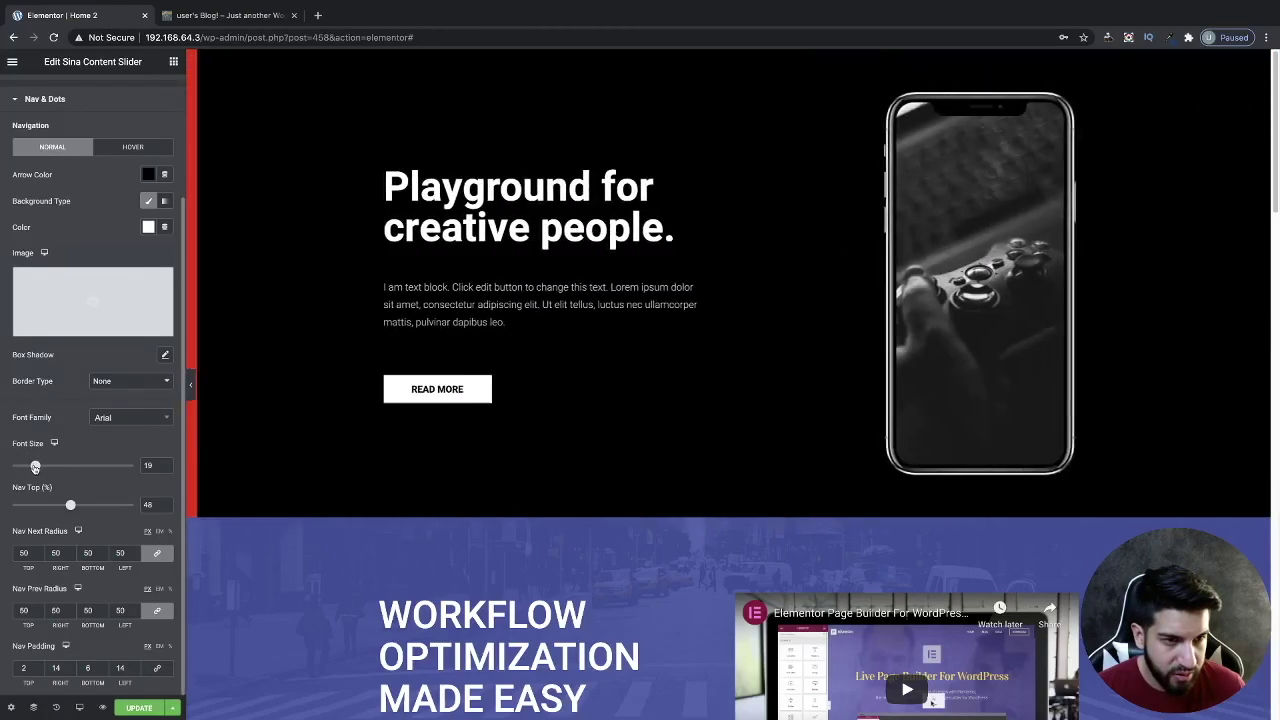
drag(35, 467, 110, 467)
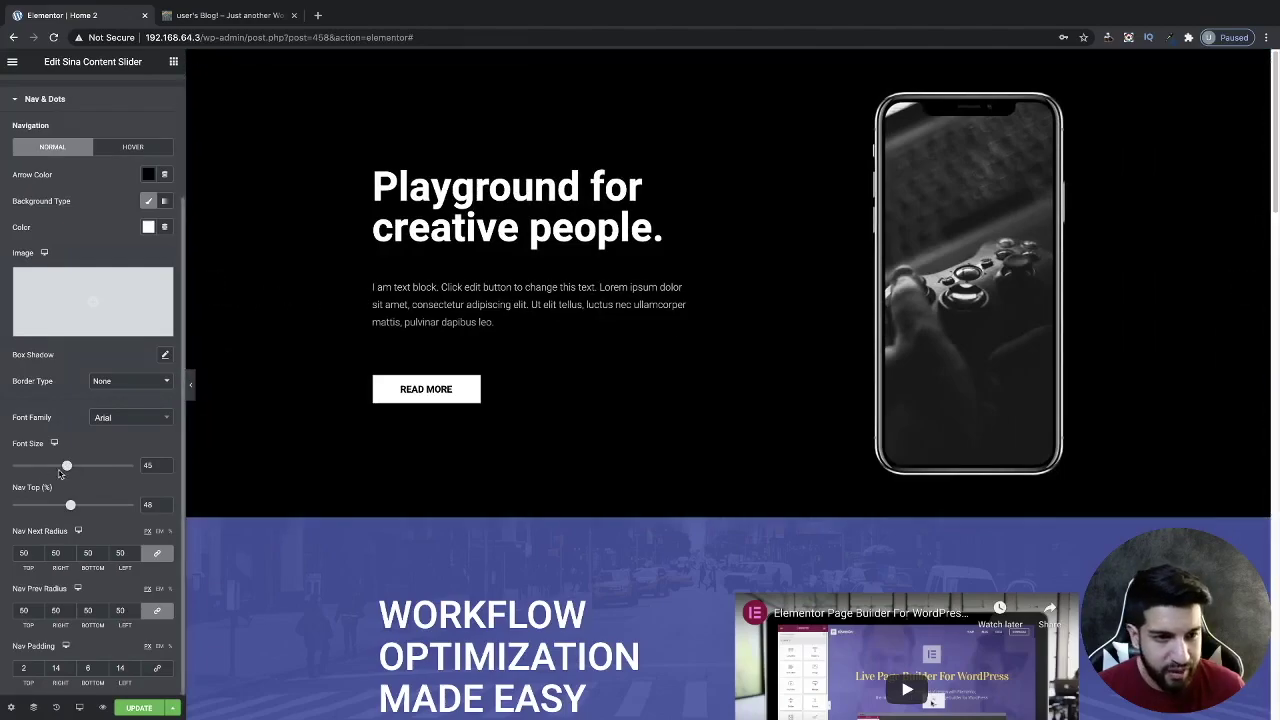
drag(60, 472, 59, 472)
scroll(600, 340, down, 4)
scroll(614, 346, up, 4)
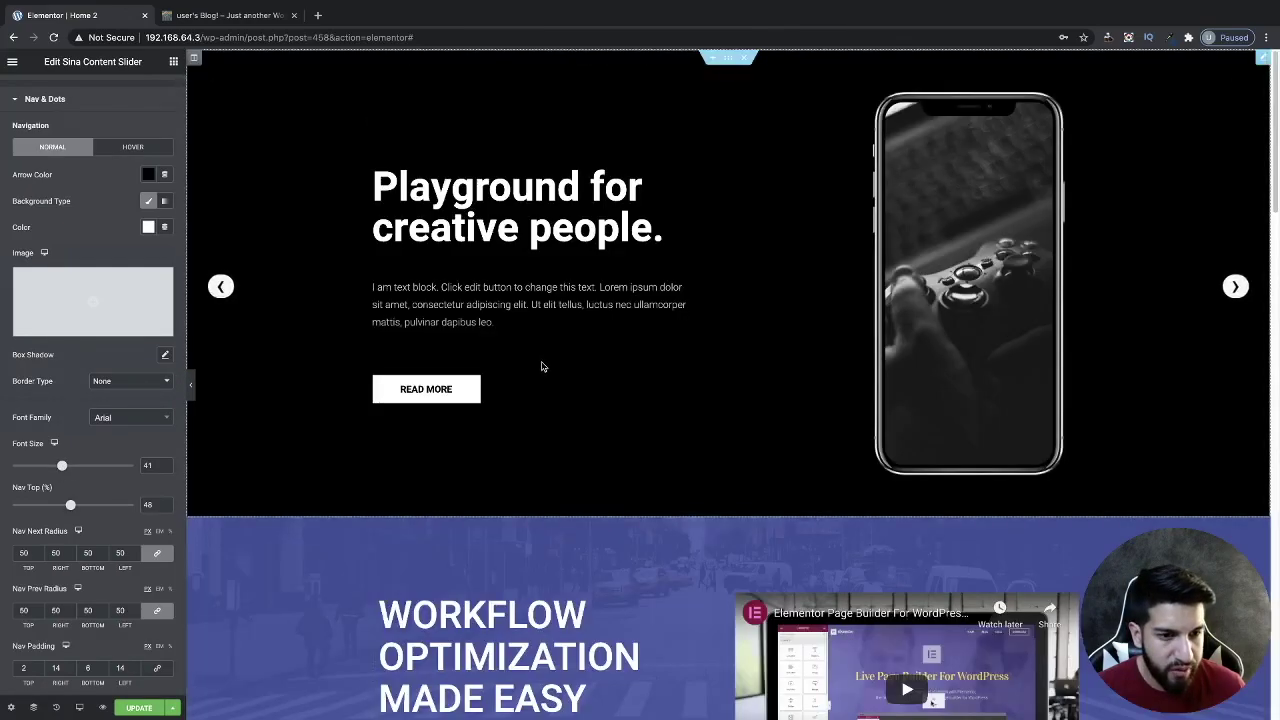
Update the page, reload its live preview and test the slider's next arrow there
scroll(103, 290, up, 3)
click(137, 708)
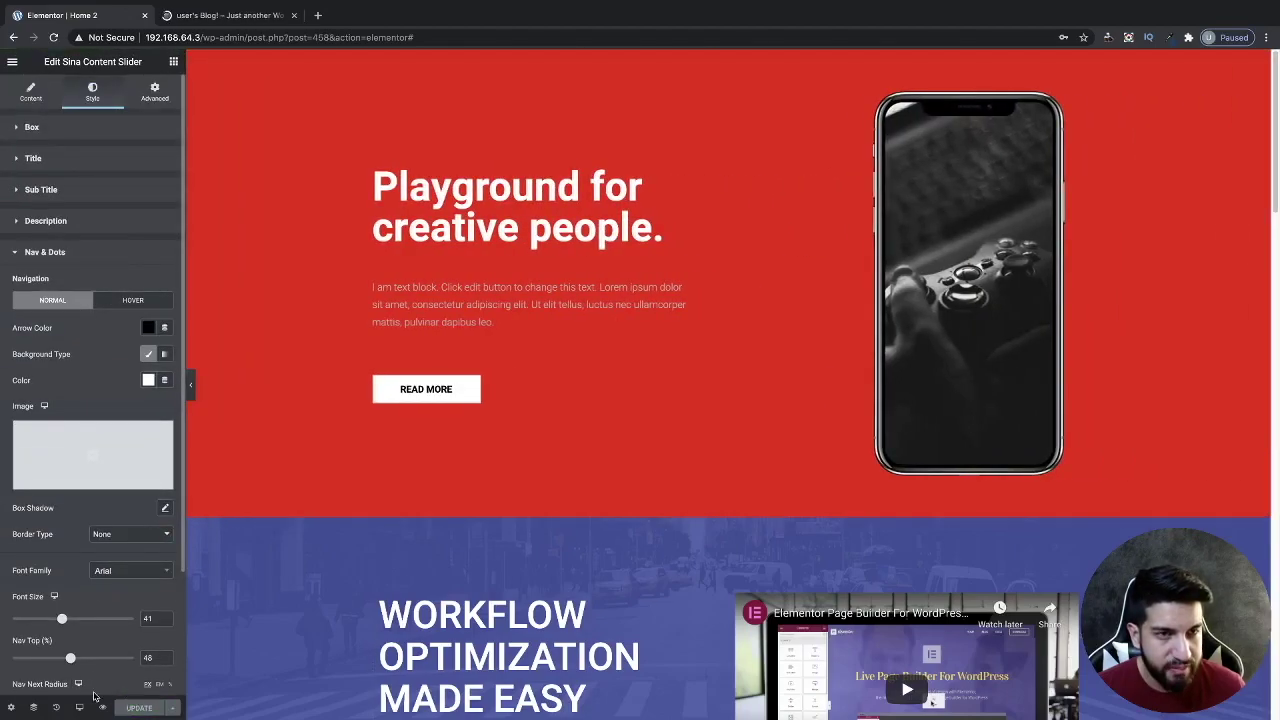
click(225, 15)
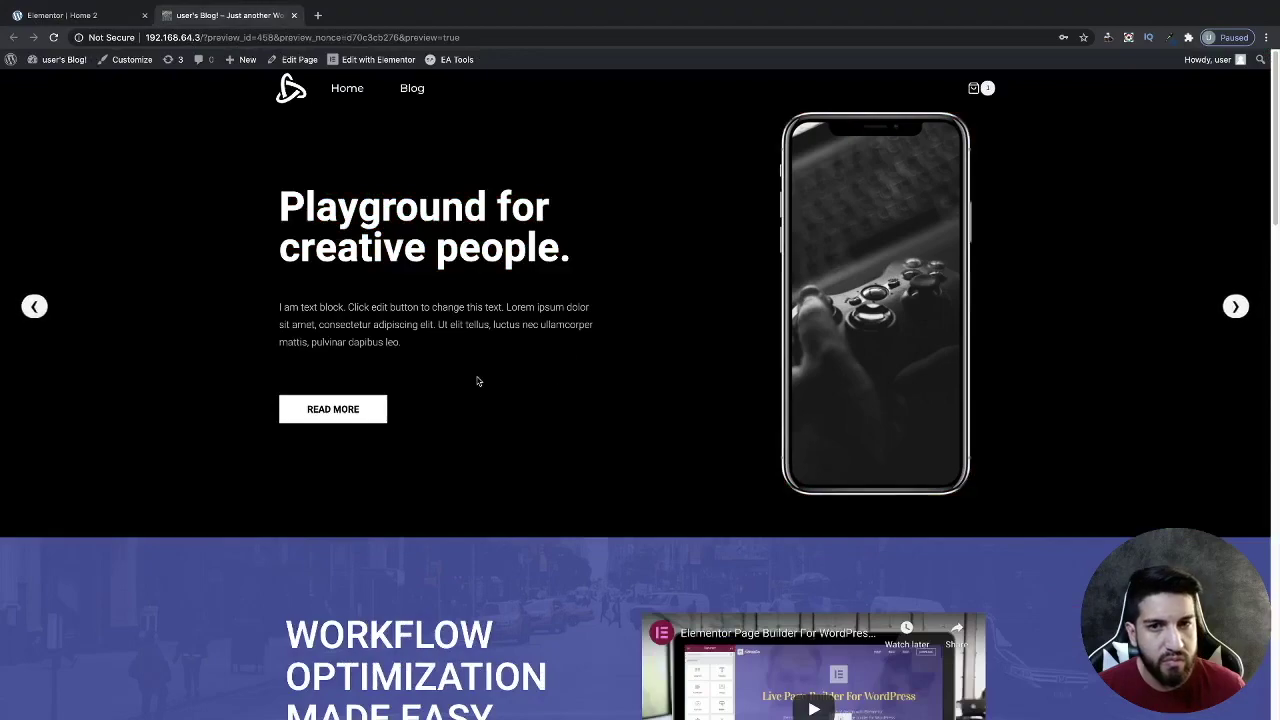
click(53, 37)
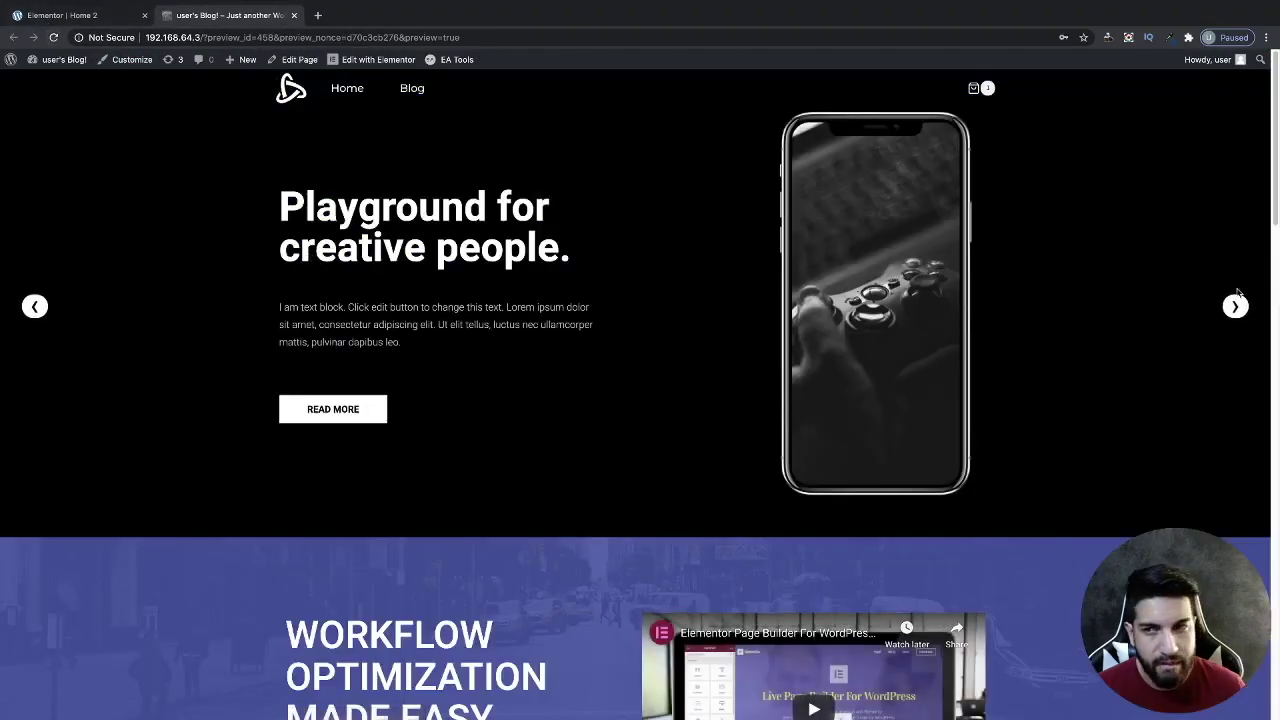
click(1236, 306)
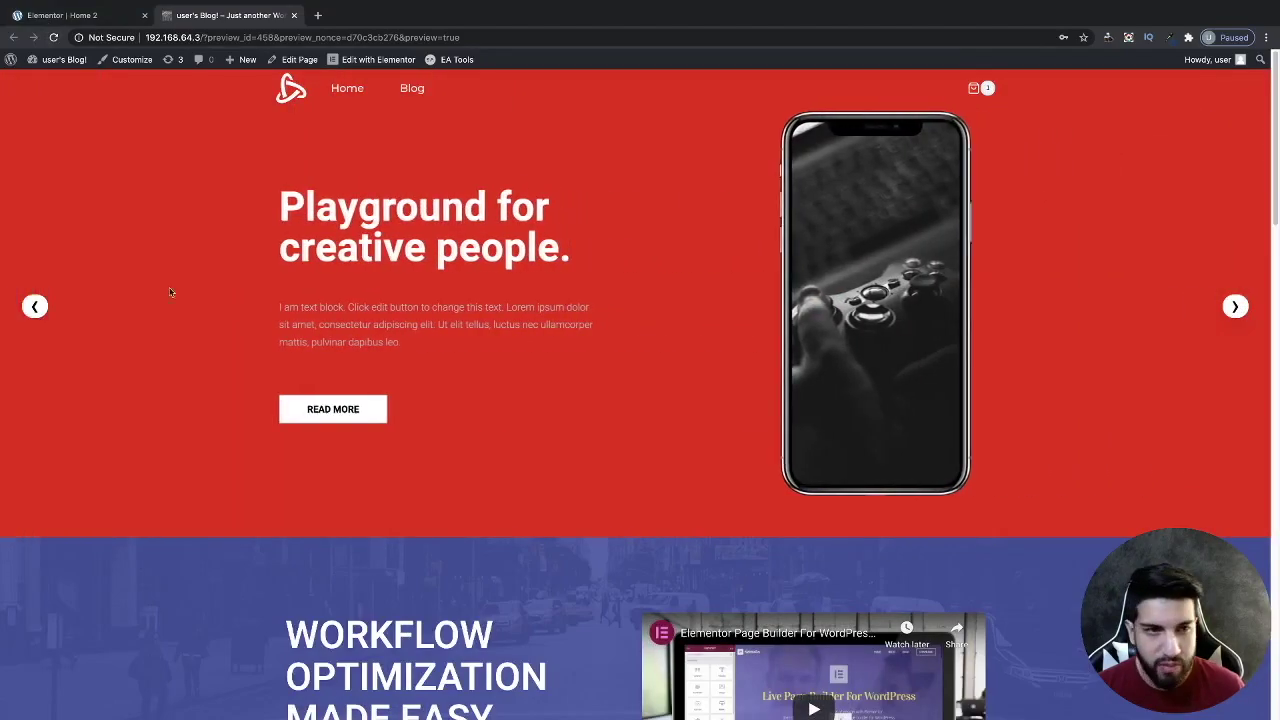
Inspect the previewed page in the browser's responsive mobile view and check the space below the slider
right_click(144, 283)
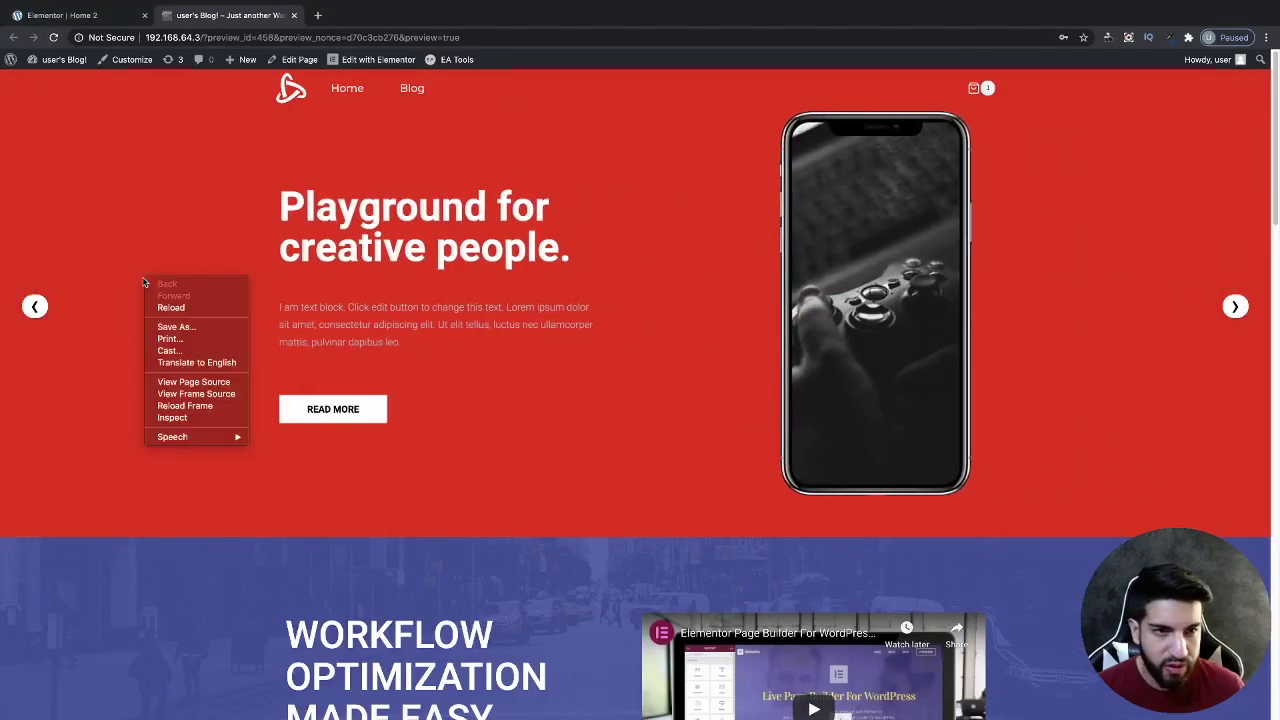
click(202, 419)
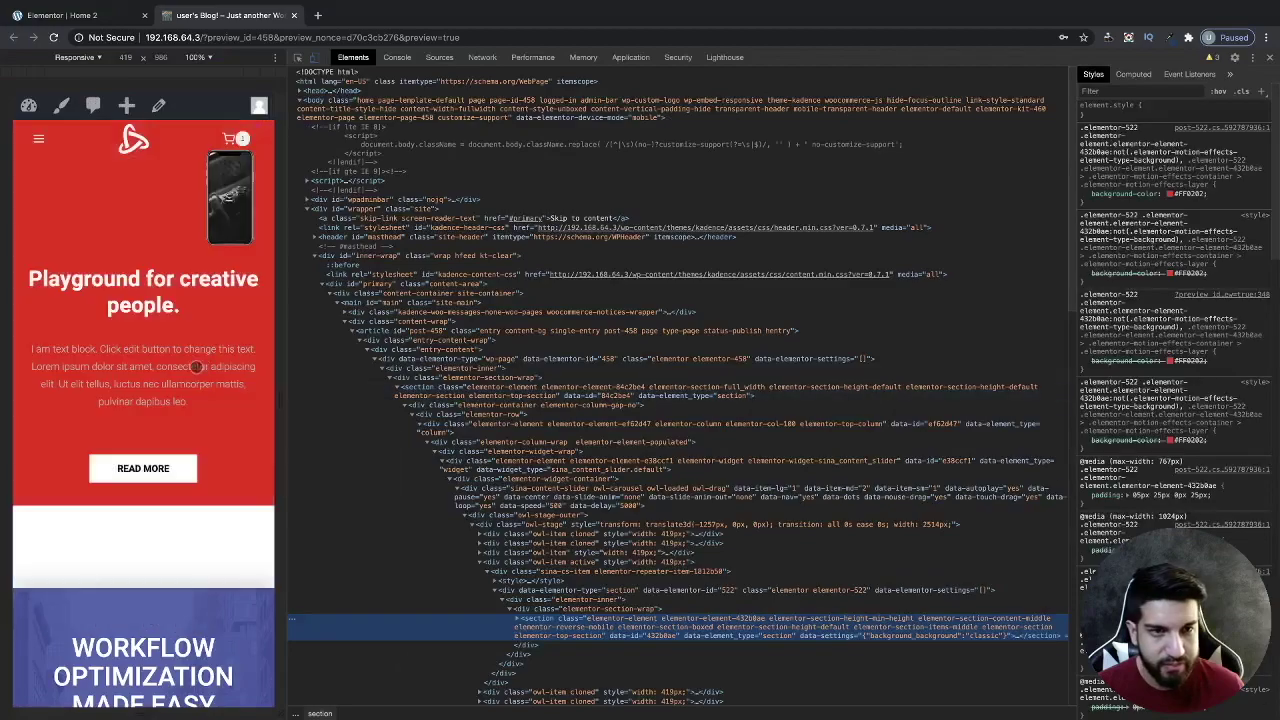
scroll(200, 352, down, 6)
scroll(204, 336, up, 6)
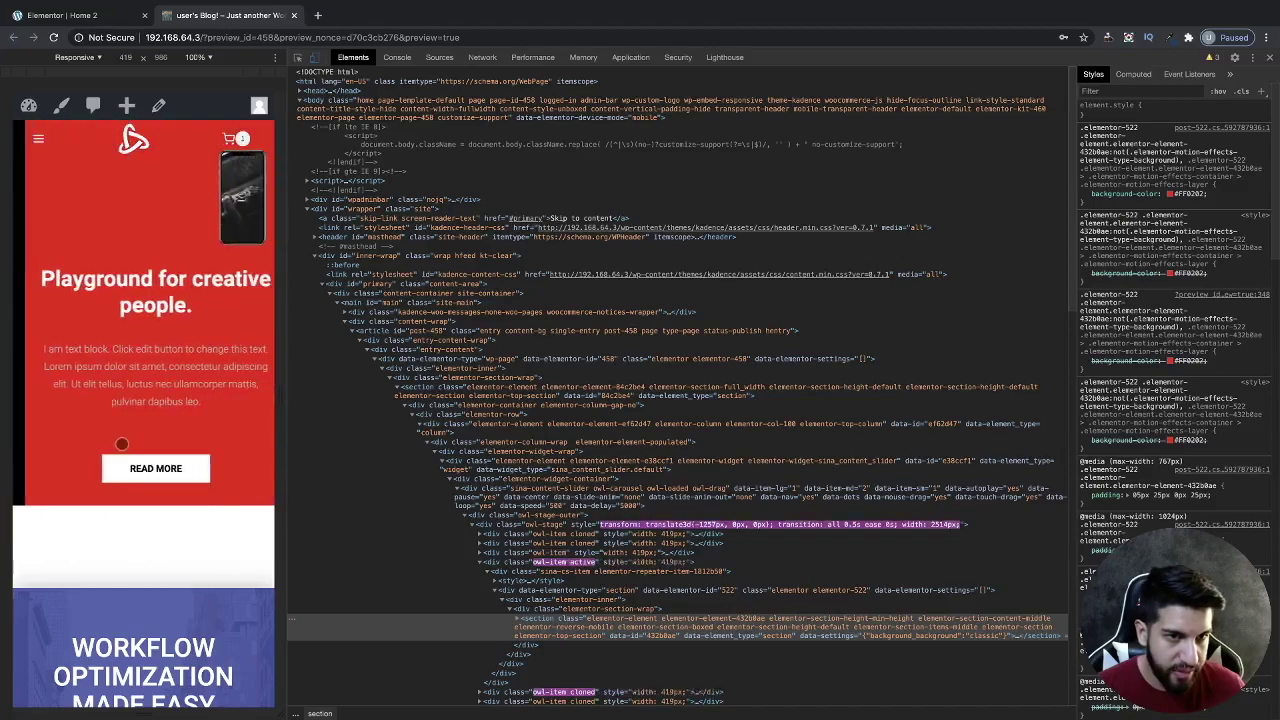
click(1270, 58)
In the editor's mobile view, set the content slider's box height to about 603 px and update the page
key(ctrl+Page_Up)
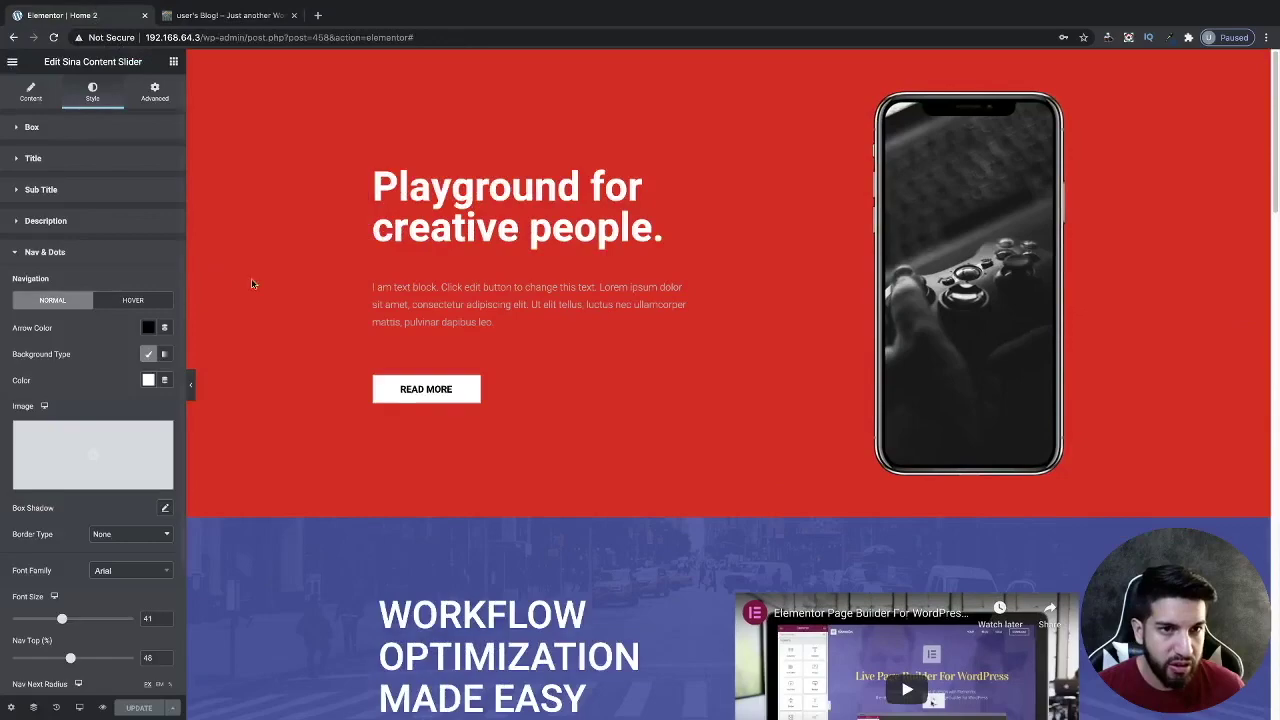
click(79, 707)
click(63, 679)
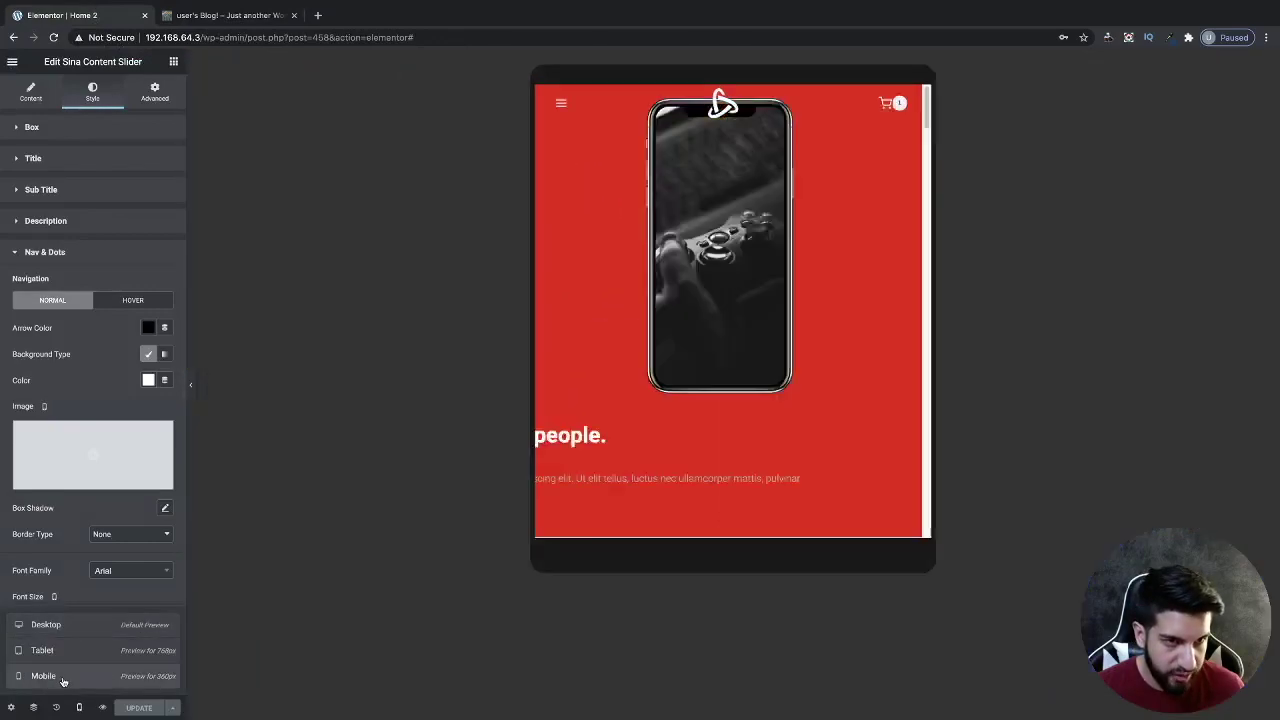
scroll(789, 319, down, 2)
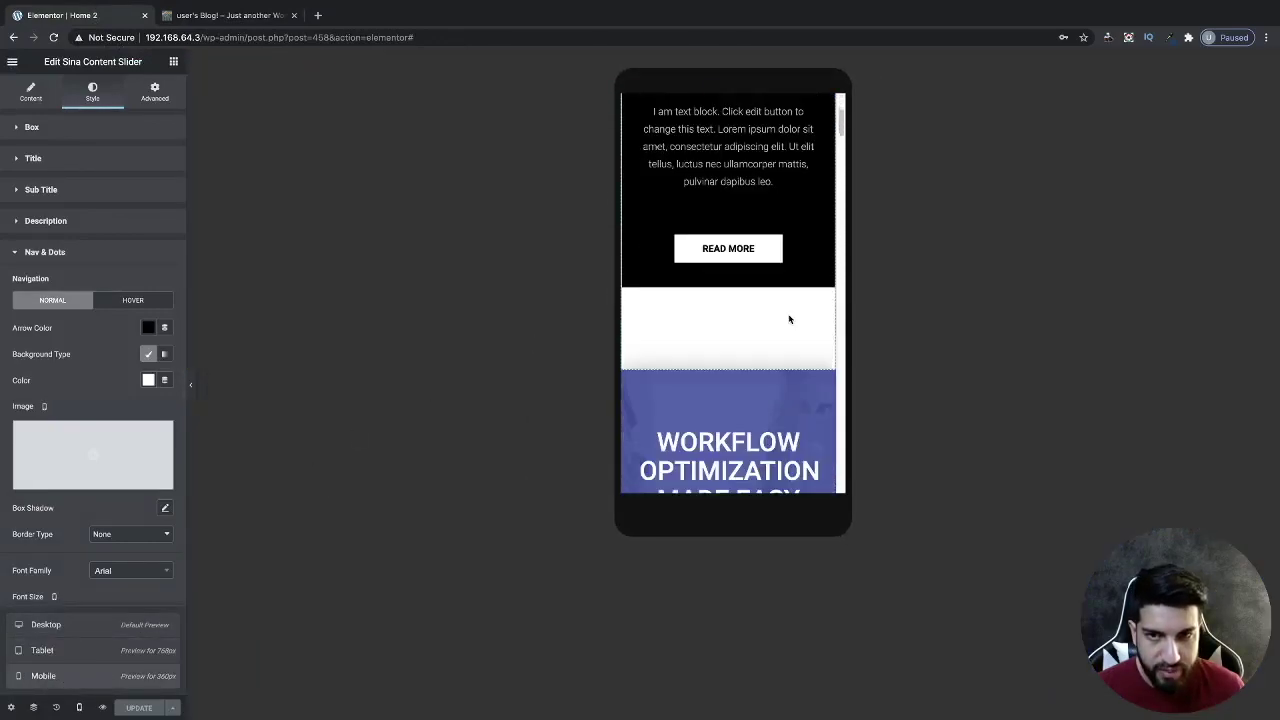
click(59, 127)
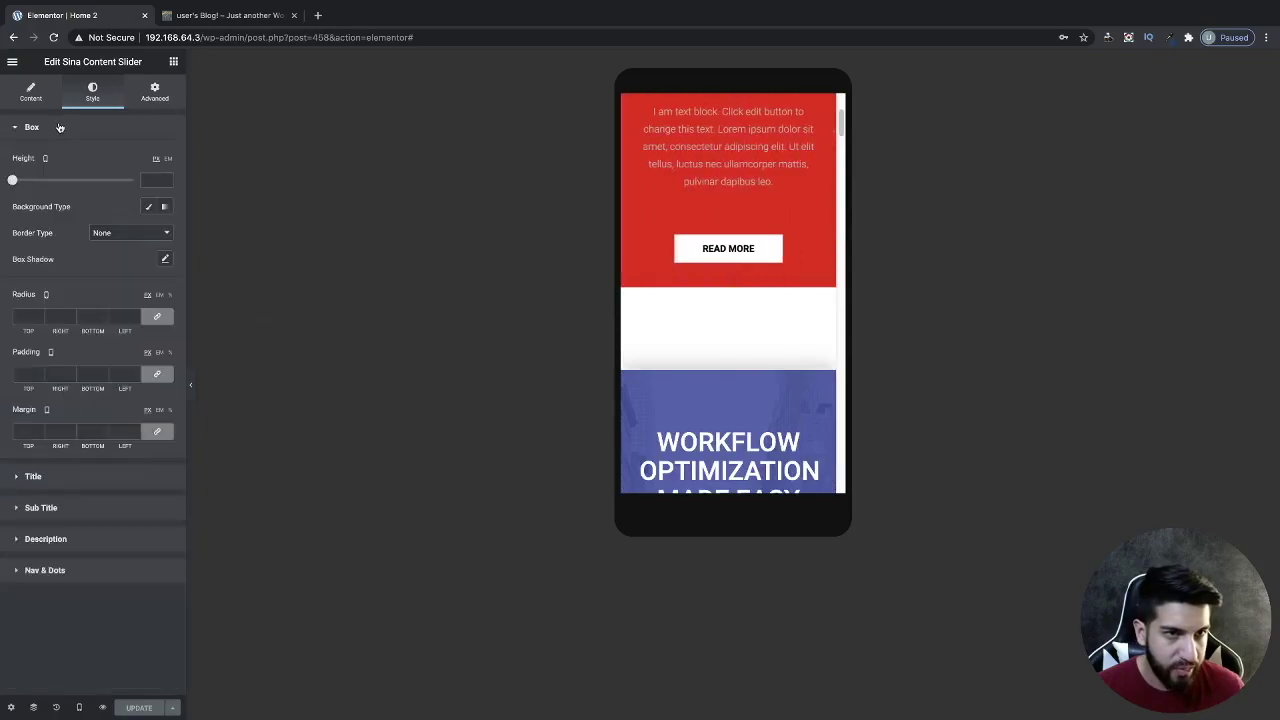
drag(10, 182, 36, 182)
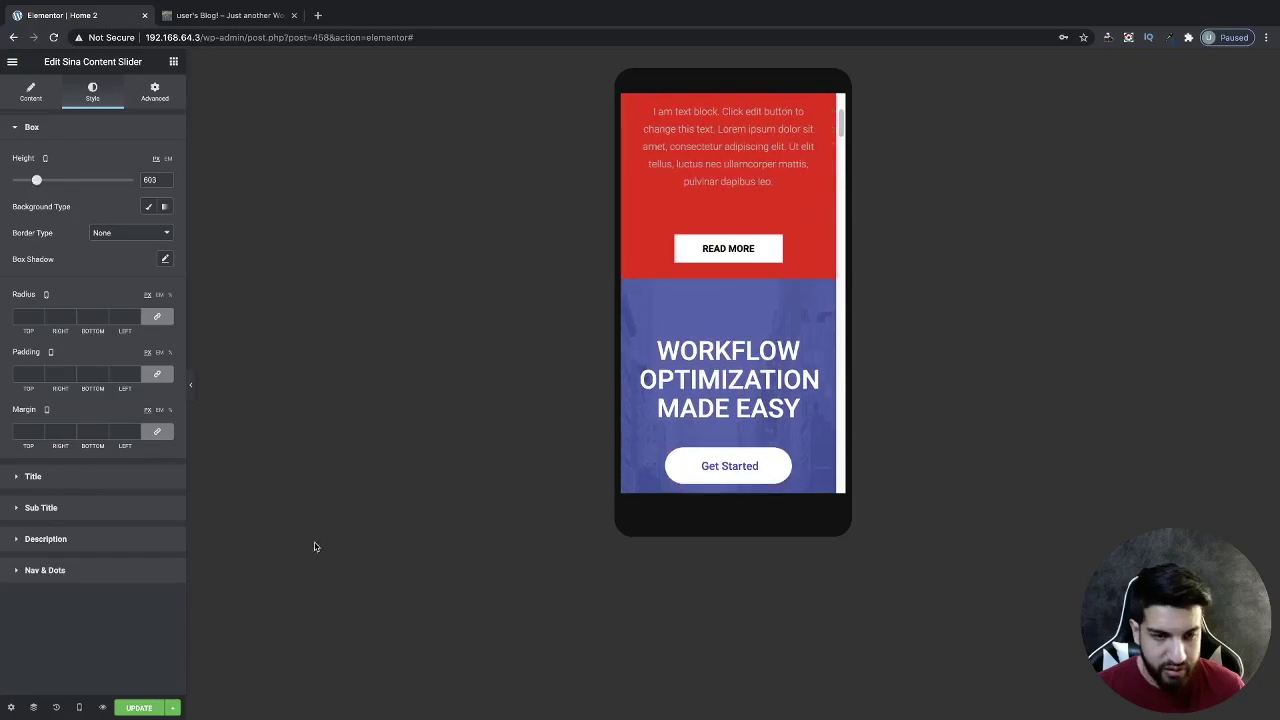
click(163, 700)
Check the slider in the preview page's responsive mobile view, swiping between slides, and close the inspector
click(228, 15)
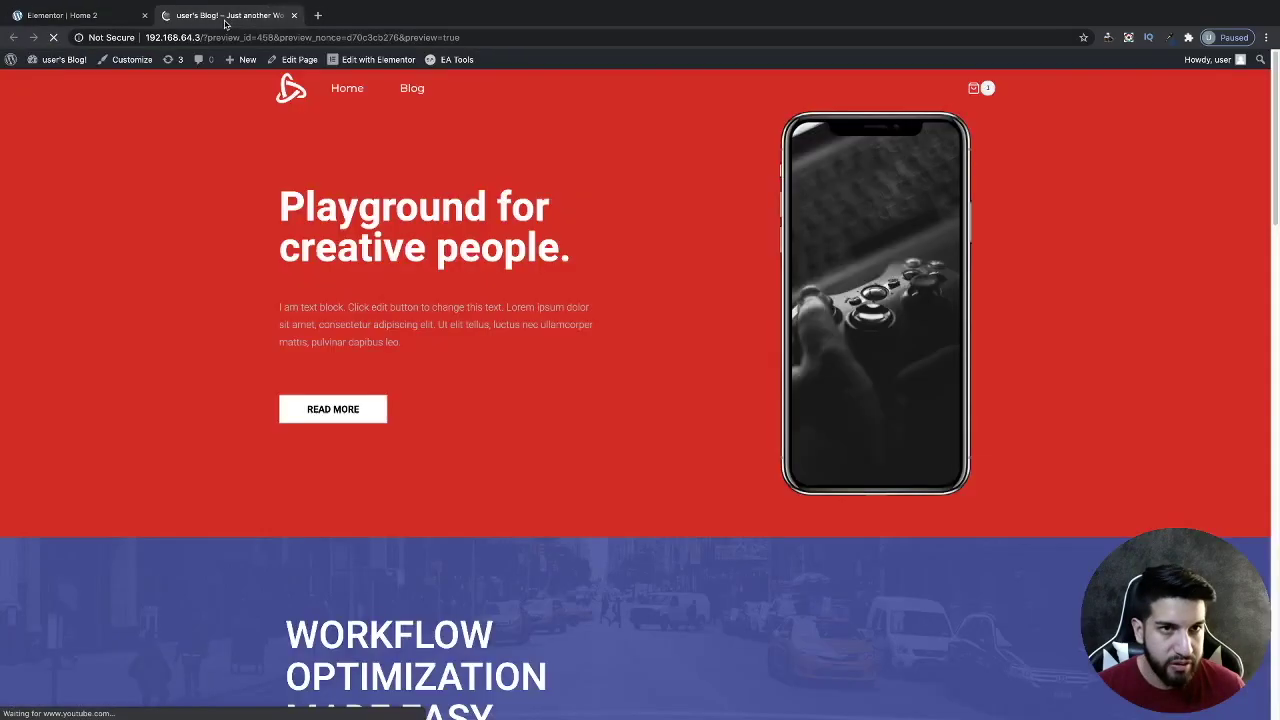
right_click(633, 236)
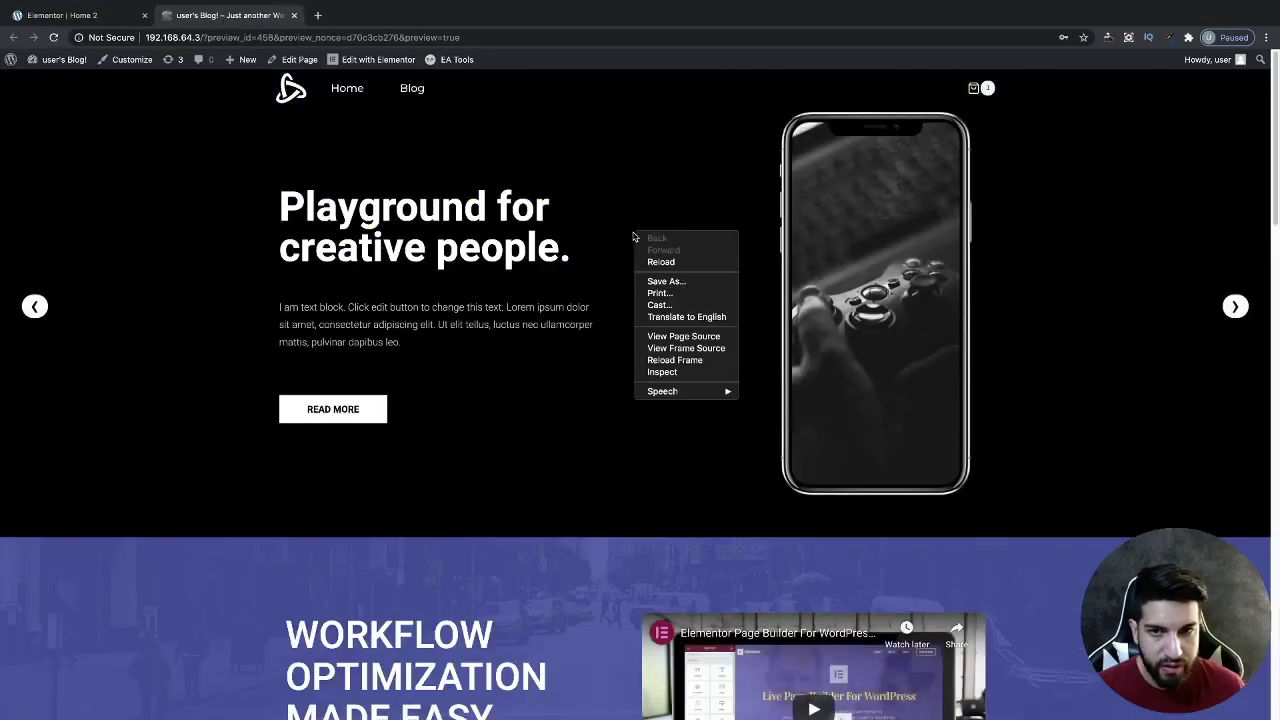
click(663, 372)
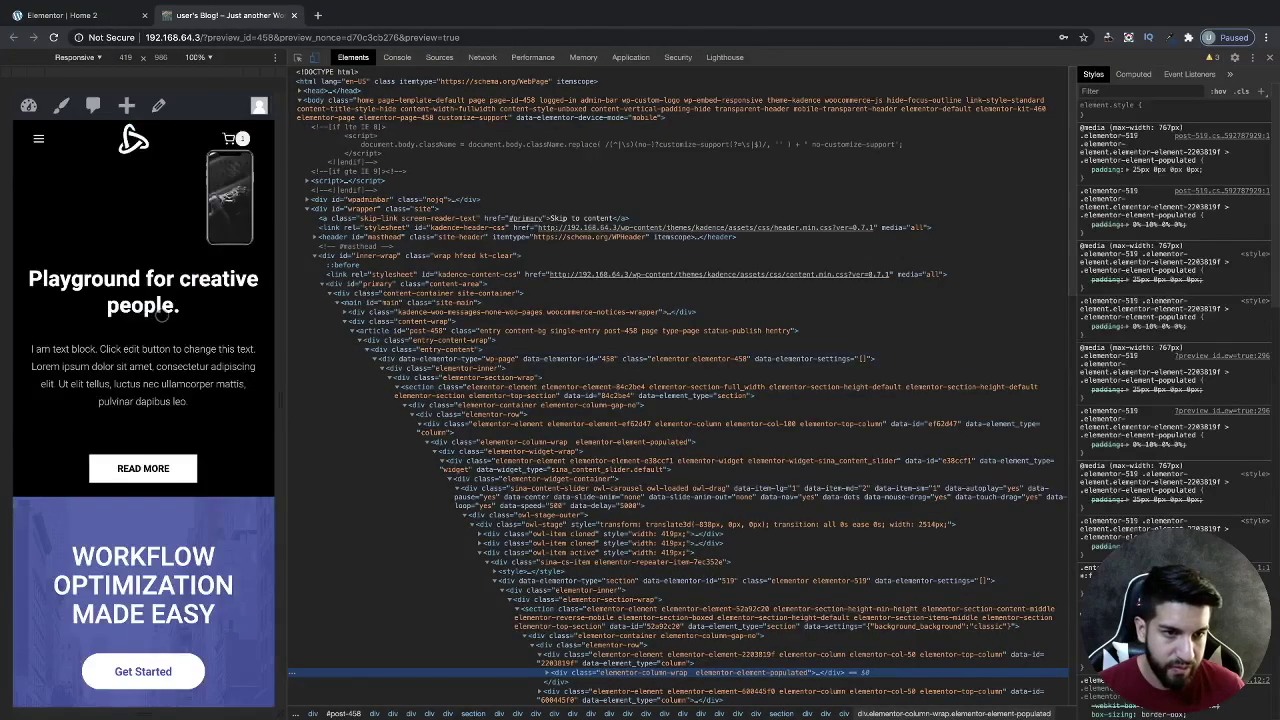
drag(186, 308, 66, 287)
drag(212, 292, 73, 301)
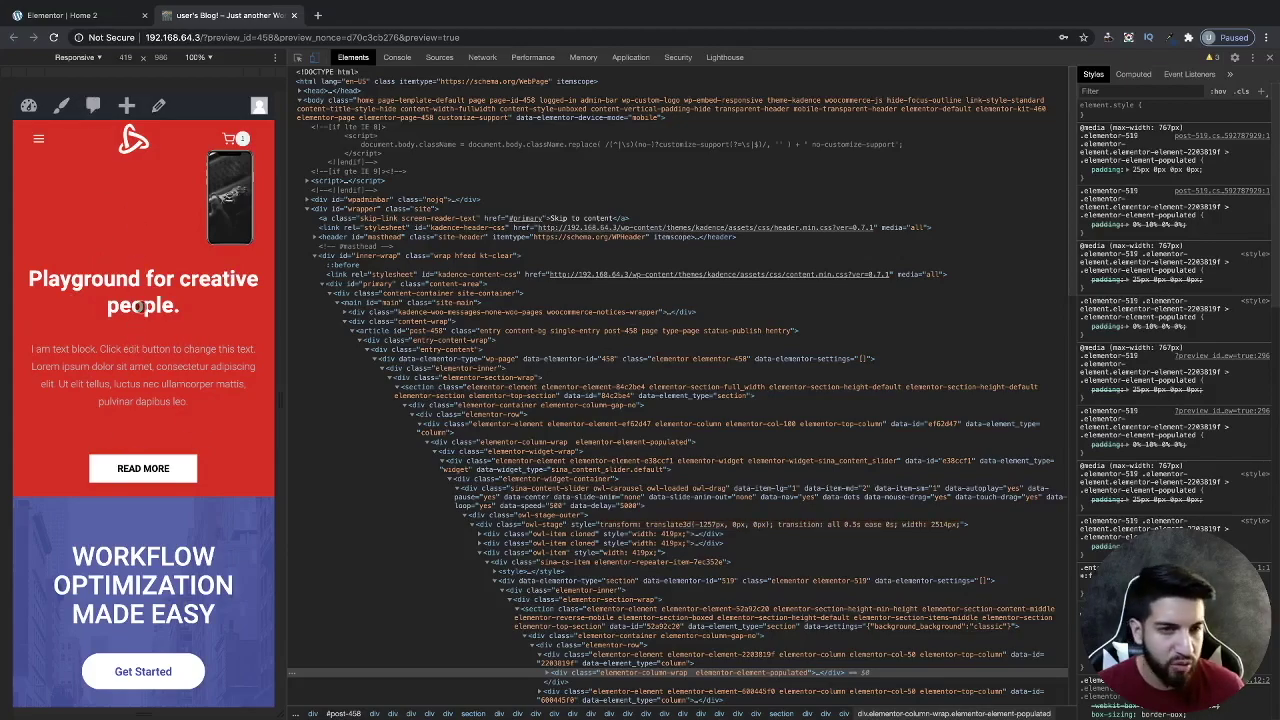
drag(141, 307, 225, 210)
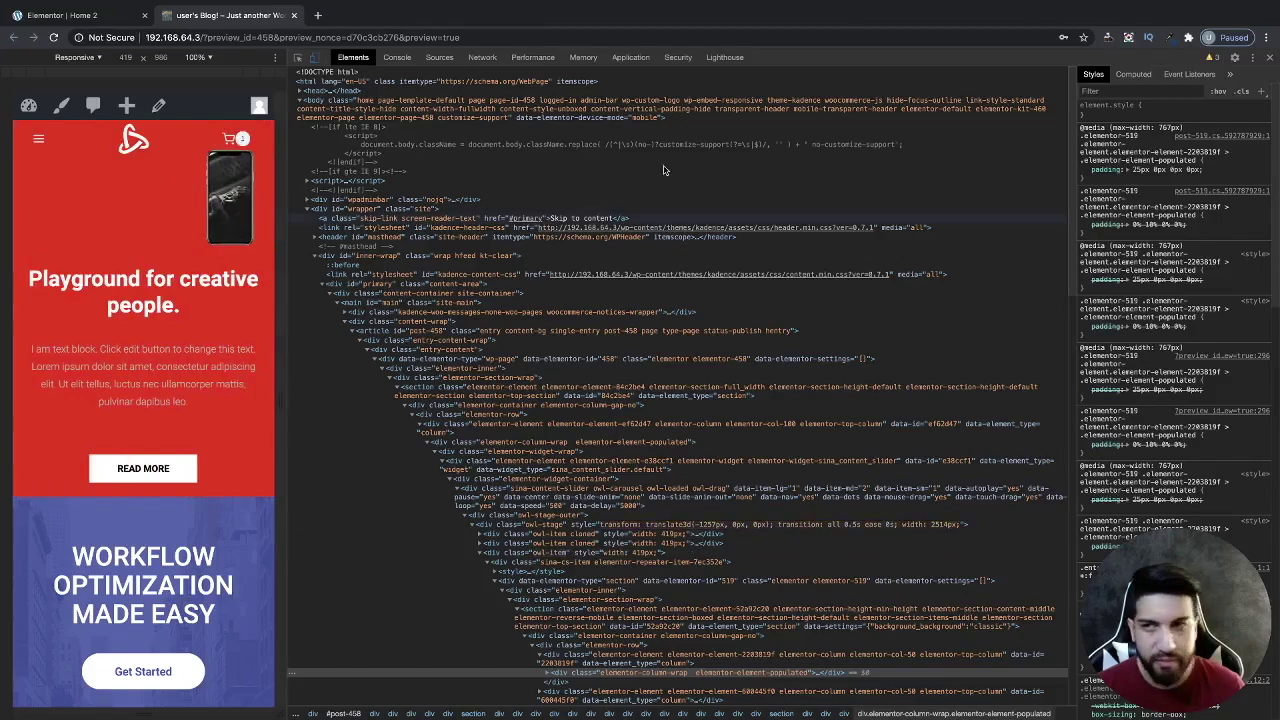
click(1269, 57)
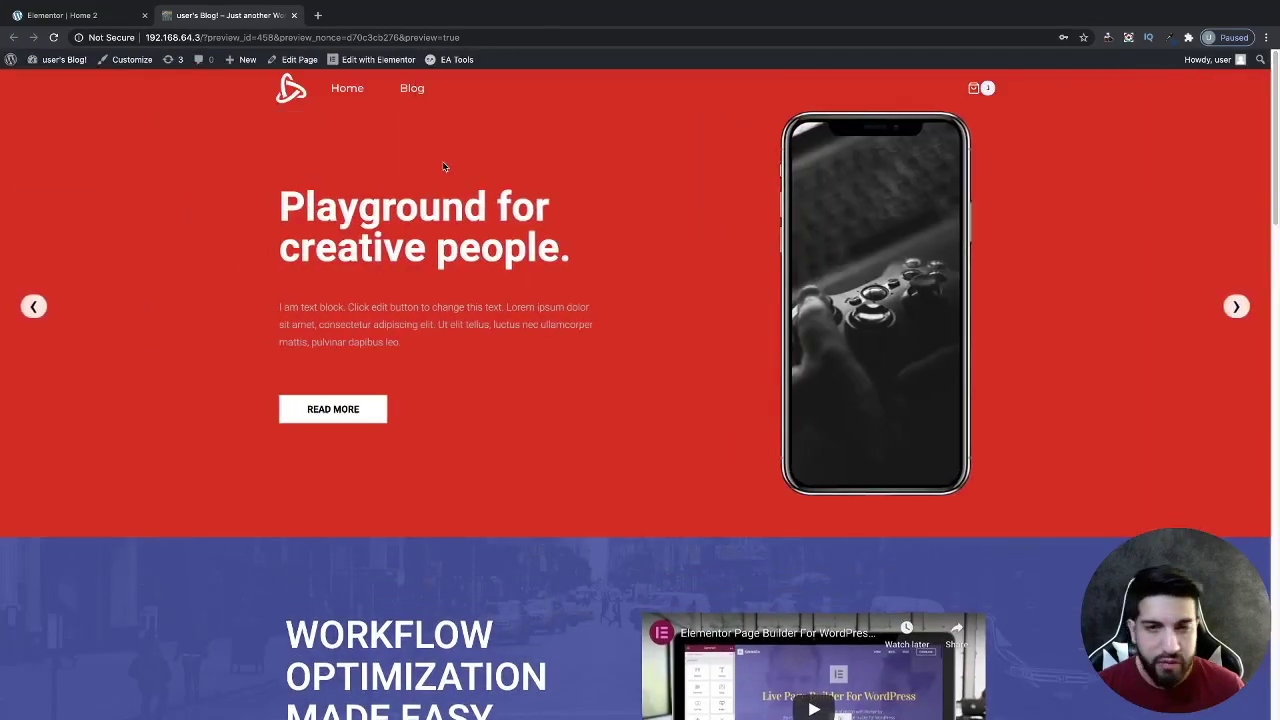